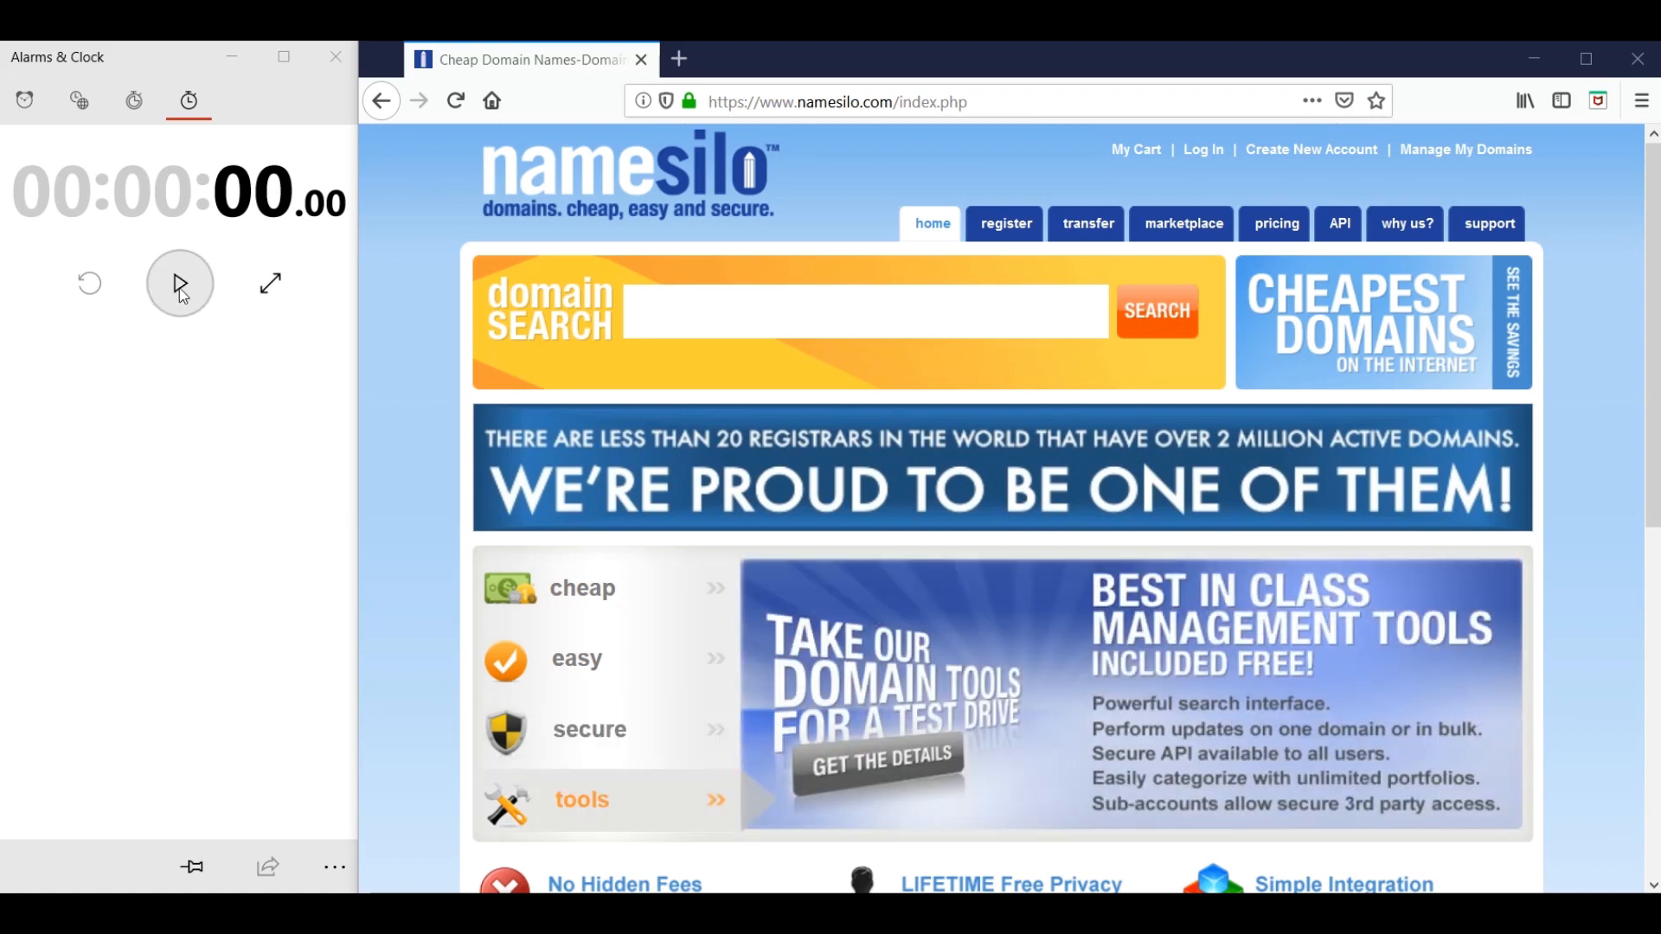
- Search NameSilo for christinemedia.com and add the one-year .com registration at $6.99 to the cart
left_click(179, 289)
left_click(805, 313)
type("c")
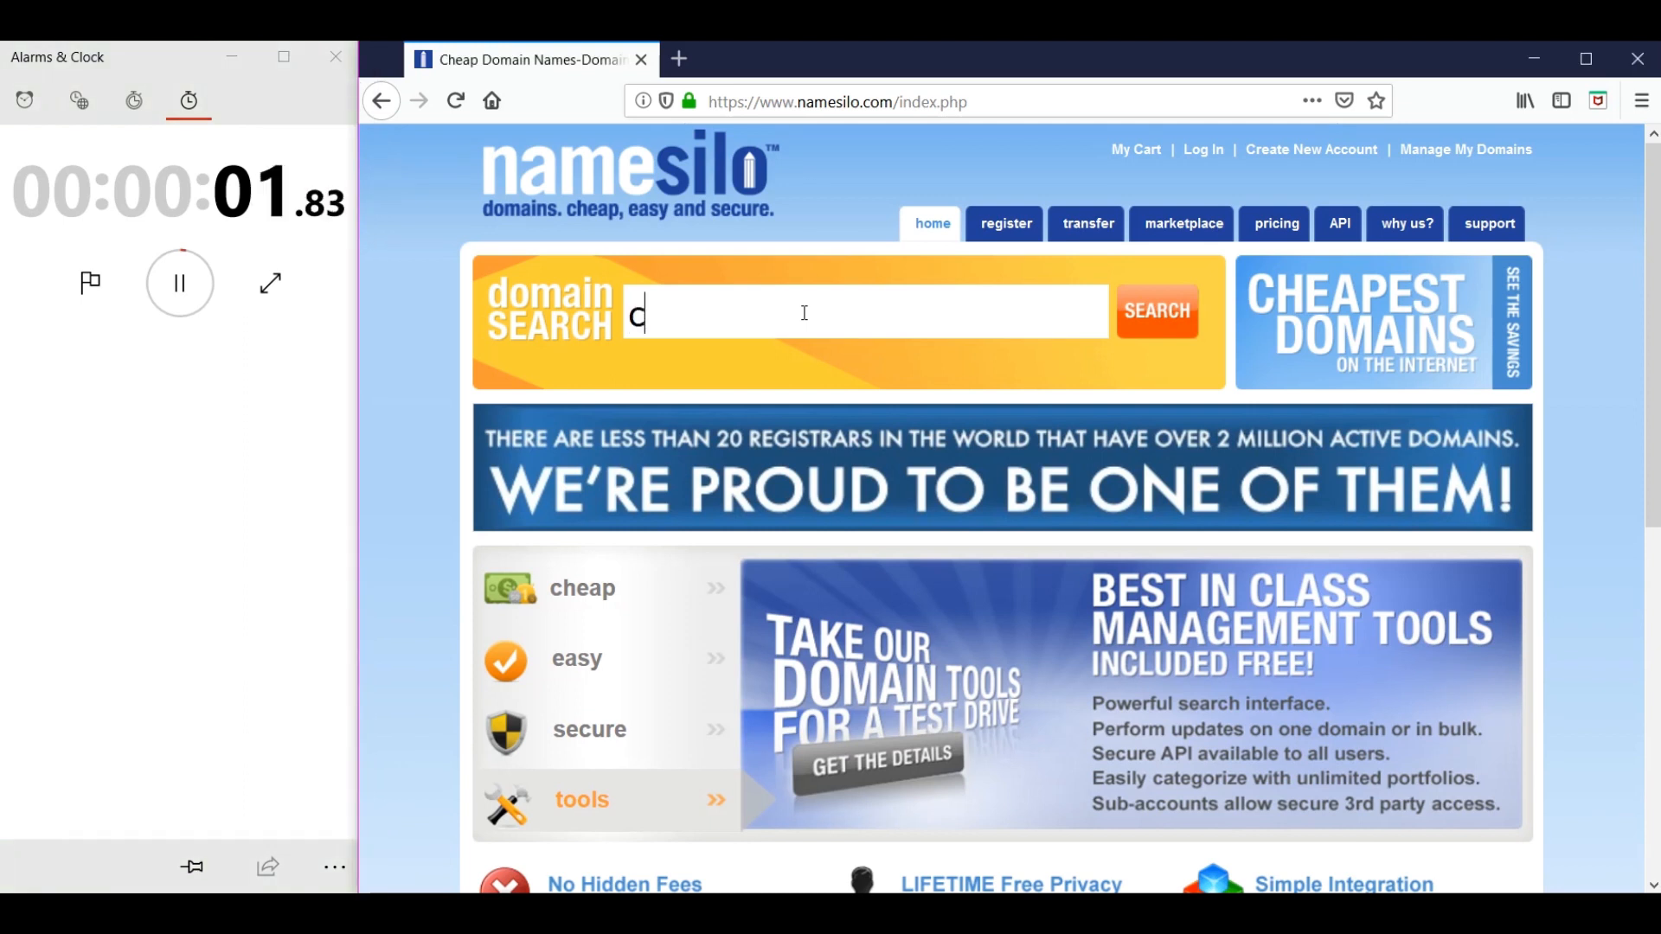
type("hristineme")
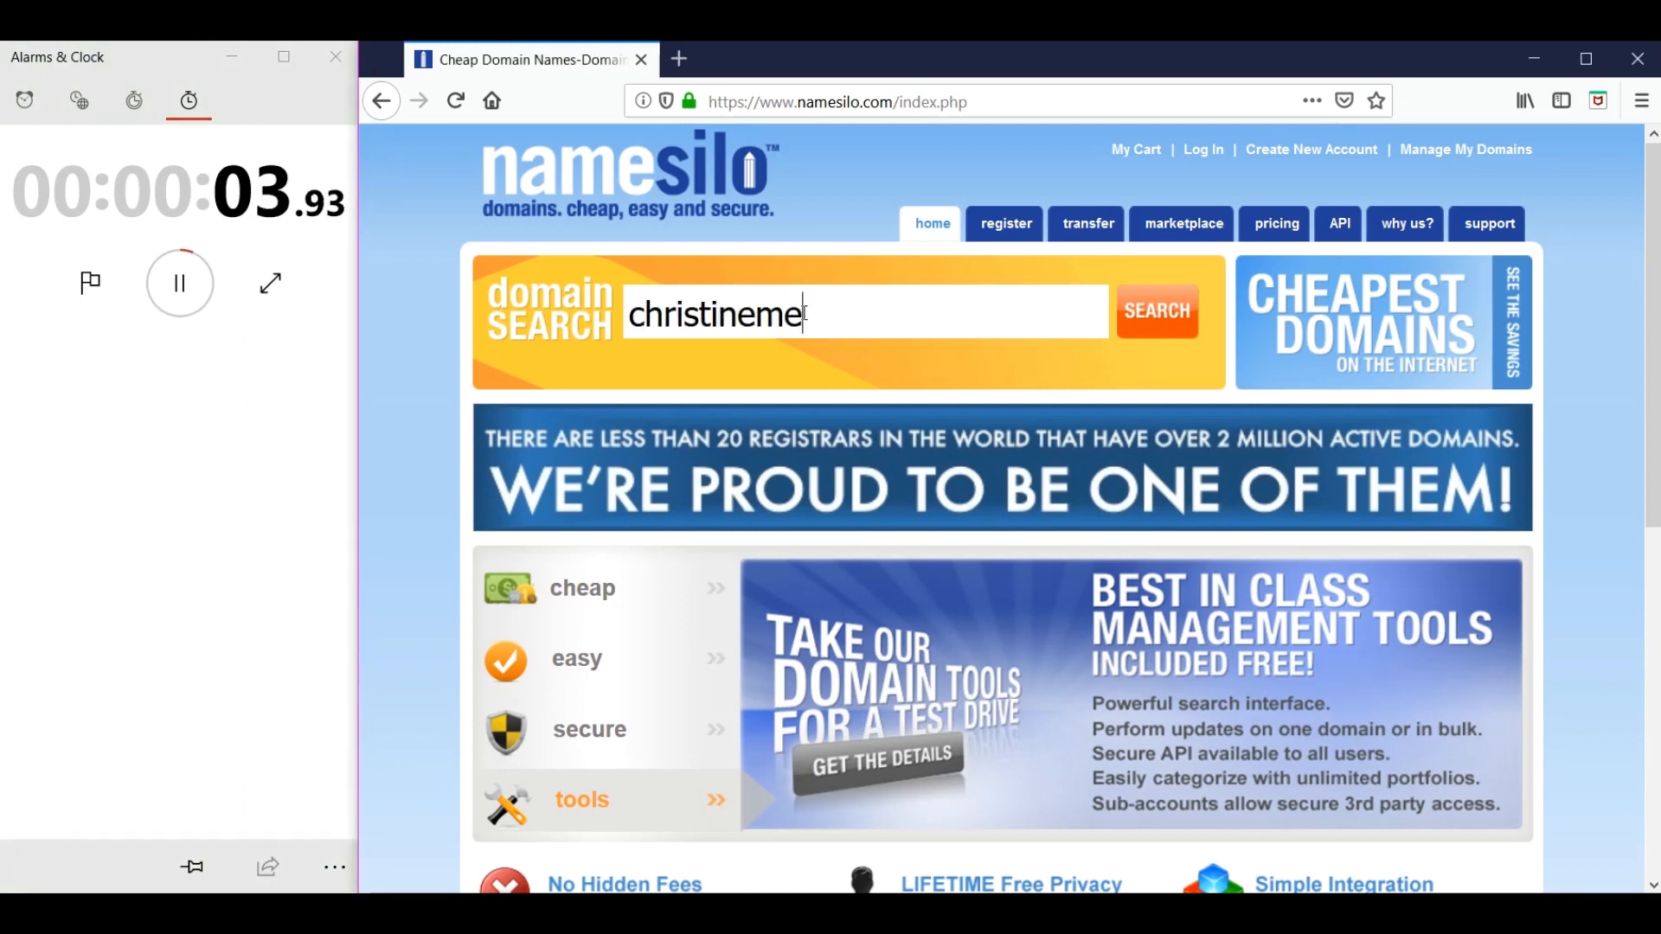
type("dia.cim")
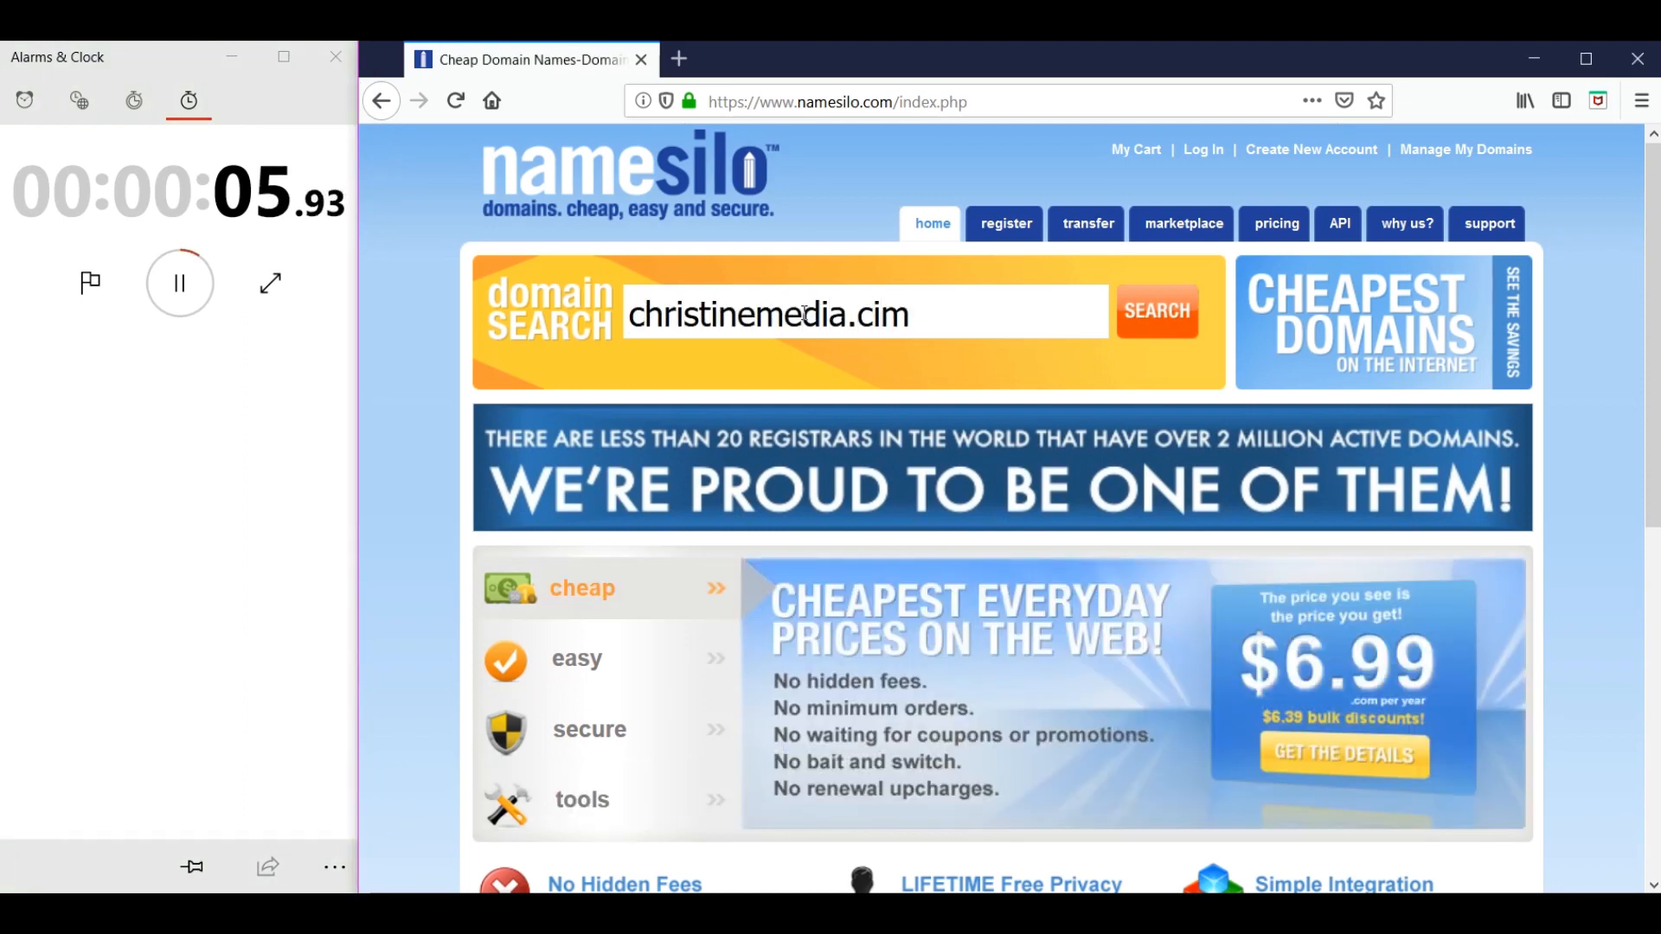
key("BackSpace")
key("BackSpace")
type("om")
key("Return")
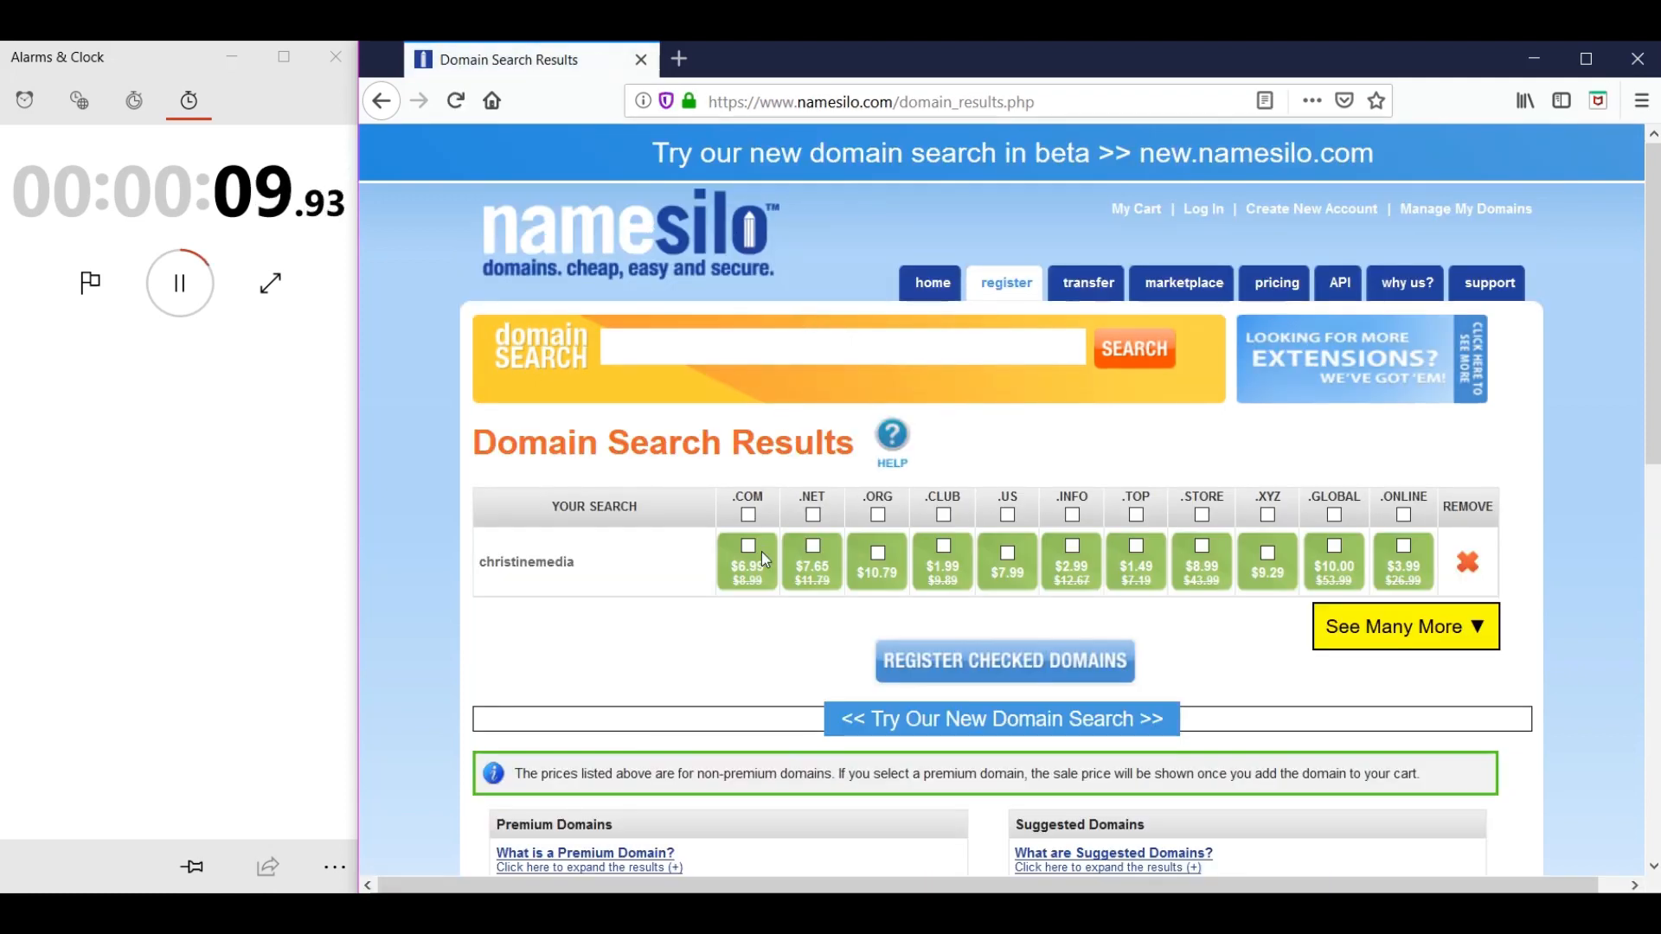
left_click(749, 546)
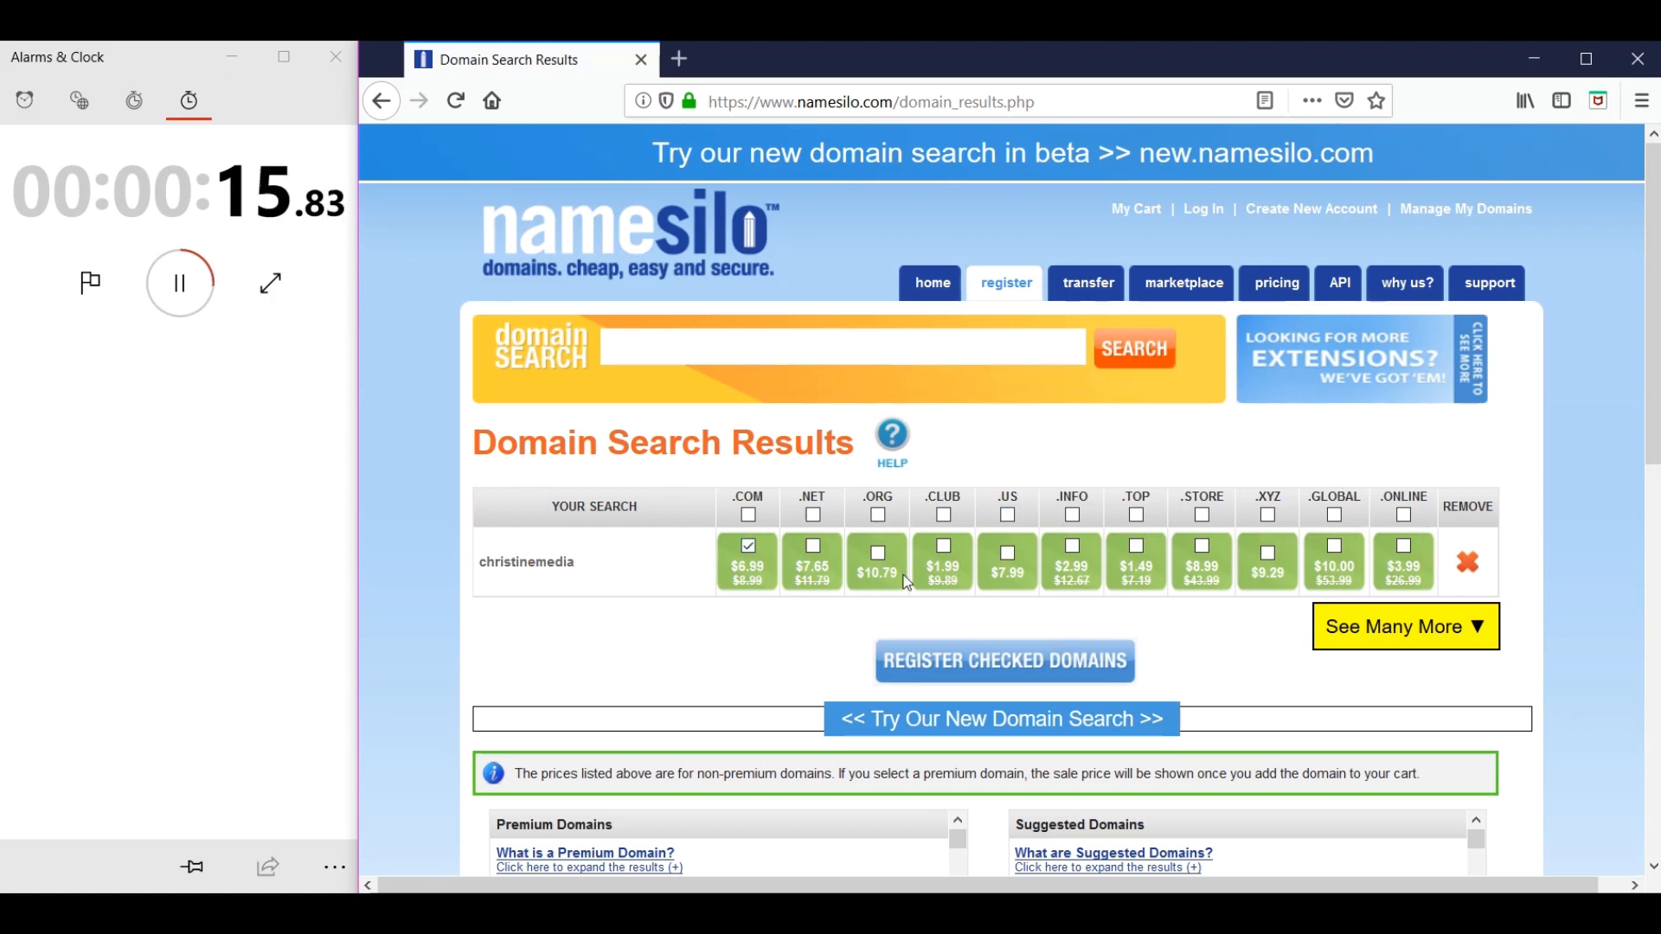
left_click(1043, 663)
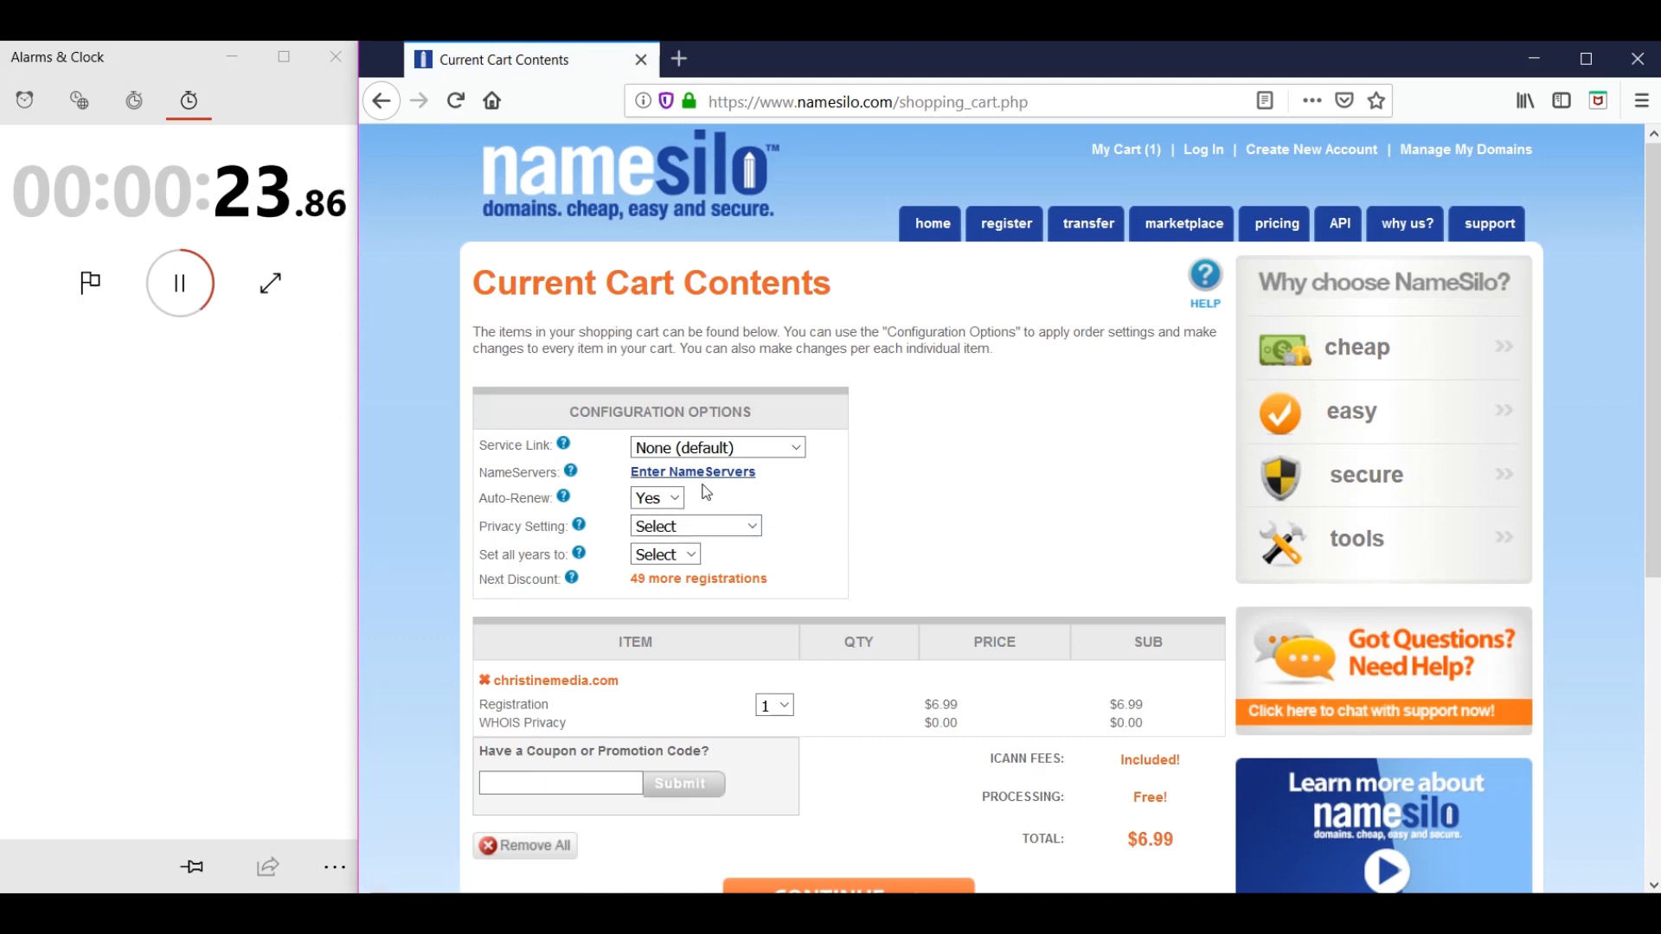
- Set the domain's privacy setting to WHOIS Privacy and continue to checkout
left_click(689, 533)
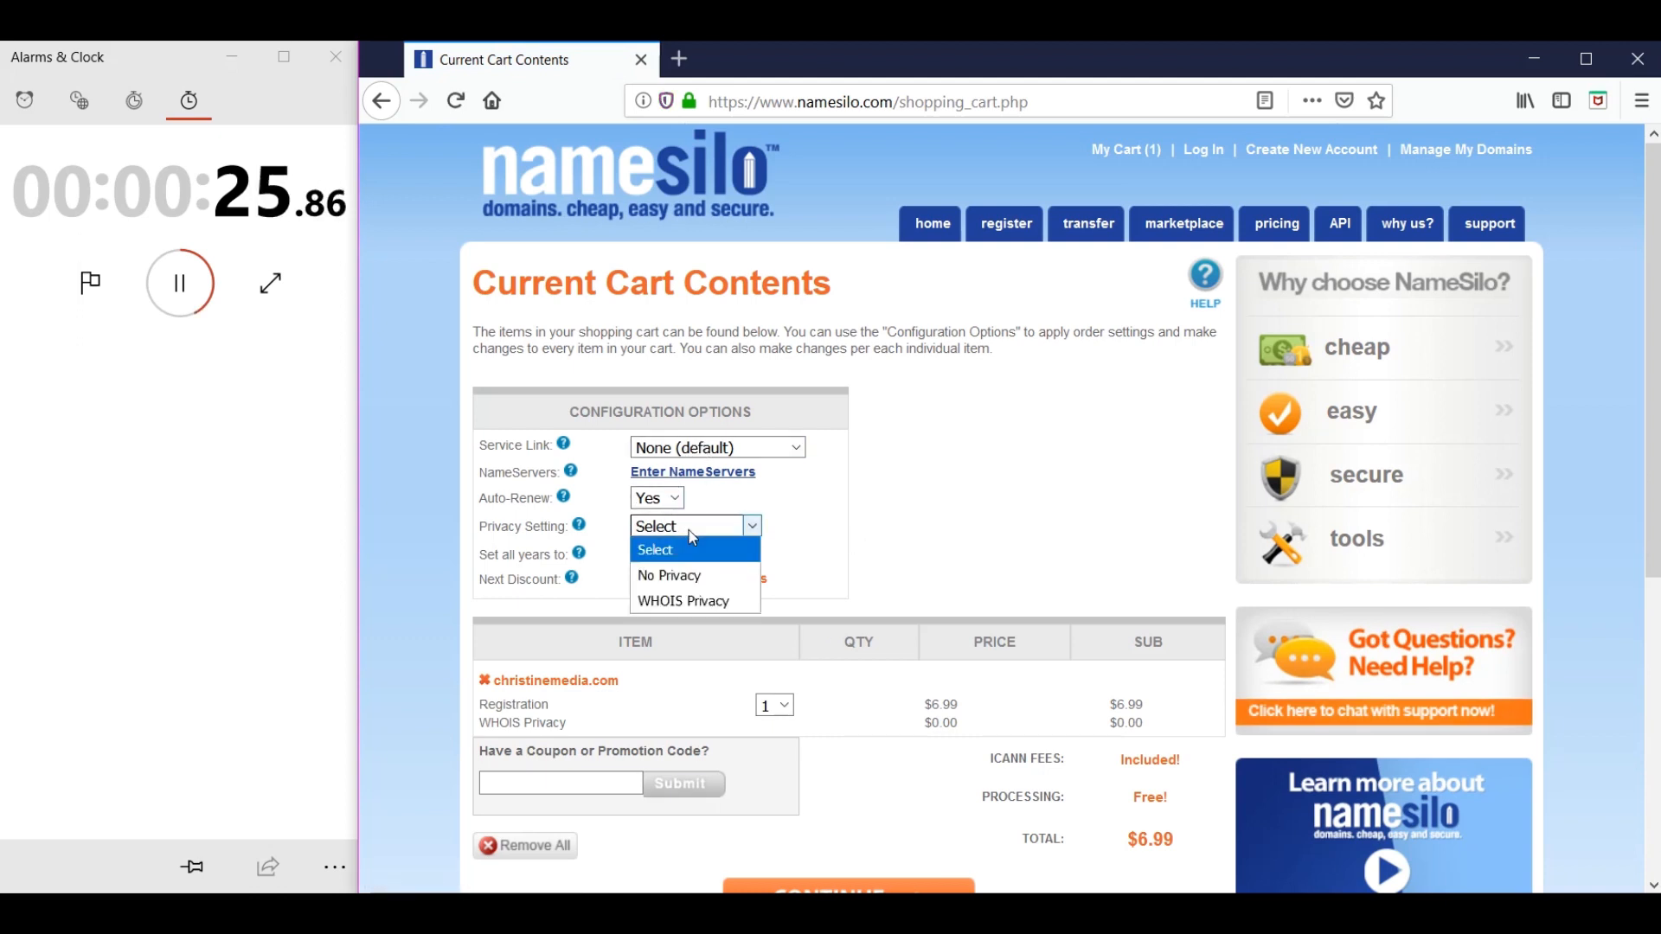
left_click(708, 602)
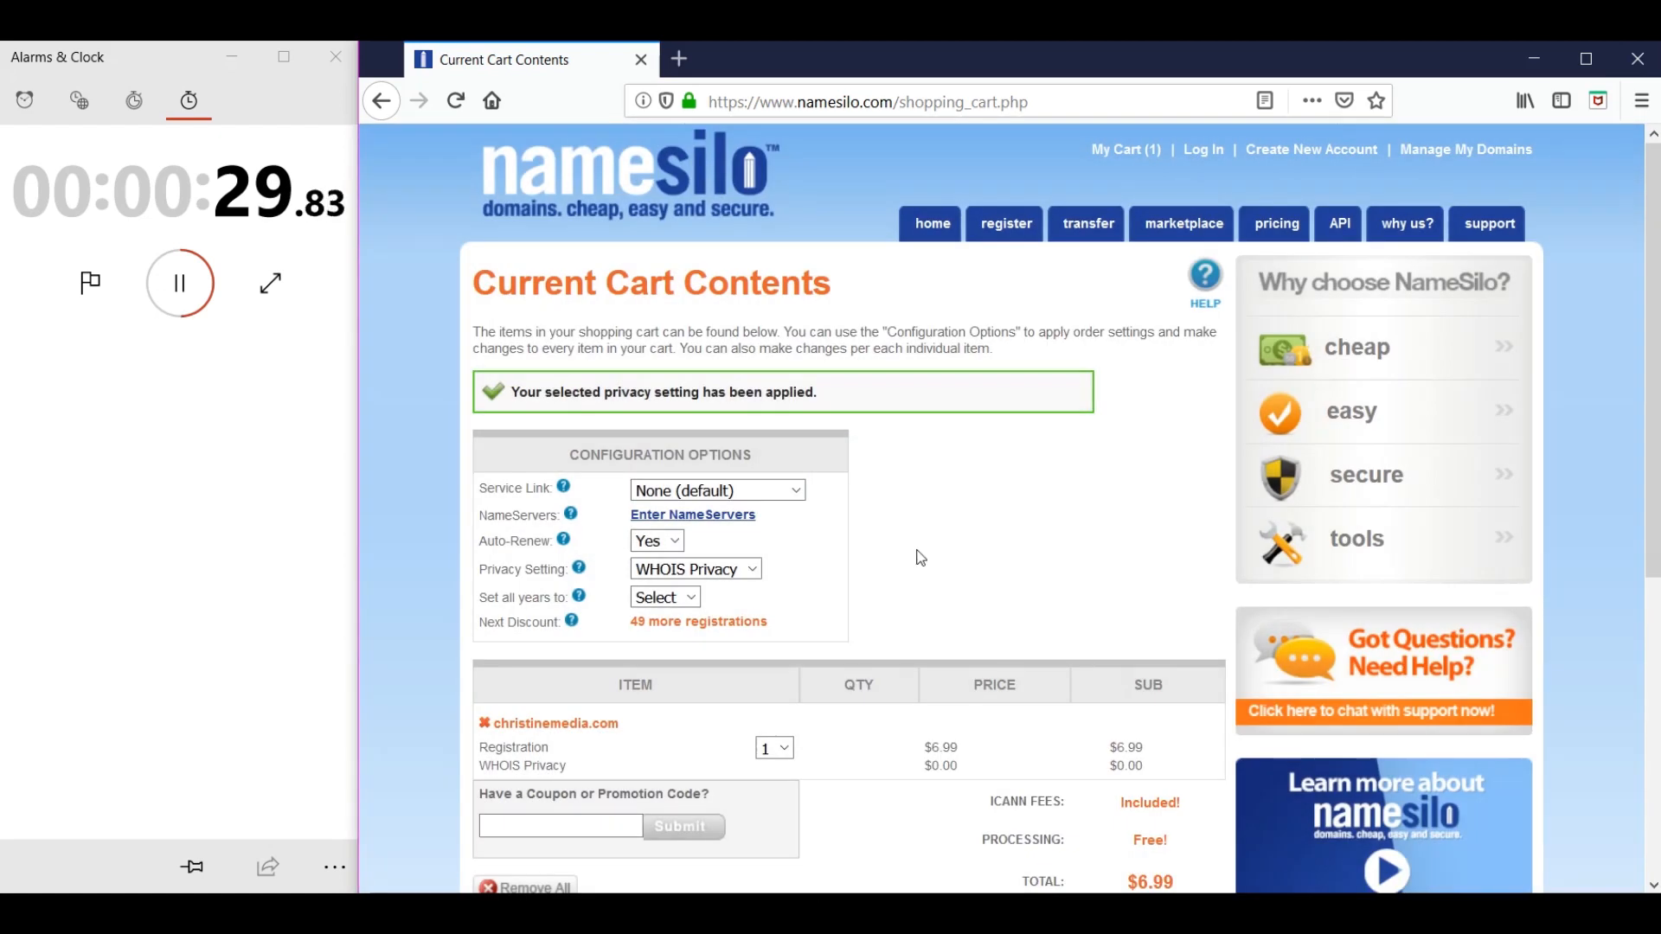
scroll(920, 556, "down", 4)
scroll(835, 684, "down", 1)
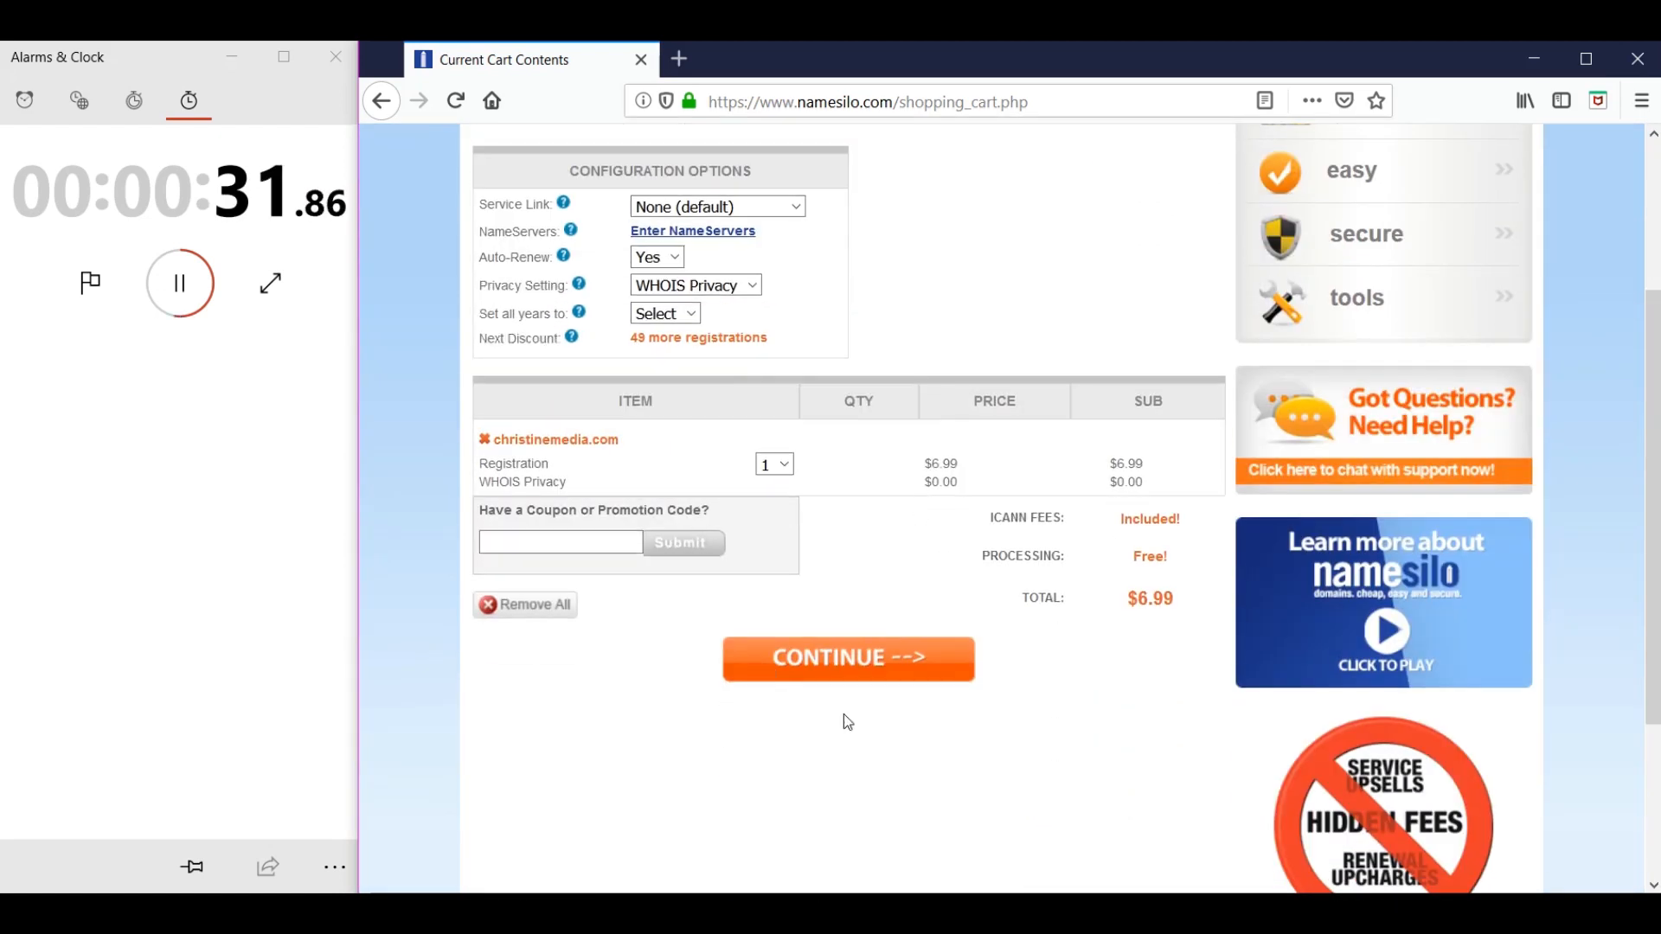
left_click(846, 666)
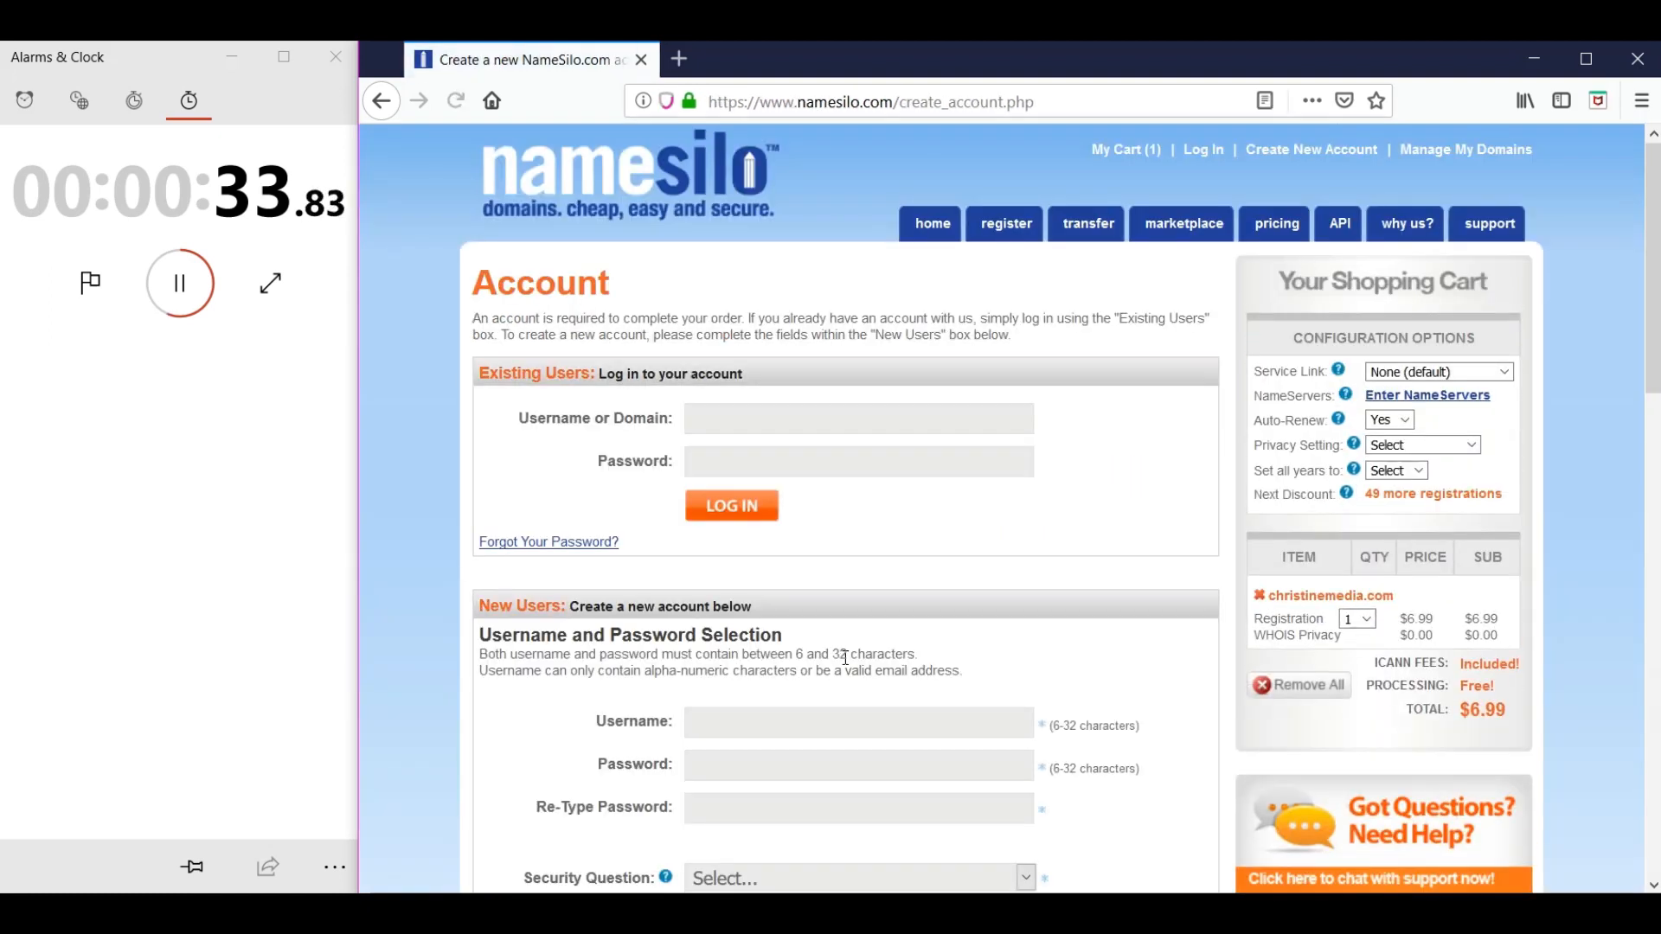
- Enter the new account's login name, password twice, and a security question with its answer
scroll(827, 466, "down", 4)
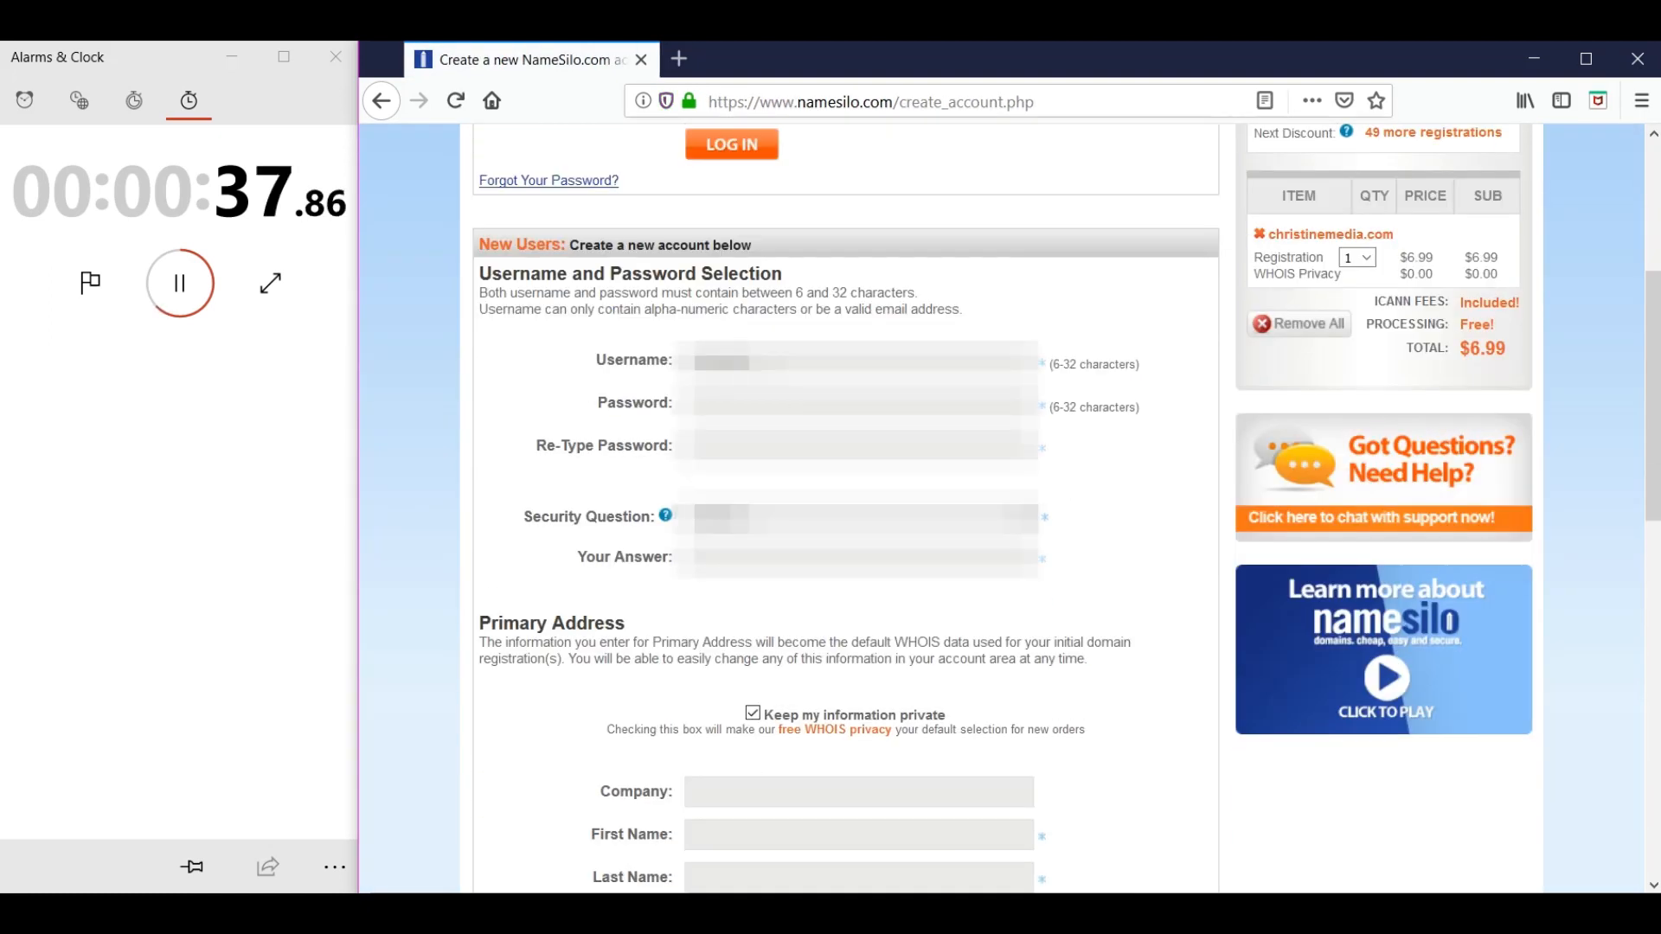
type("••")
key("Tab")
type("••••••••••••")
key("Tab")
type("••••••••••••")
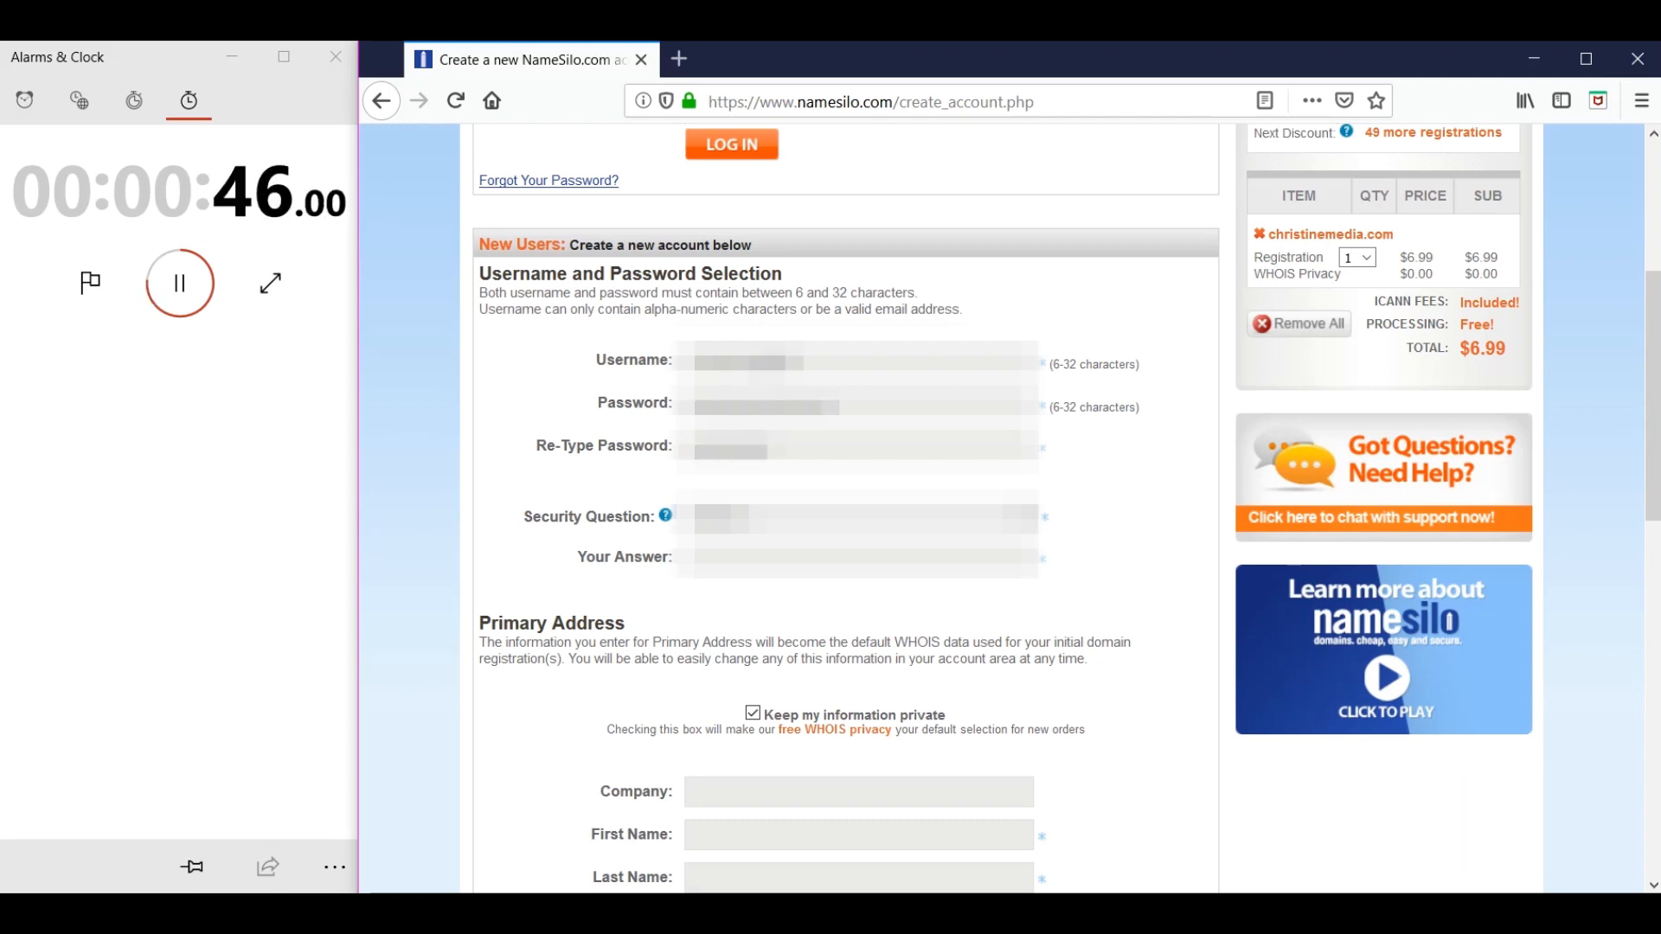
left_click(857, 518)
left_click(761, 569)
left_click(761, 559)
scroll(741, 723, "down", 5)
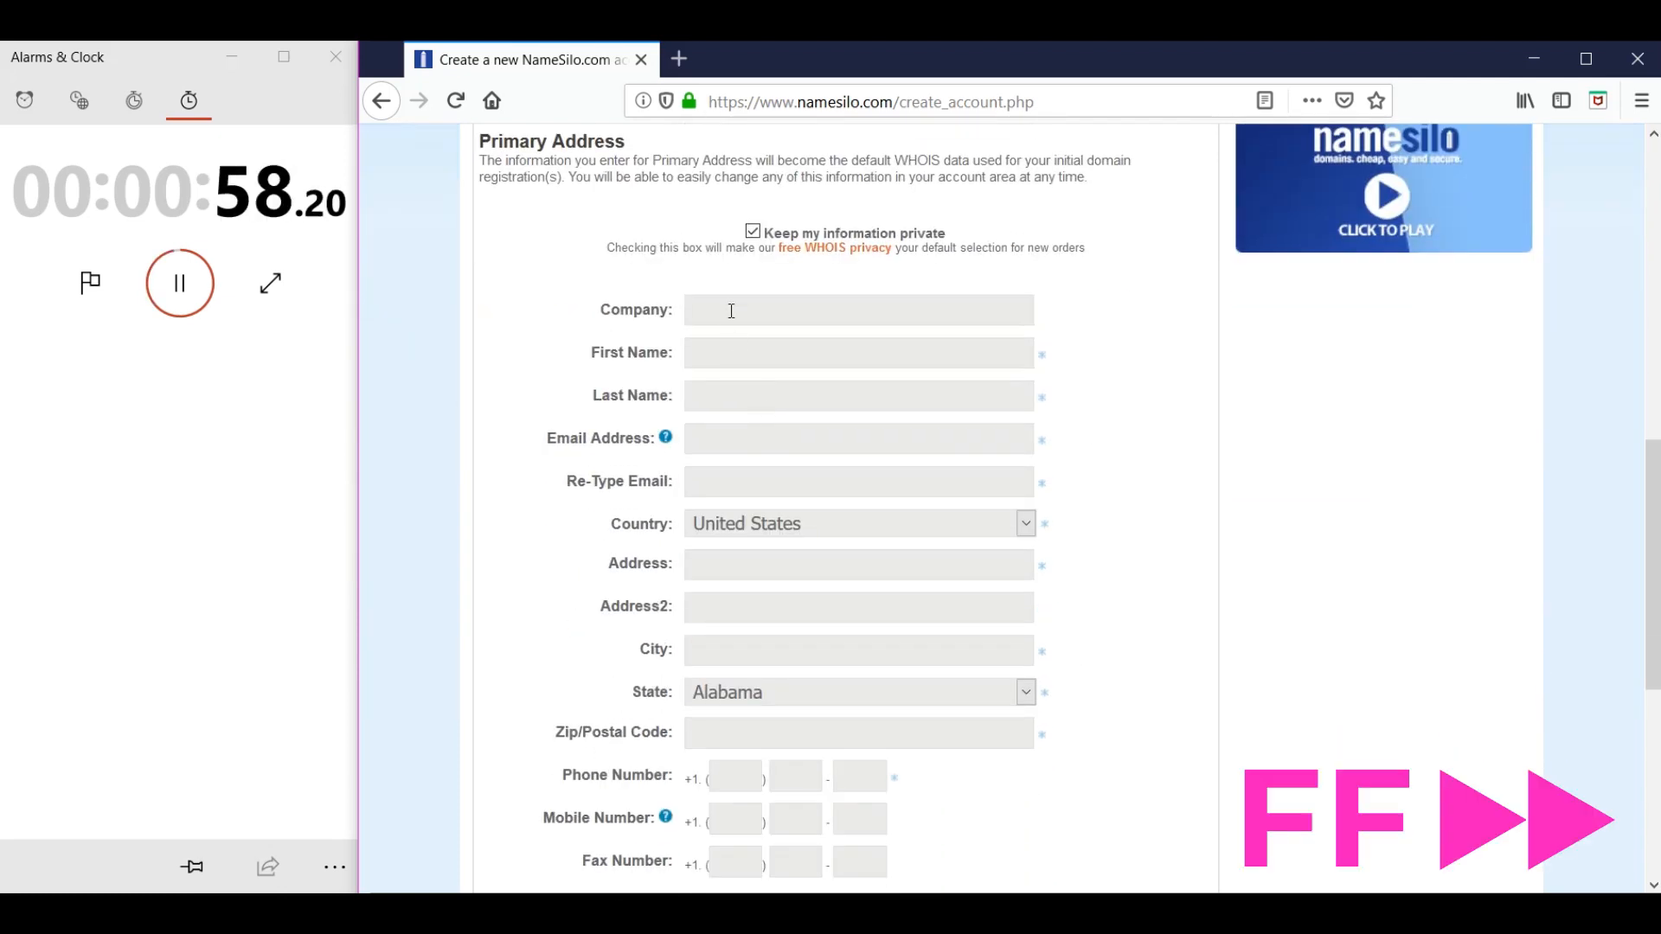
- Fill in the company name and the address fields of the New Users form
left_click(730, 311)
type("•••••••••••••••")
key("Tab")
type("••••••••")
key("Tab")
type("••")
key("Tab")
type("••••••••••••••••••••••••••••••")
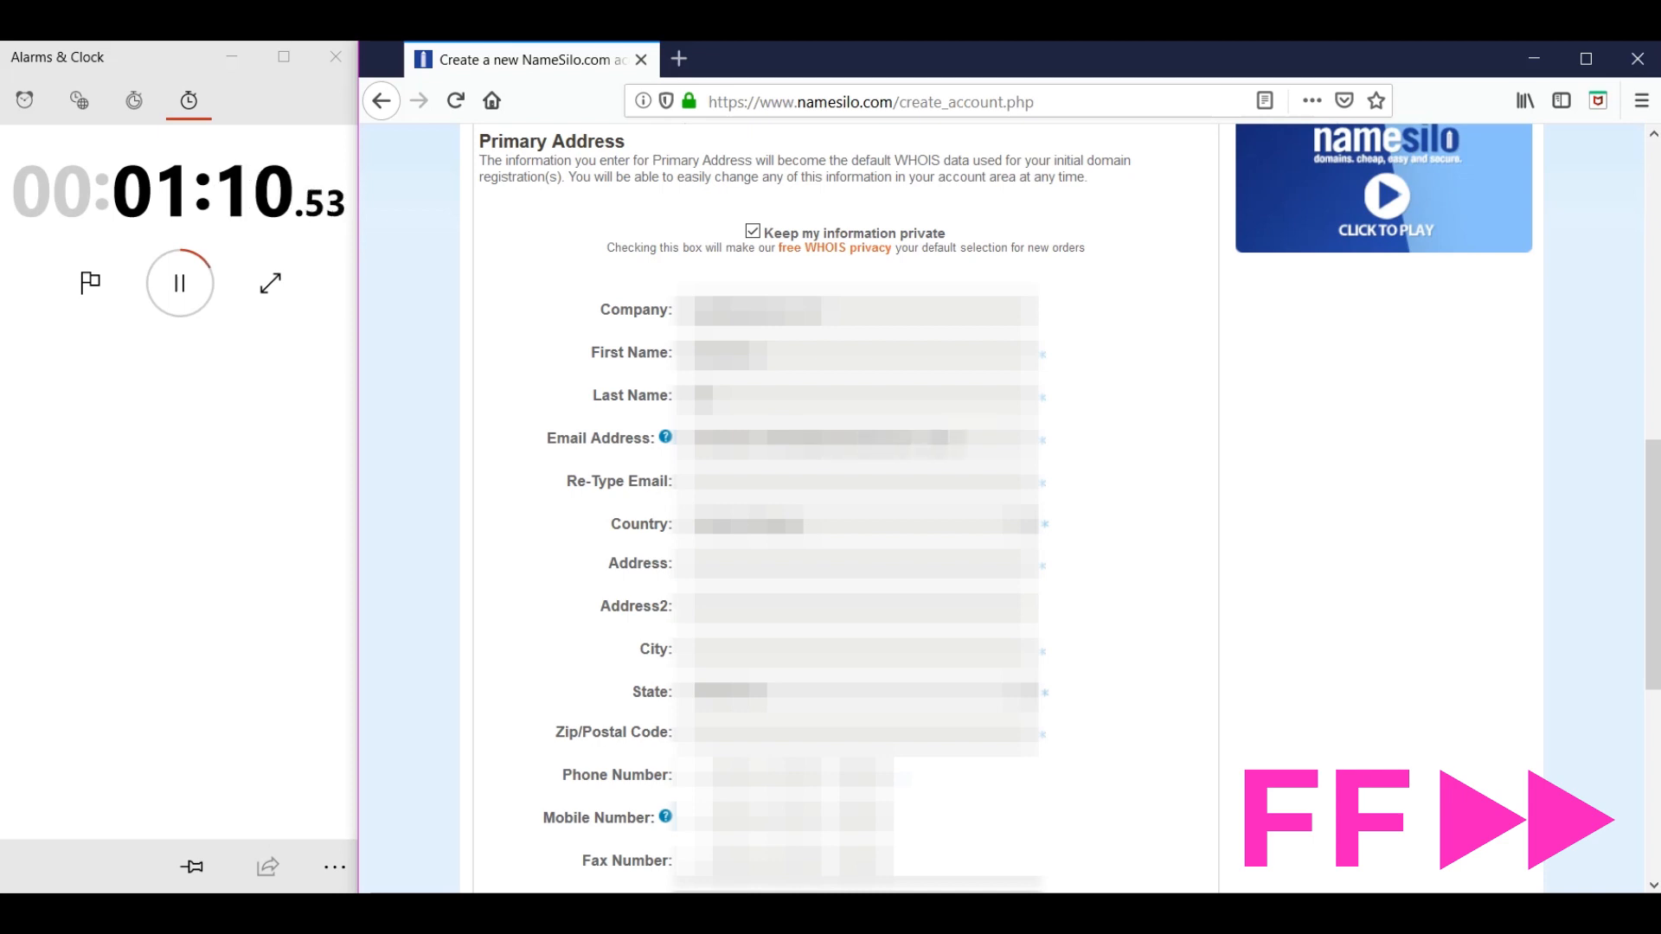
key("Tab")
type("••••••••••••••••••••••••••••••")
key("Tab")
key("Tab")
type("•••••••••••••••••••")
key("Tab")
key("Tab")
type("•••••")
- Enter the verification code, accept the Terms & Conditions and privacy policy, and create the account
scroll(846, 519, "down", 4)
left_click(837, 694)
type("AFNU")
left_click(711, 762)
left_click(712, 792)
left_click(761, 843)
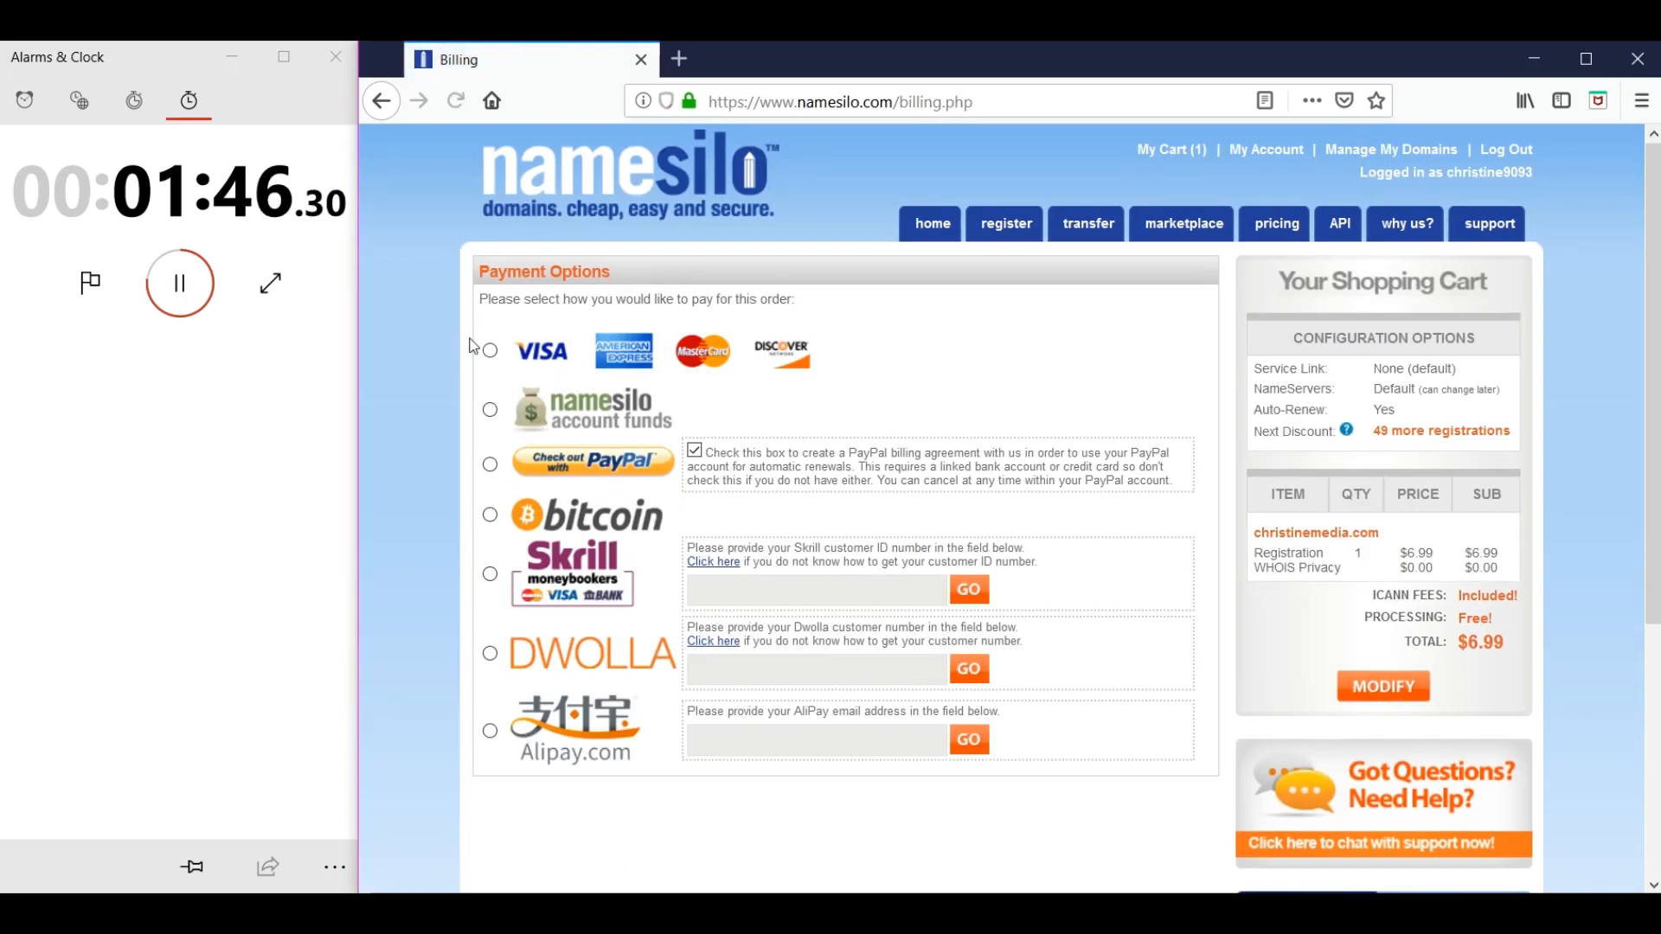
- Choose Visa payment, reuse the account info for billing, and enter the card number and security code
left_click(491, 350)
scroll(705, 474, "down", 8)
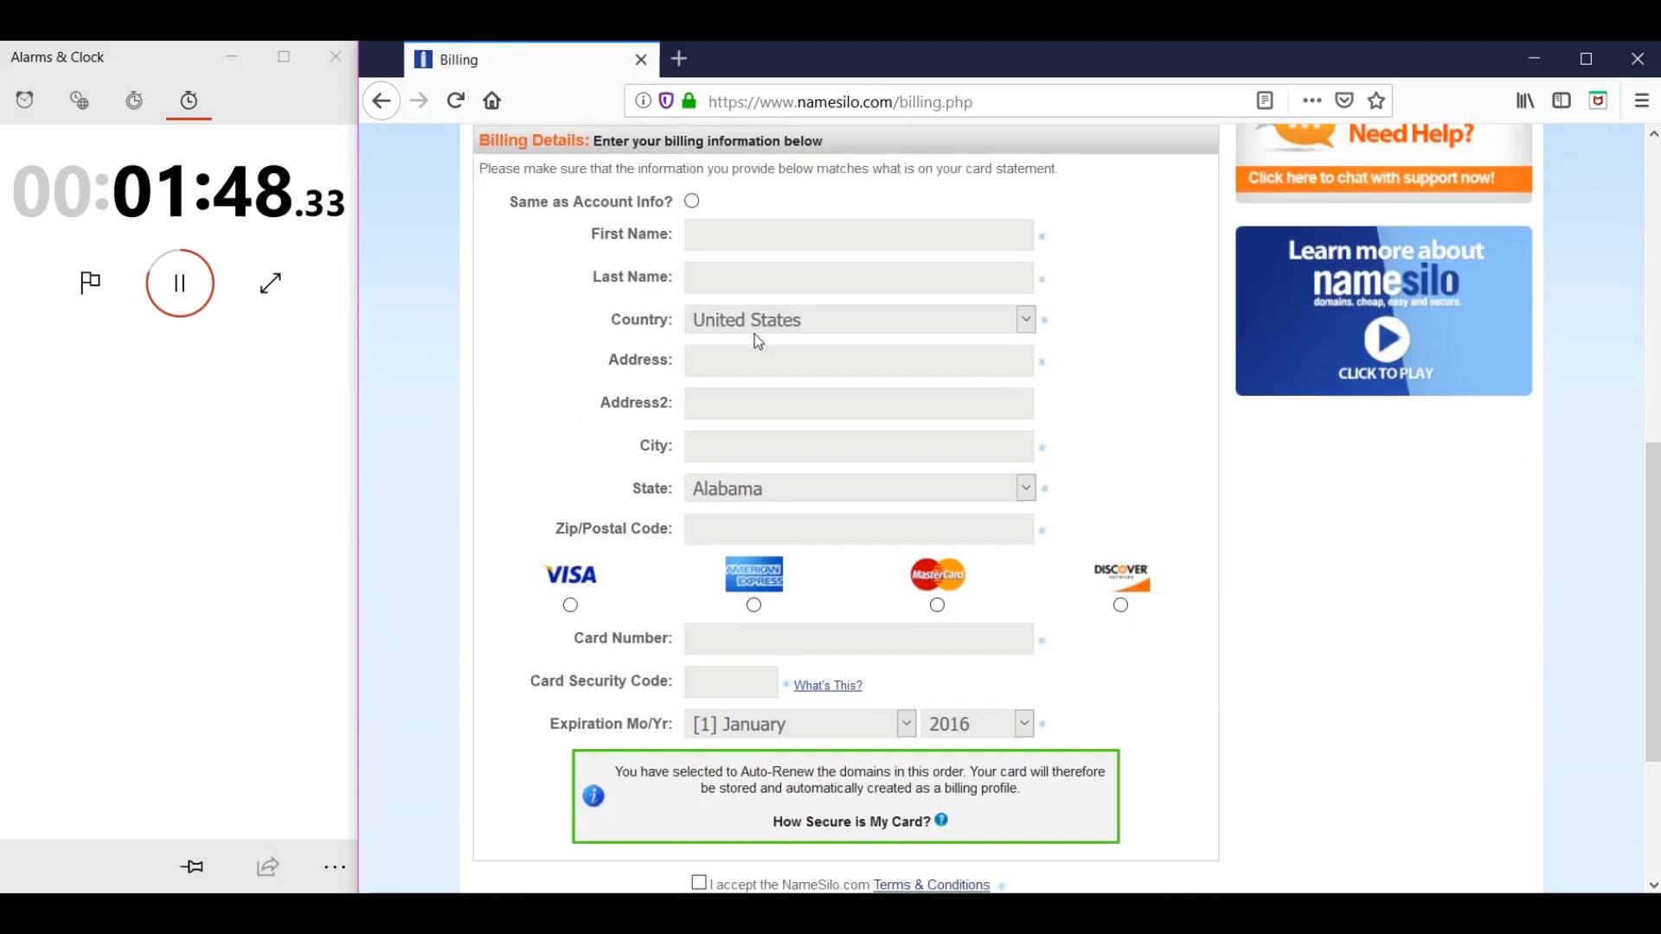
left_click(694, 202)
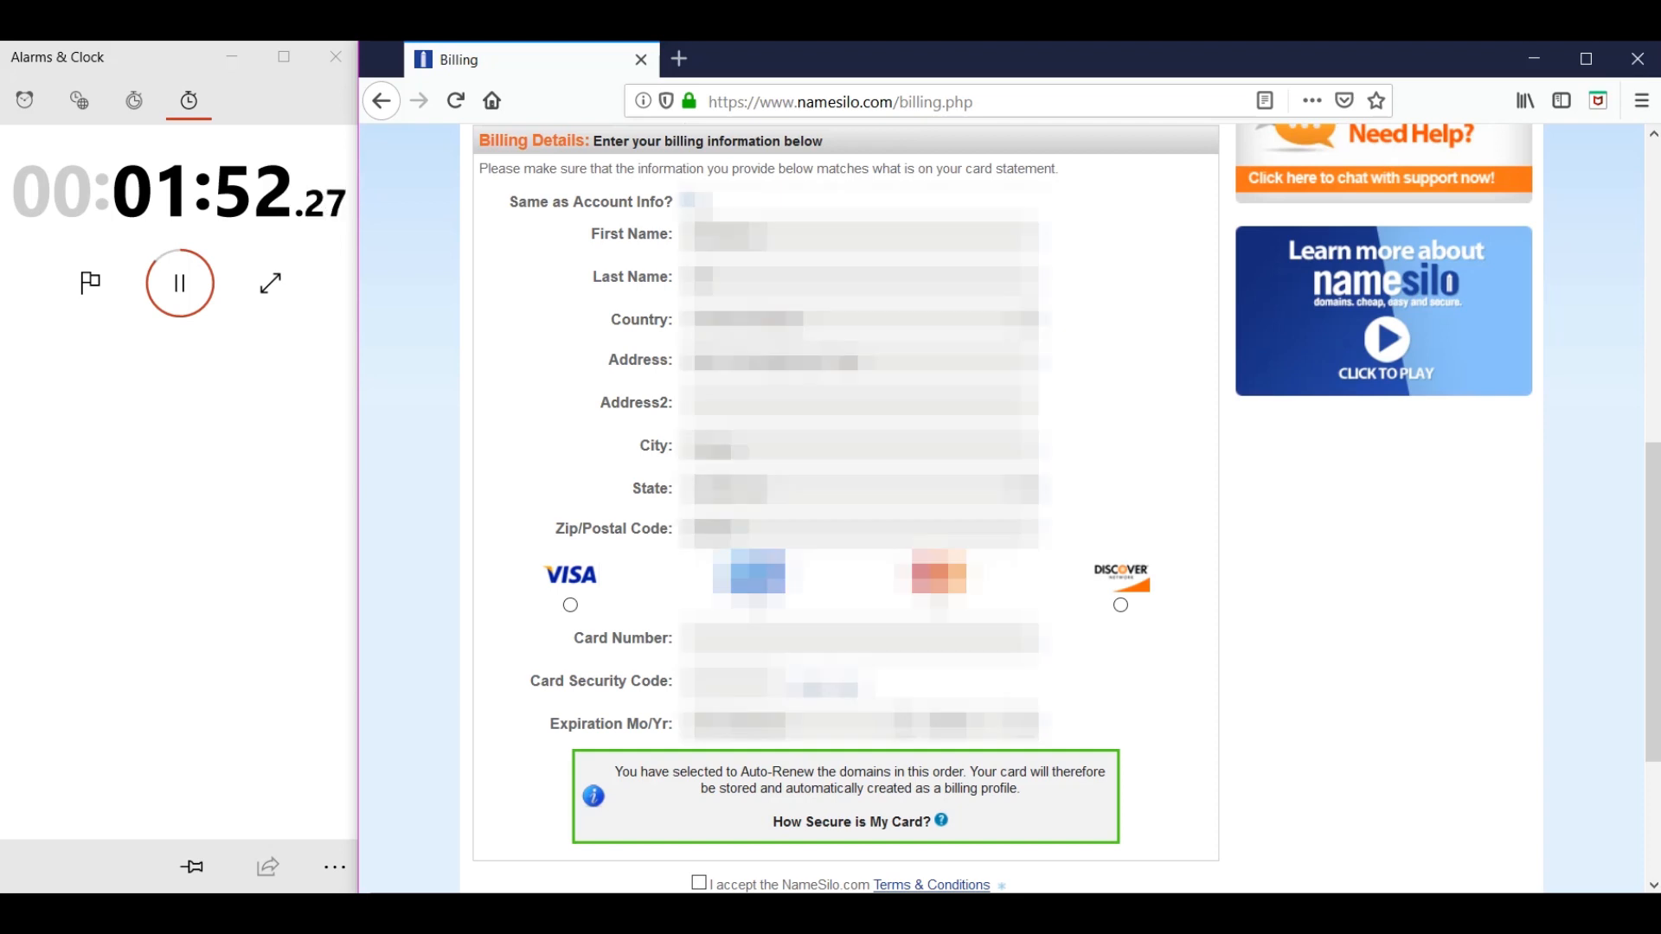
left_click(790, 644)
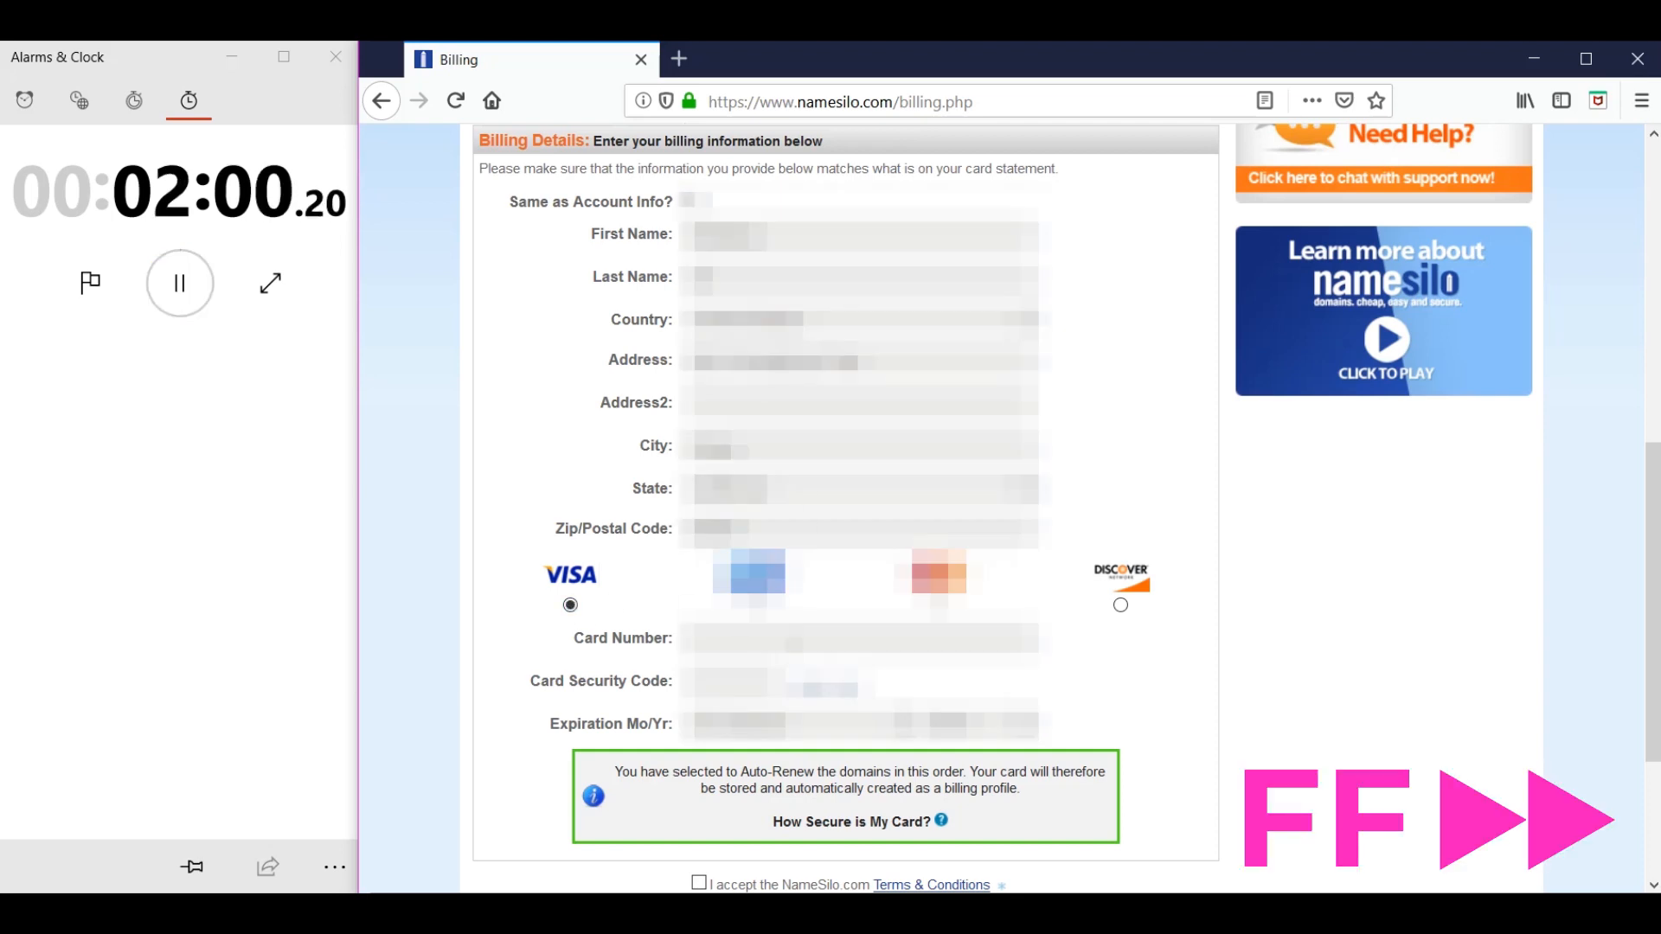
type("****************")
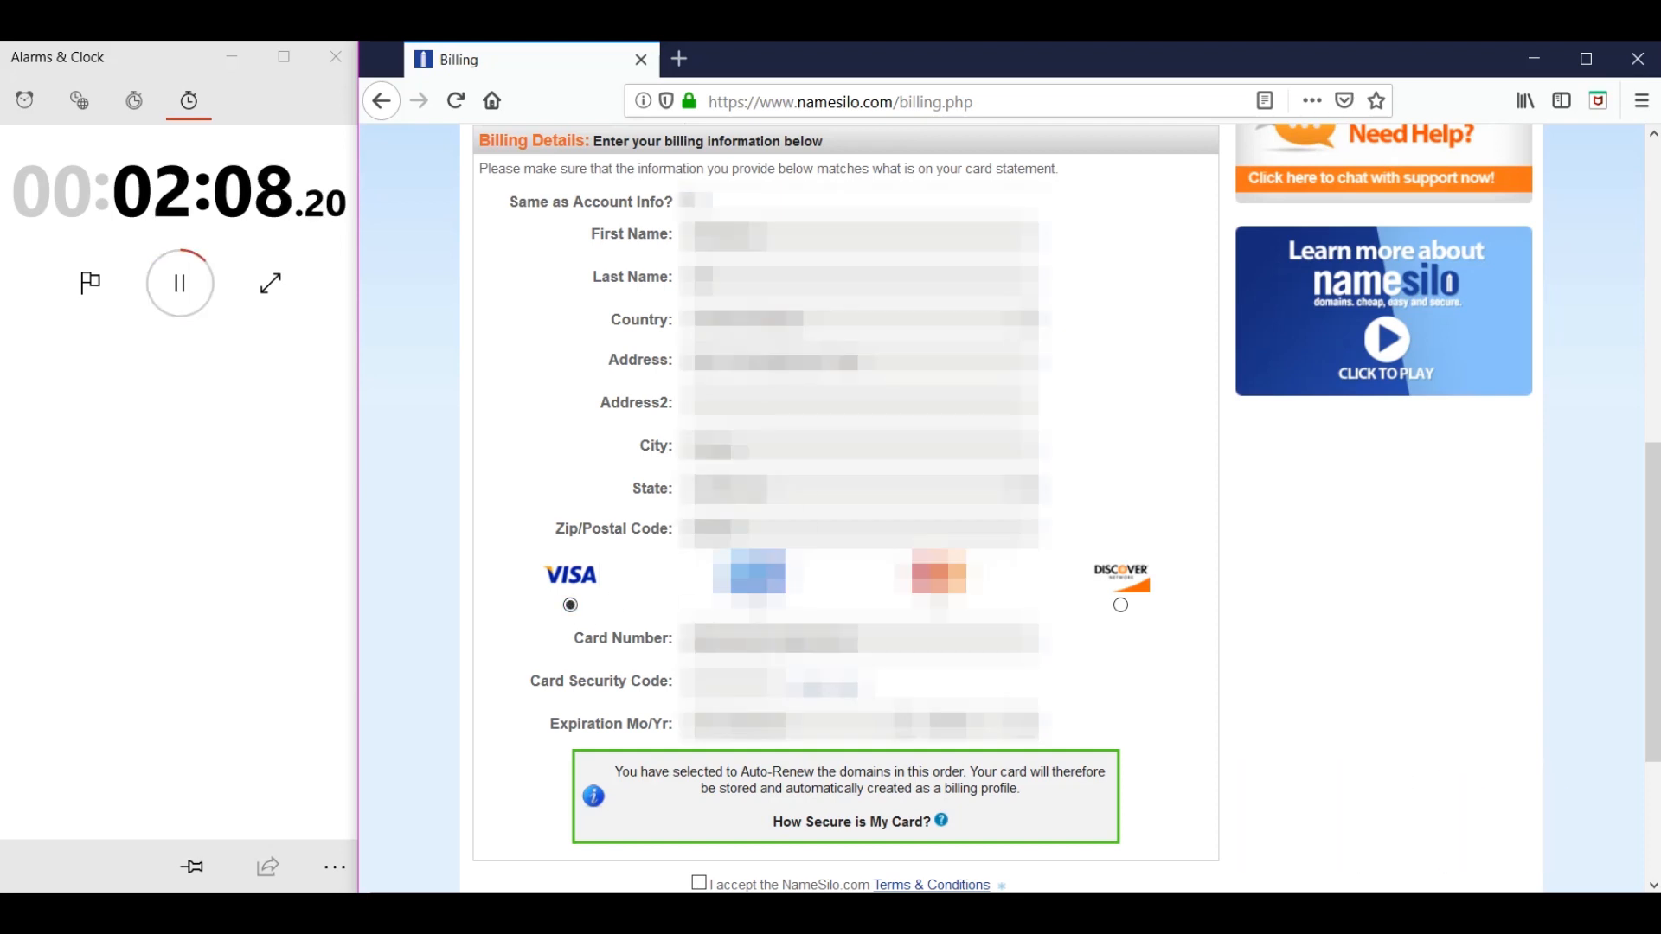
left_click(731, 683)
type("***")
- Set the card's expiry month and year, accept the Terms & Conditions, and place the order
left_click(795, 725)
left_click(796, 515)
left_click(975, 725)
left_click(975, 302)
scroll(1142, 624, "down", 3)
left_click(699, 642)
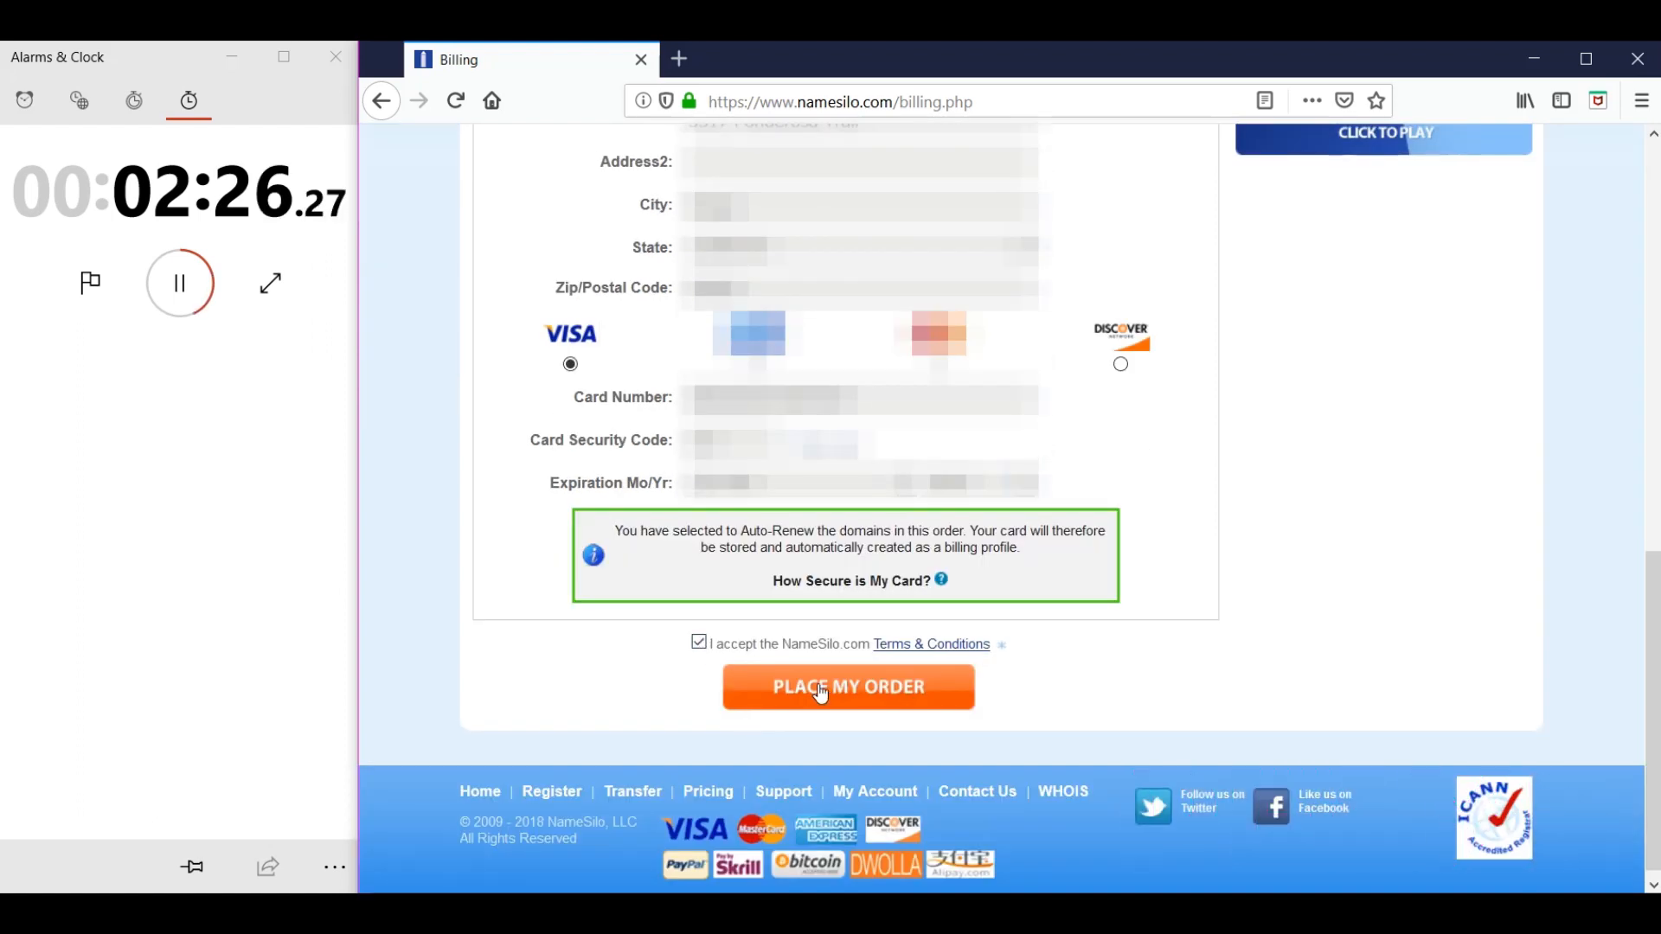
left_click(821, 694)
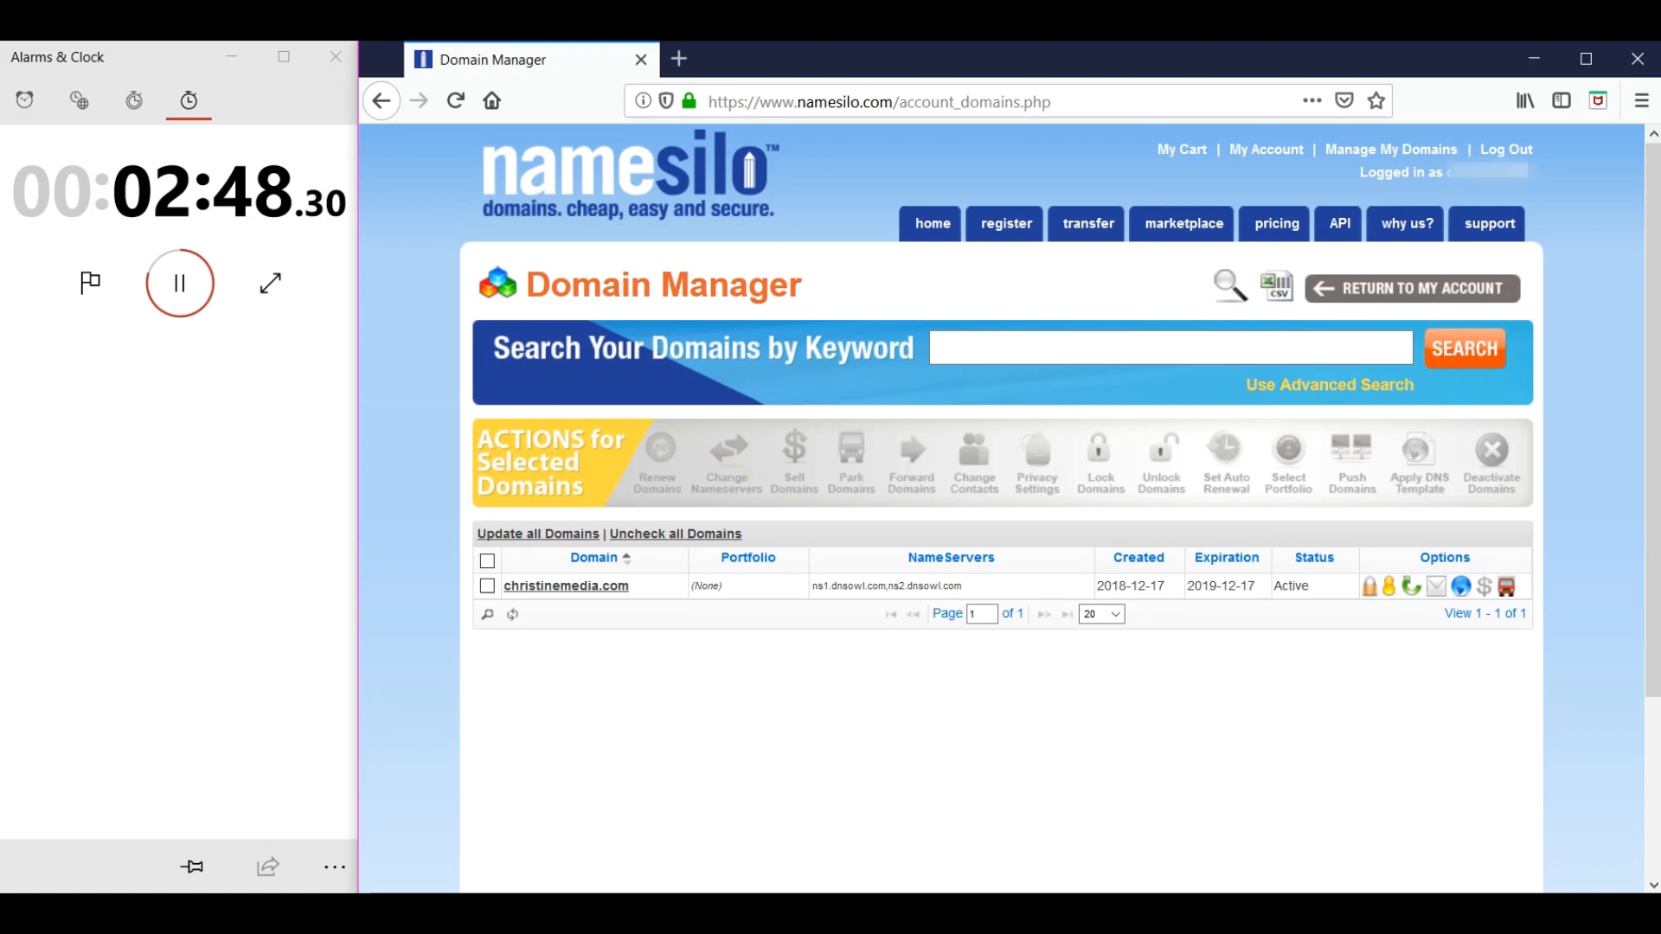
- Open siteground.com in a new browser tab
left_click(679, 57)
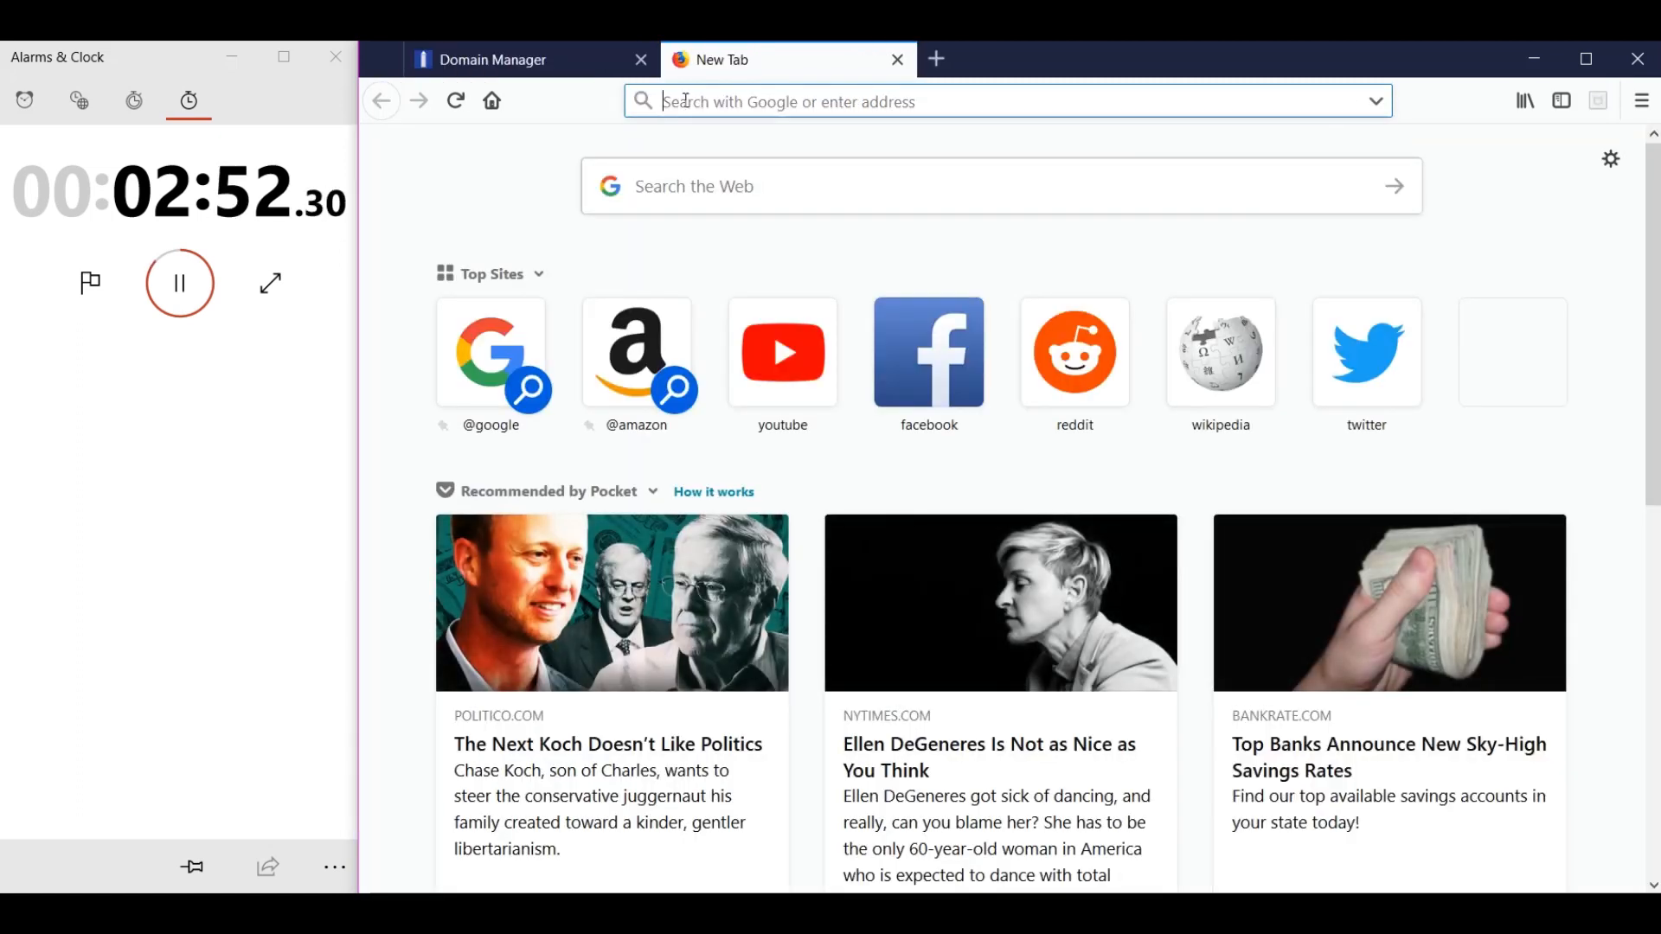
type("siteground.com")
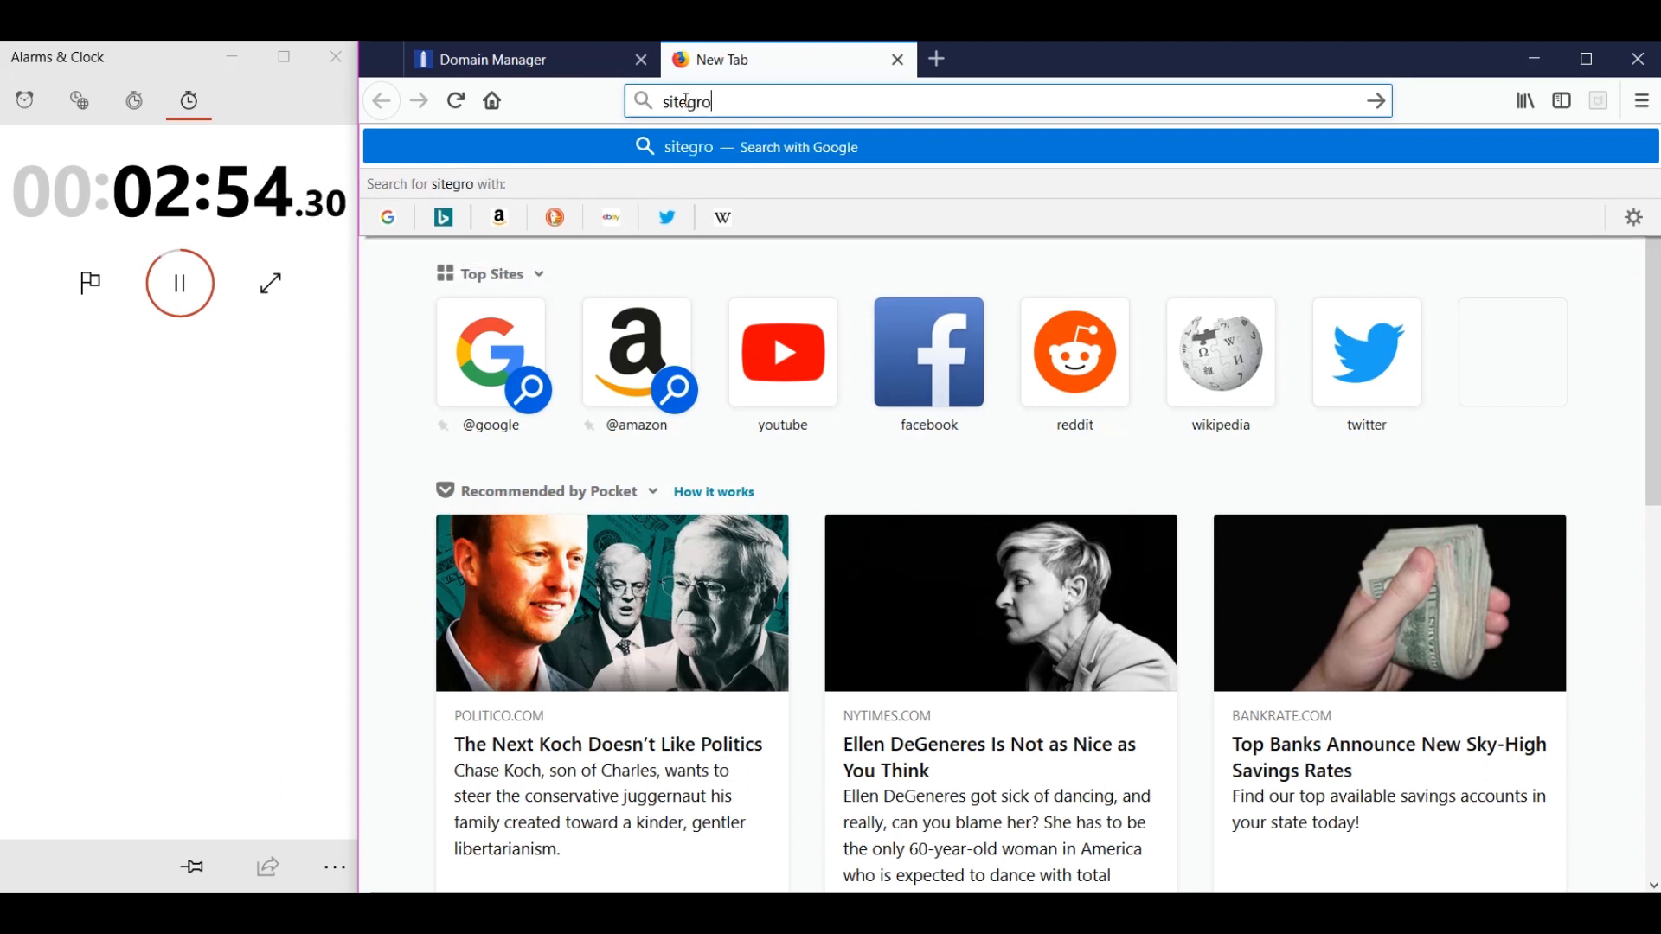
key("Return")
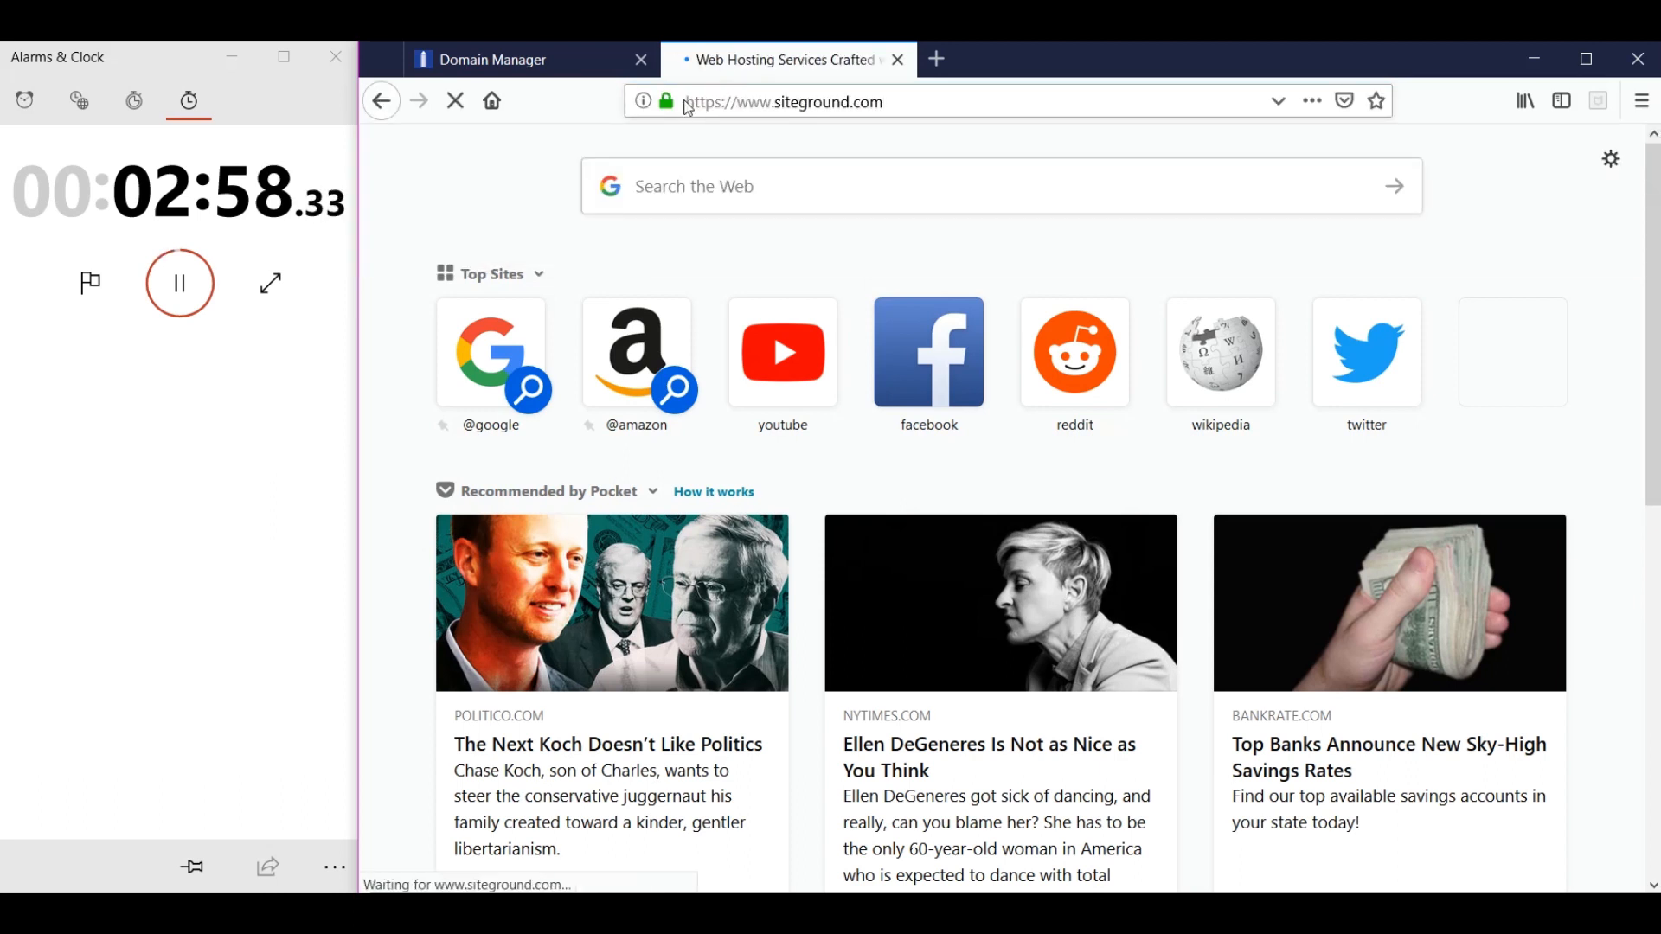
- Compare the web hosting plans and choose GET STARTED on the StartUp plan at $3.95/mo
mouse_move(783, 166)
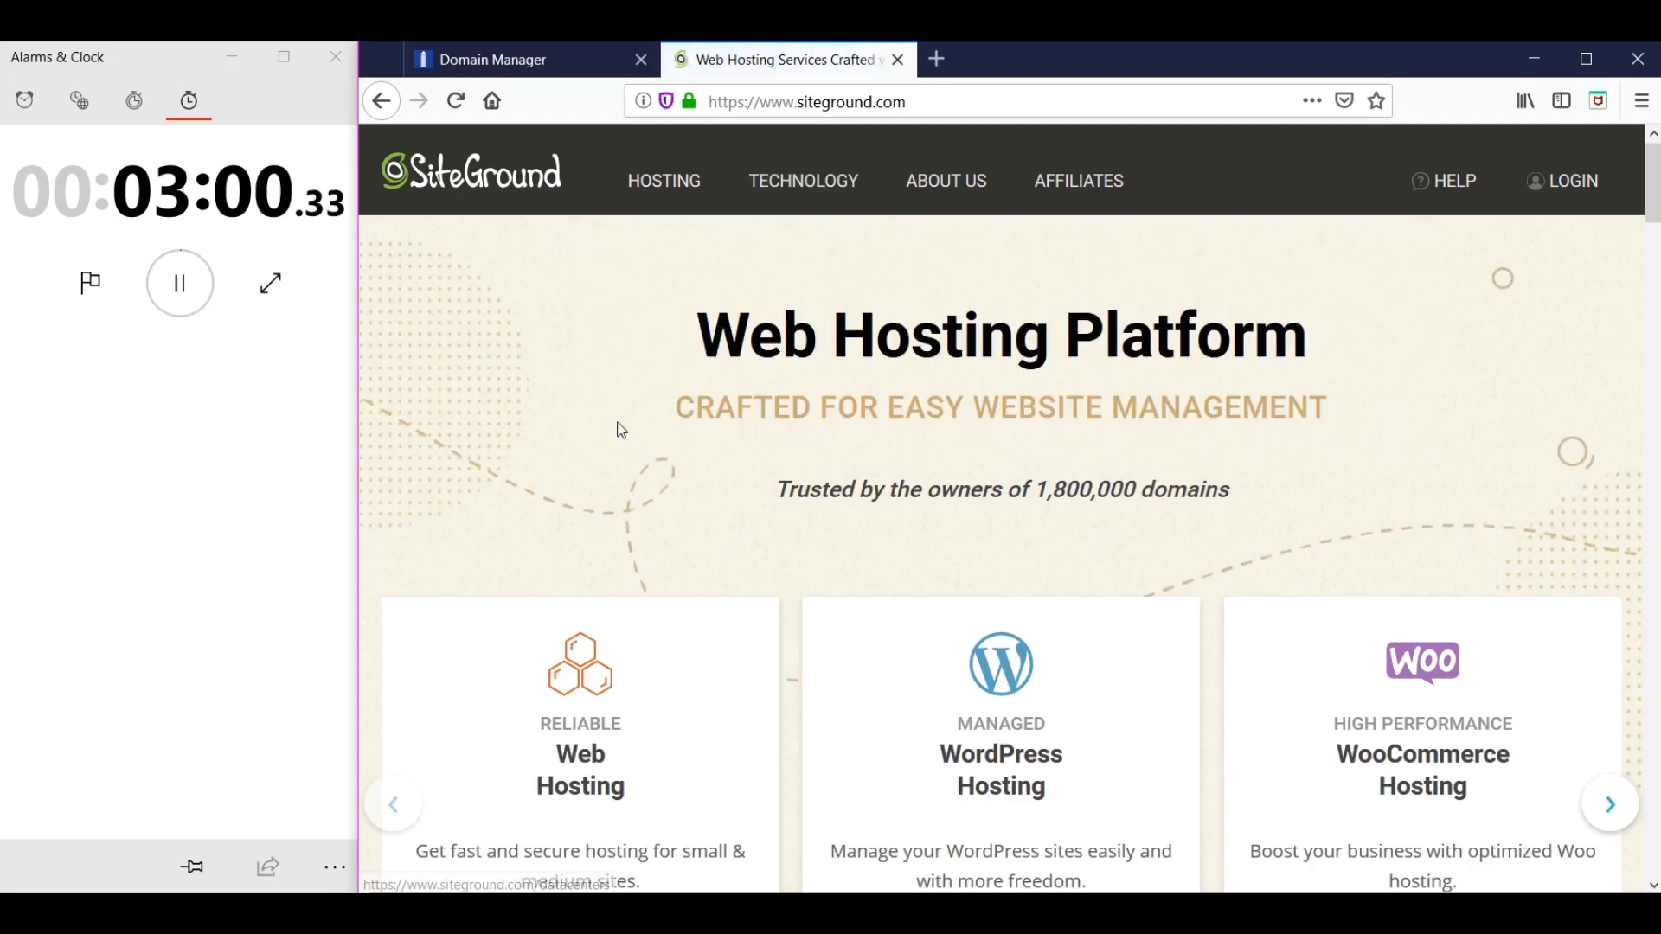
scroll(926, 429, "down", 1)
scroll(926, 428, "down", 4)
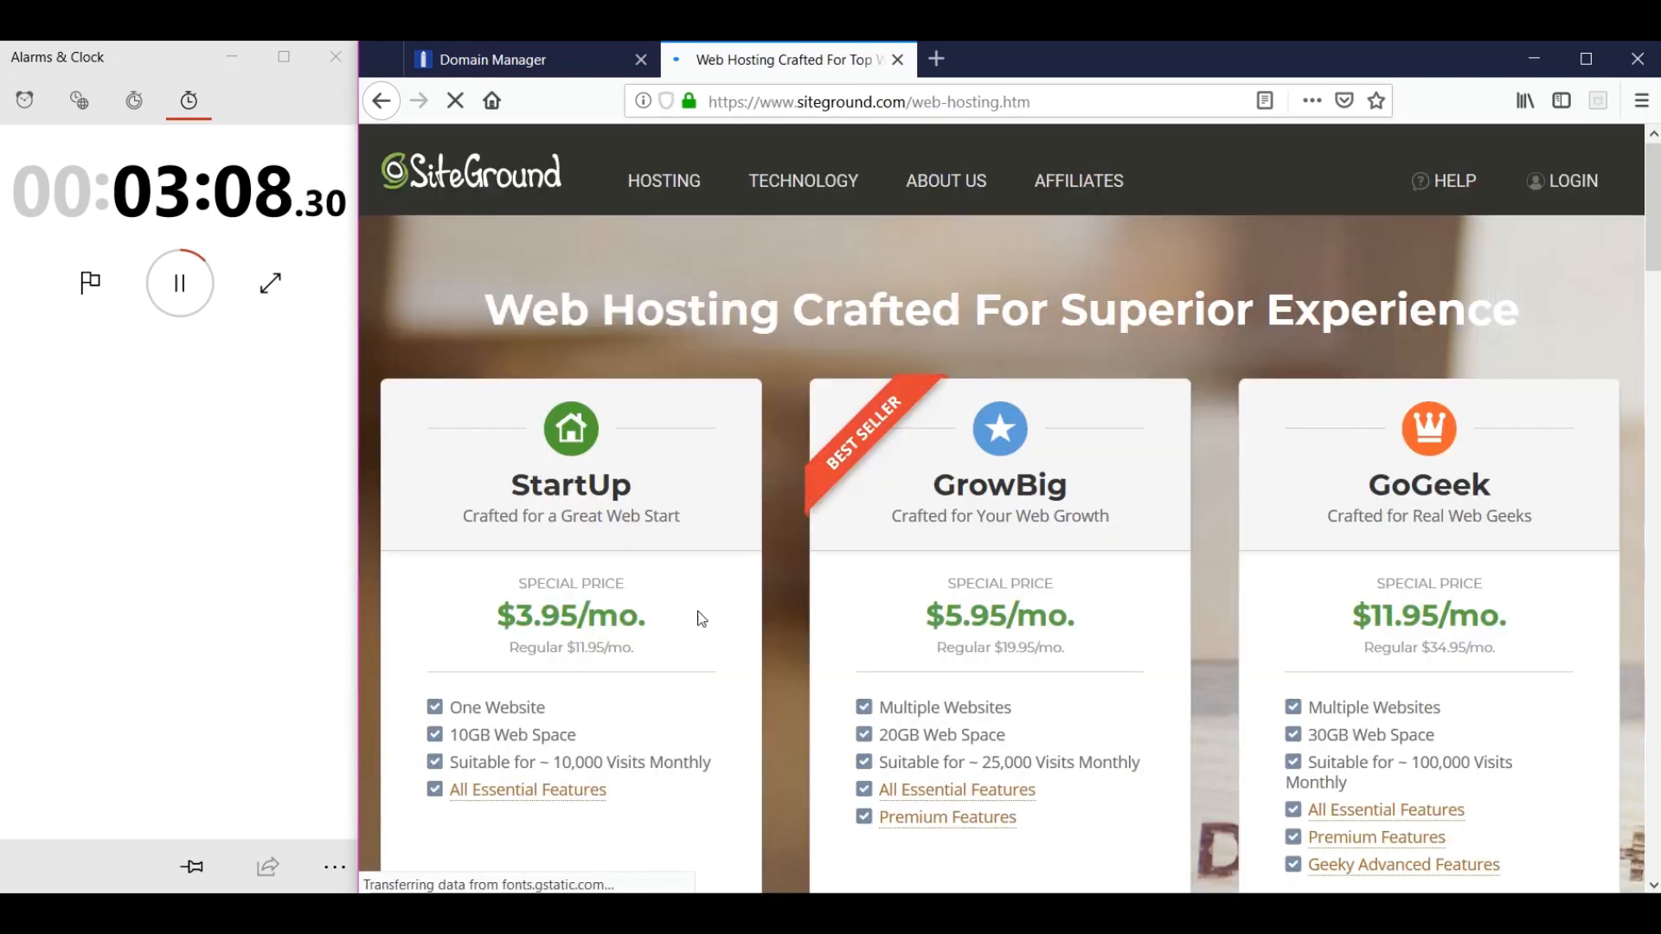
scroll(1171, 593, "down", 3)
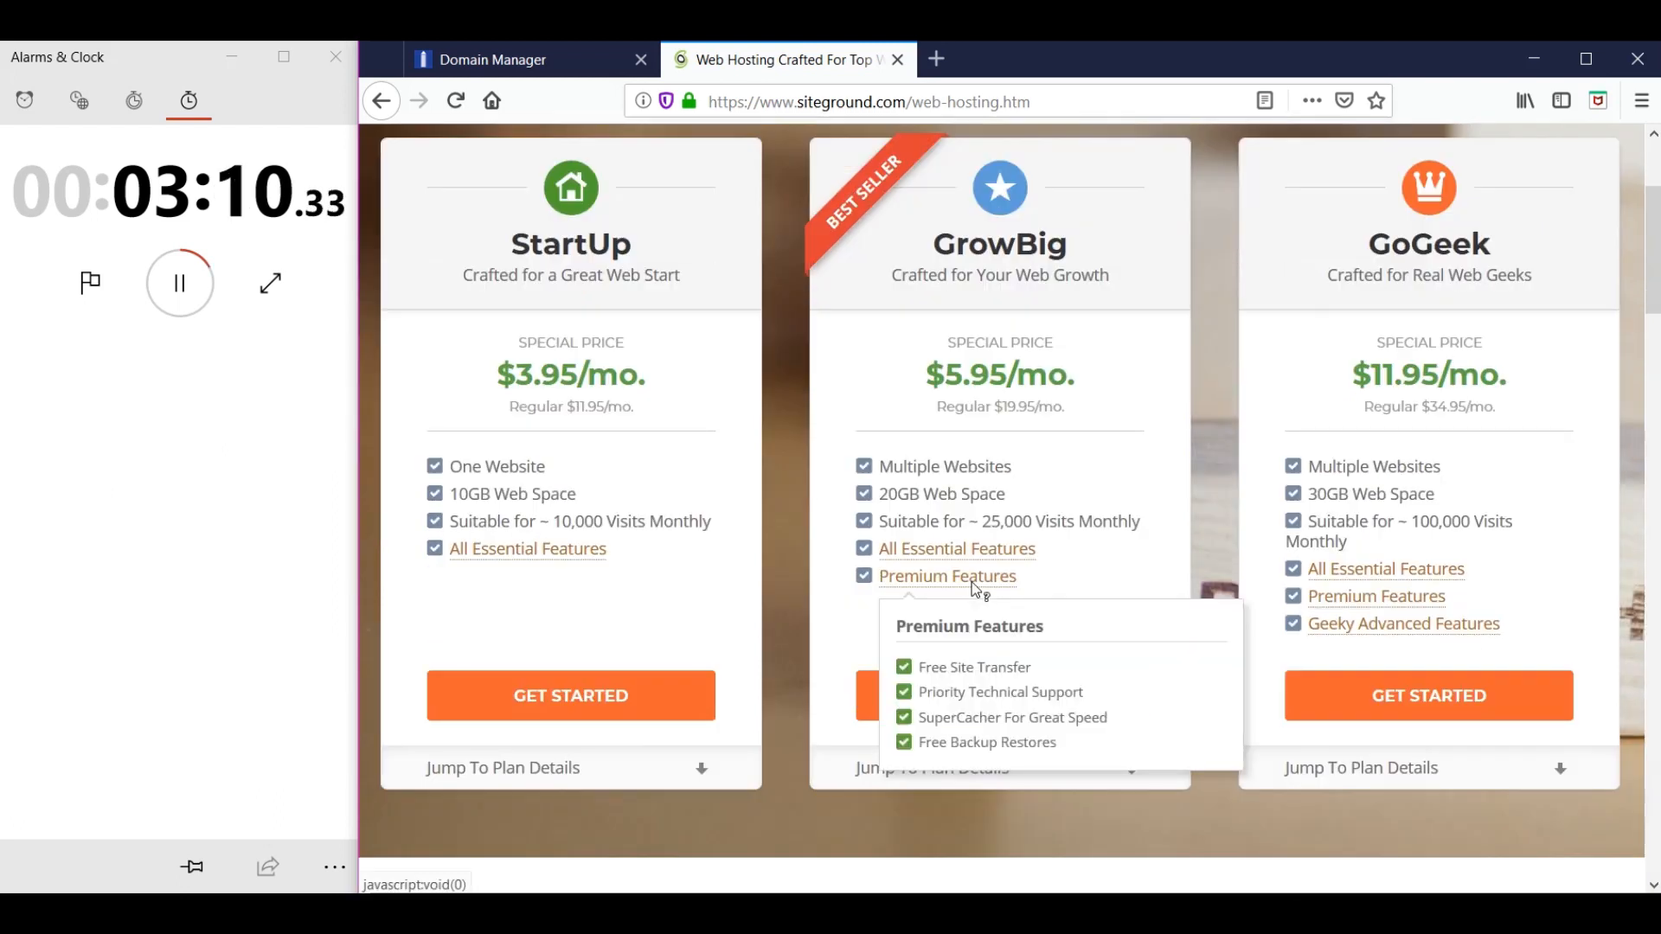
scroll(1202, 543, "down", 2)
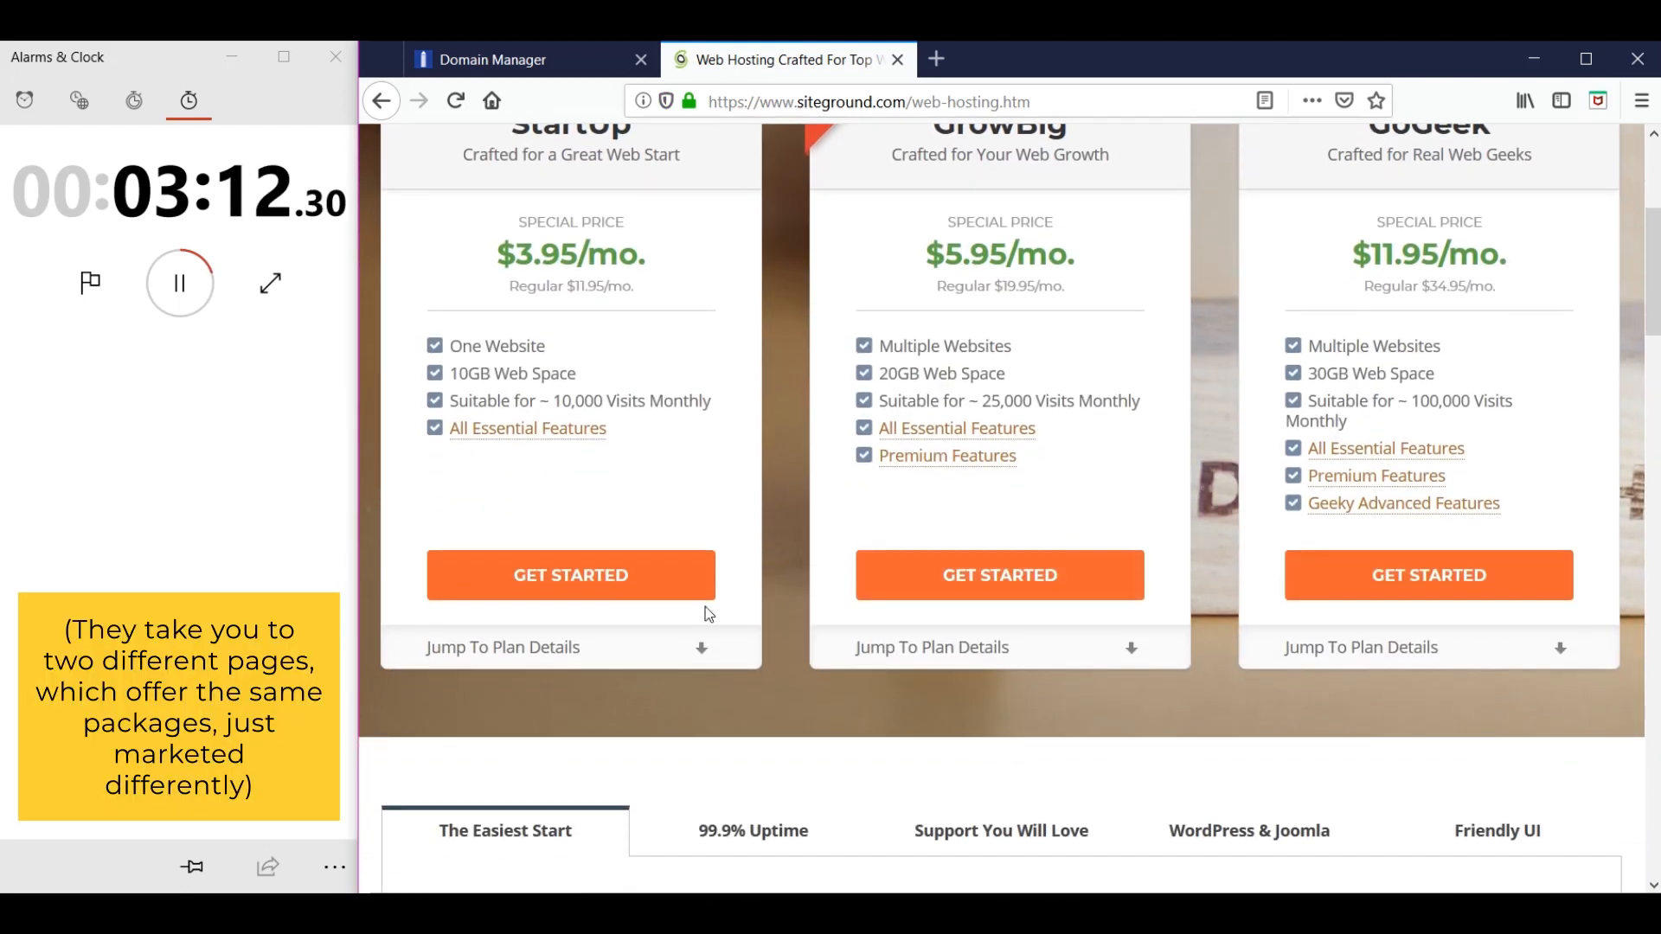
scroll(696, 493, "up", 1)
scroll(705, 505, "down", 1)
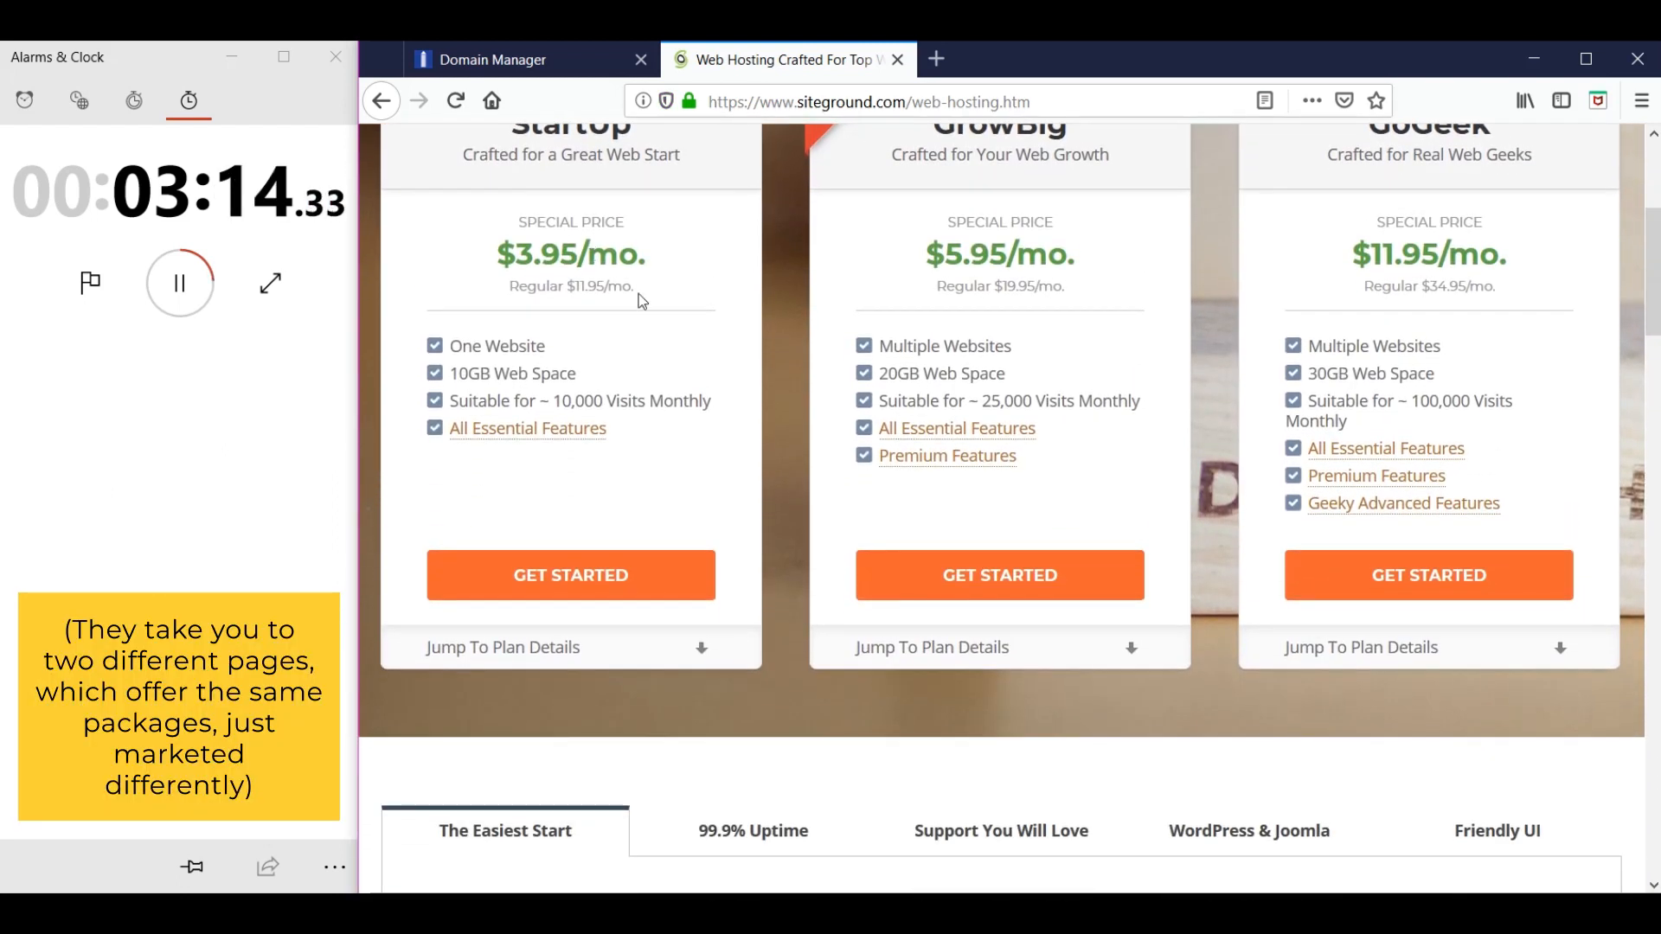
scroll(640, 297, "up", 1)
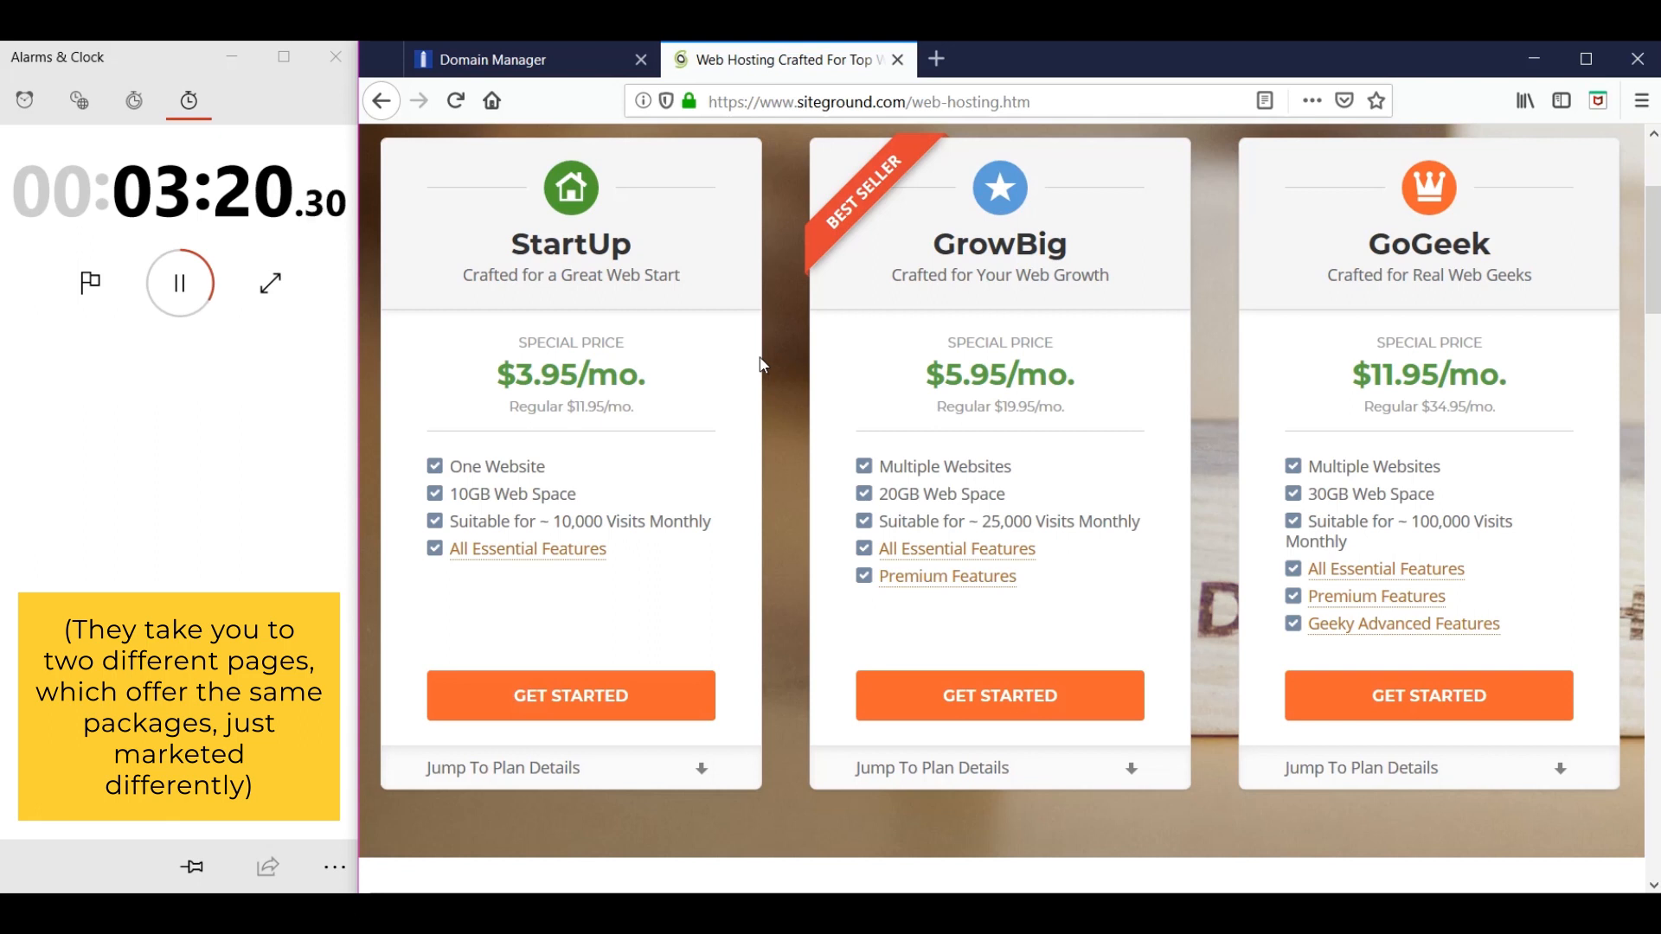
left_click(596, 697)
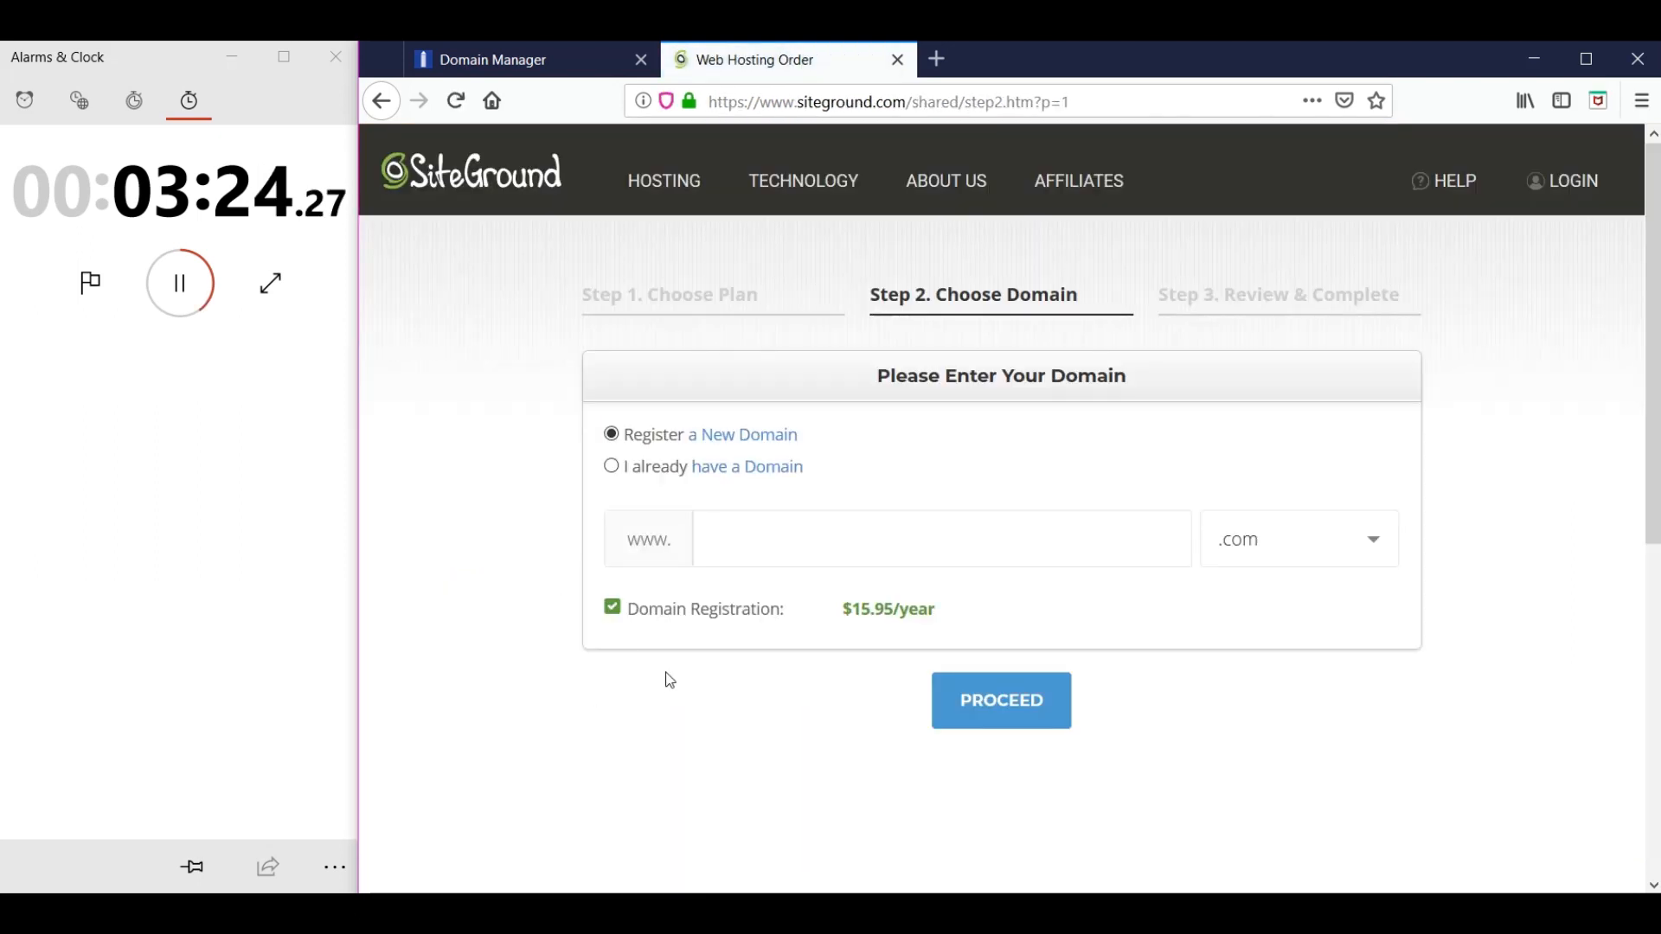
- Choose 'I already have a Domain', enter christinemedia.com, and proceed
left_click(611, 465)
left_click(806, 540)
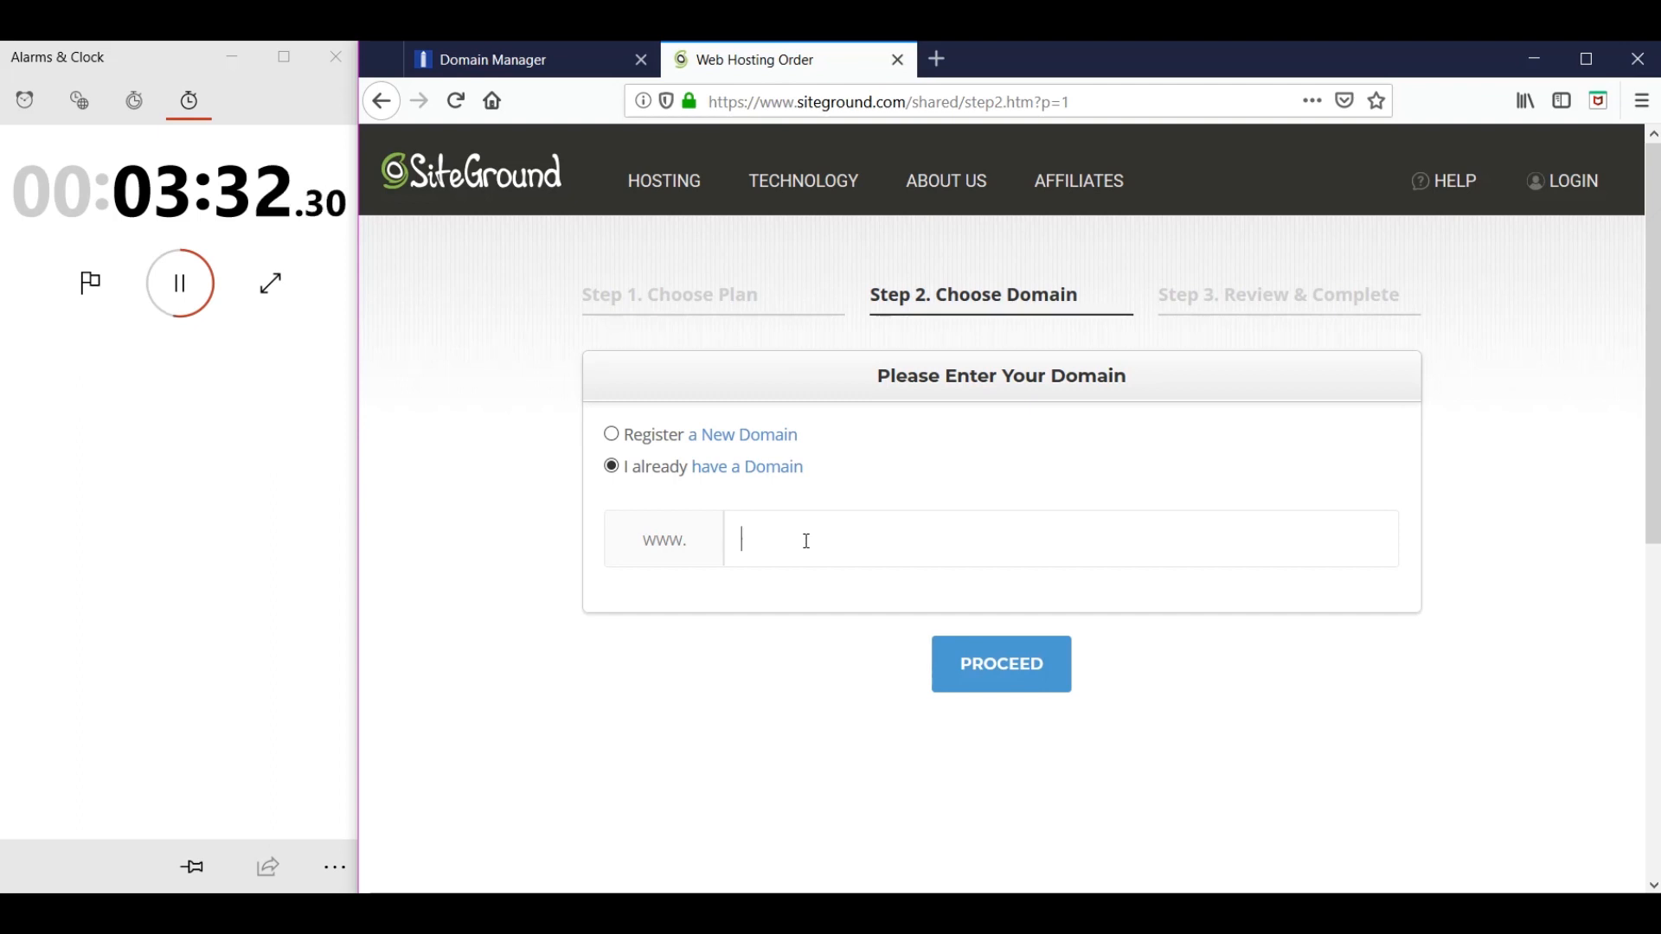
type("christinemedia.com")
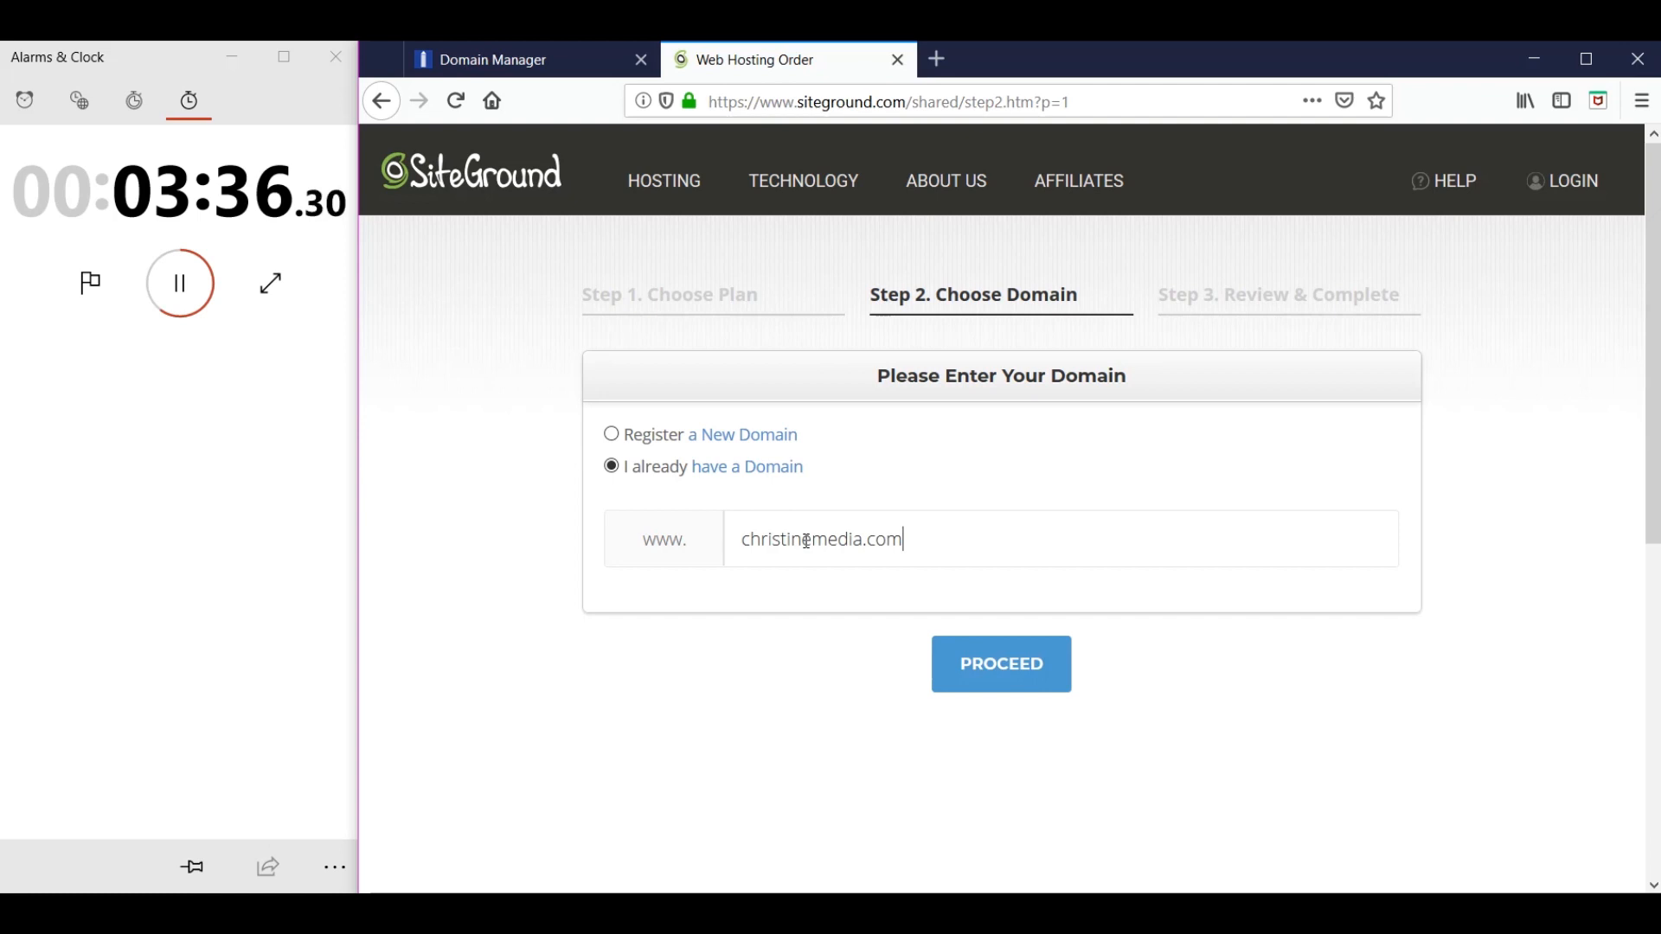
left_click(997, 675)
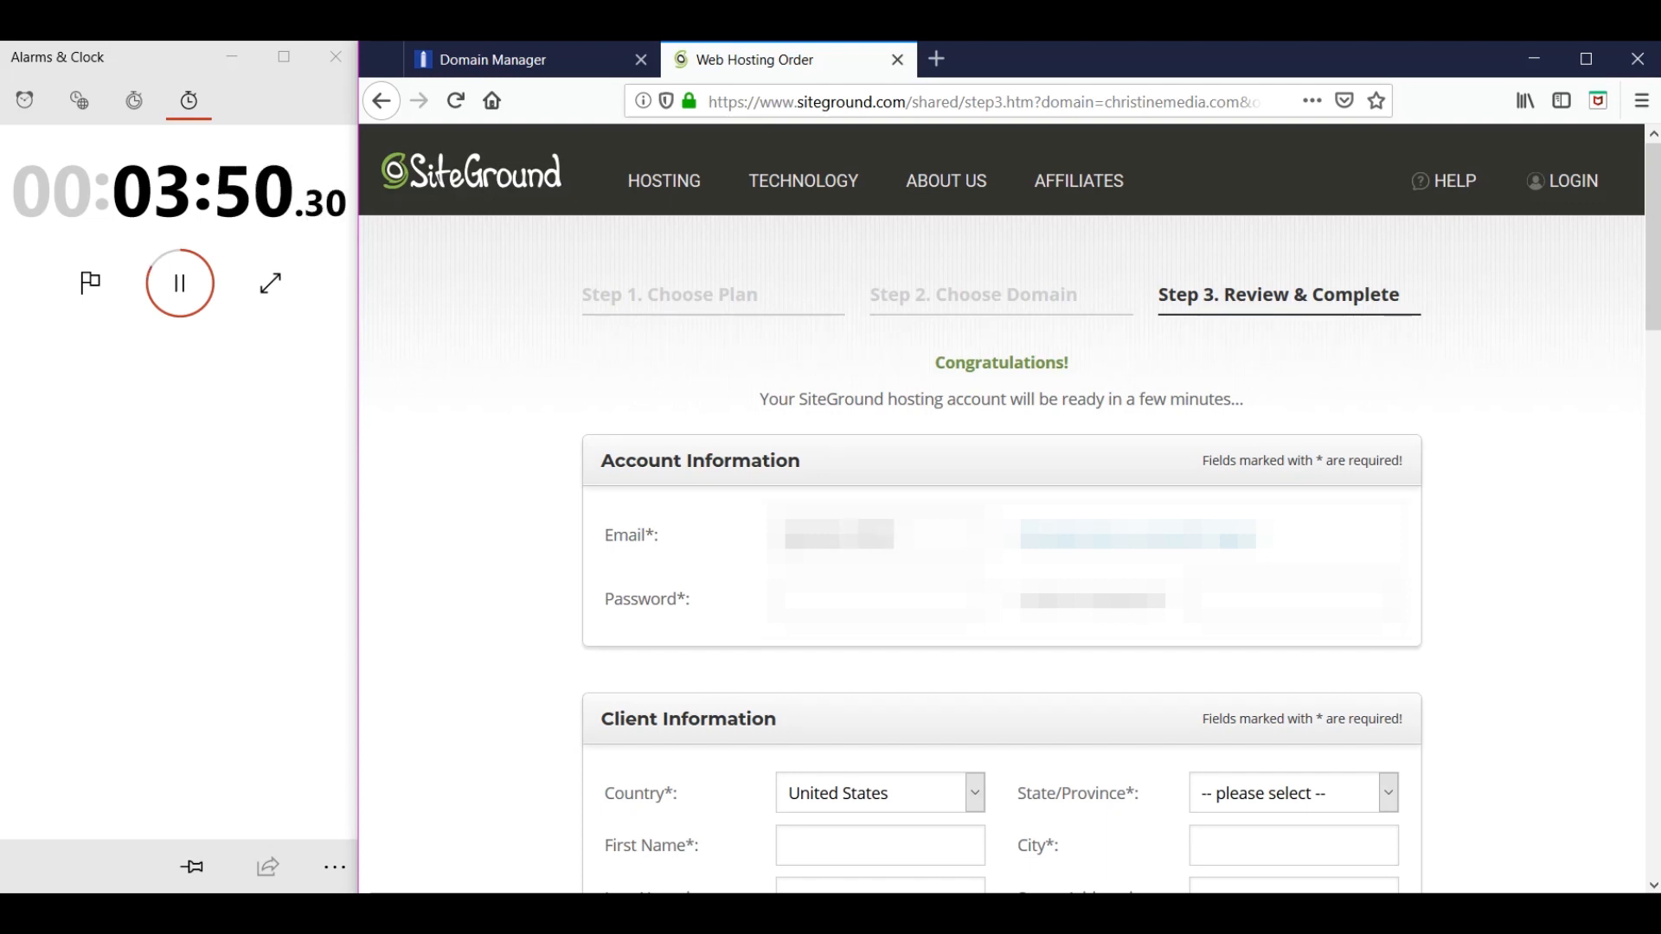
- Complete the account email and password fields of the order form
type(".com")
key("Tab")
key("Tab")
type("••••••••••••••")
- Fill in the client's first name, password confirmation, and address details
key("Tab")
type("••••••••••••••")
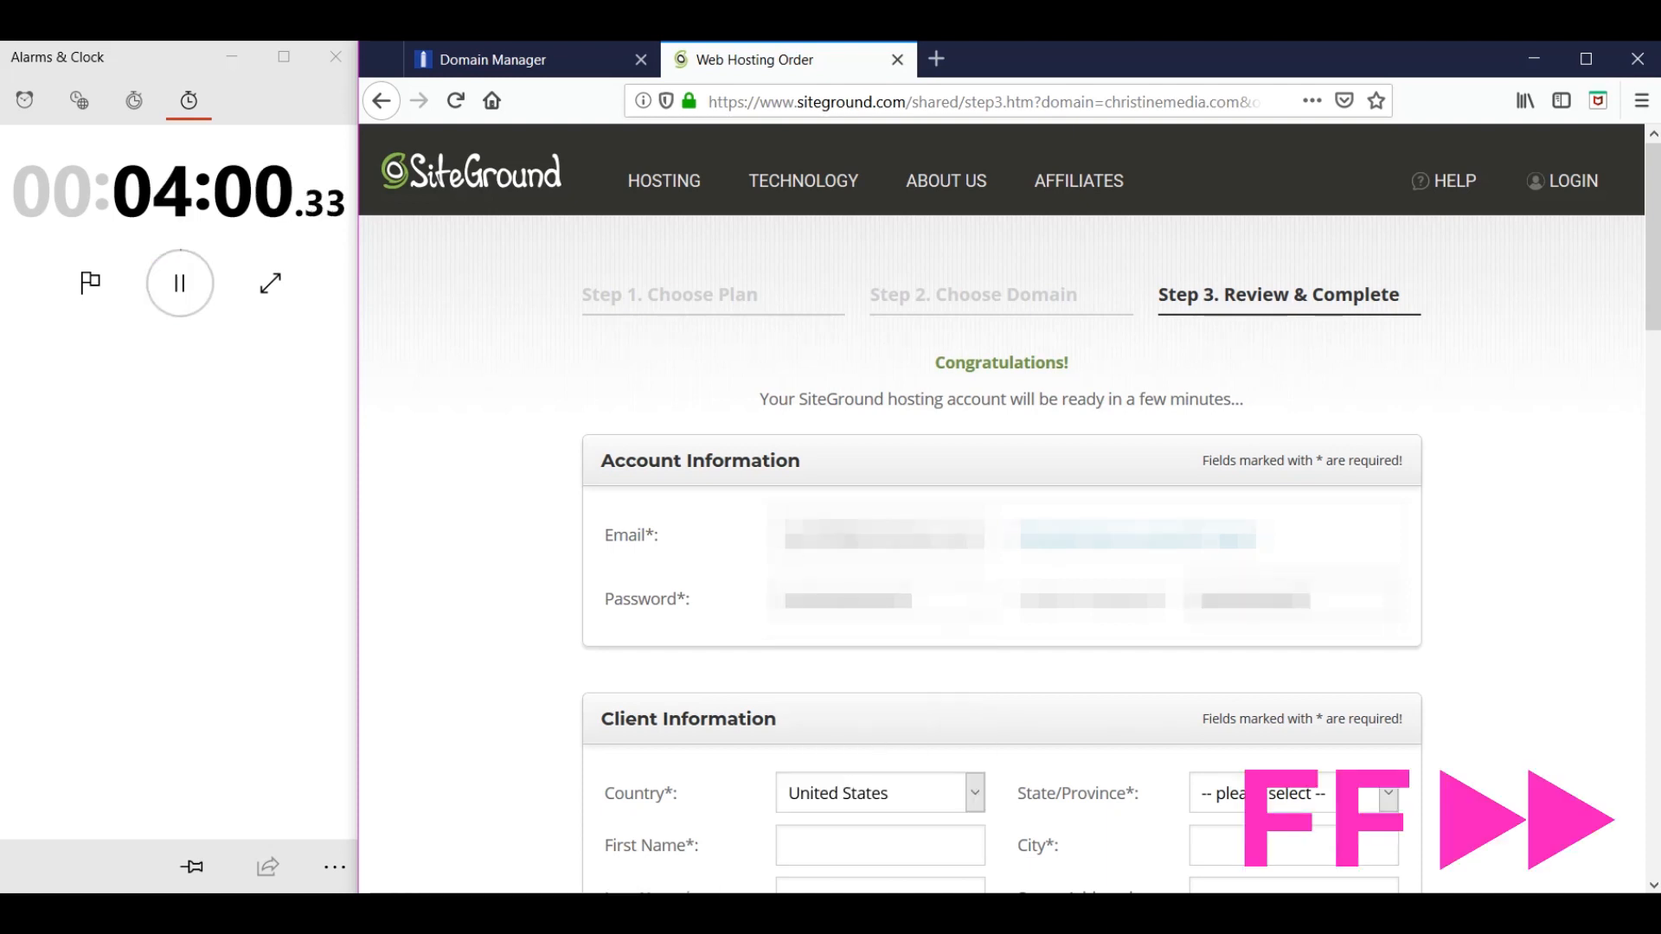
scroll(837, 667, "down", 3)
left_click(886, 615)
type("Christine")
key("Tab")
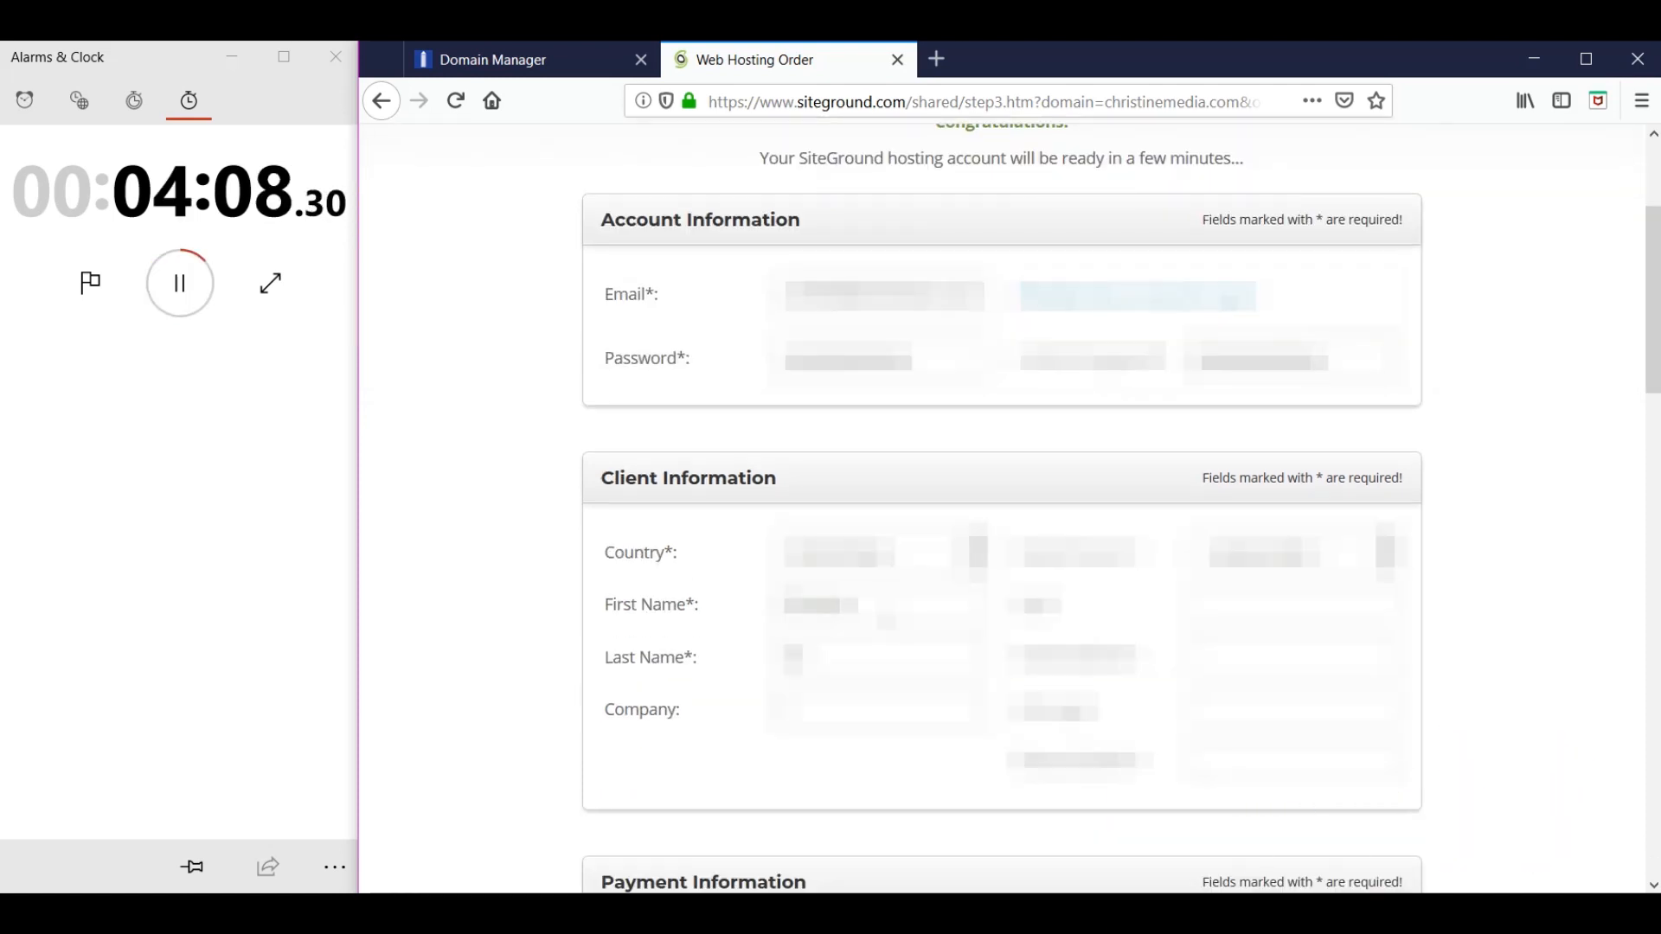
type("•••••••••••••••")
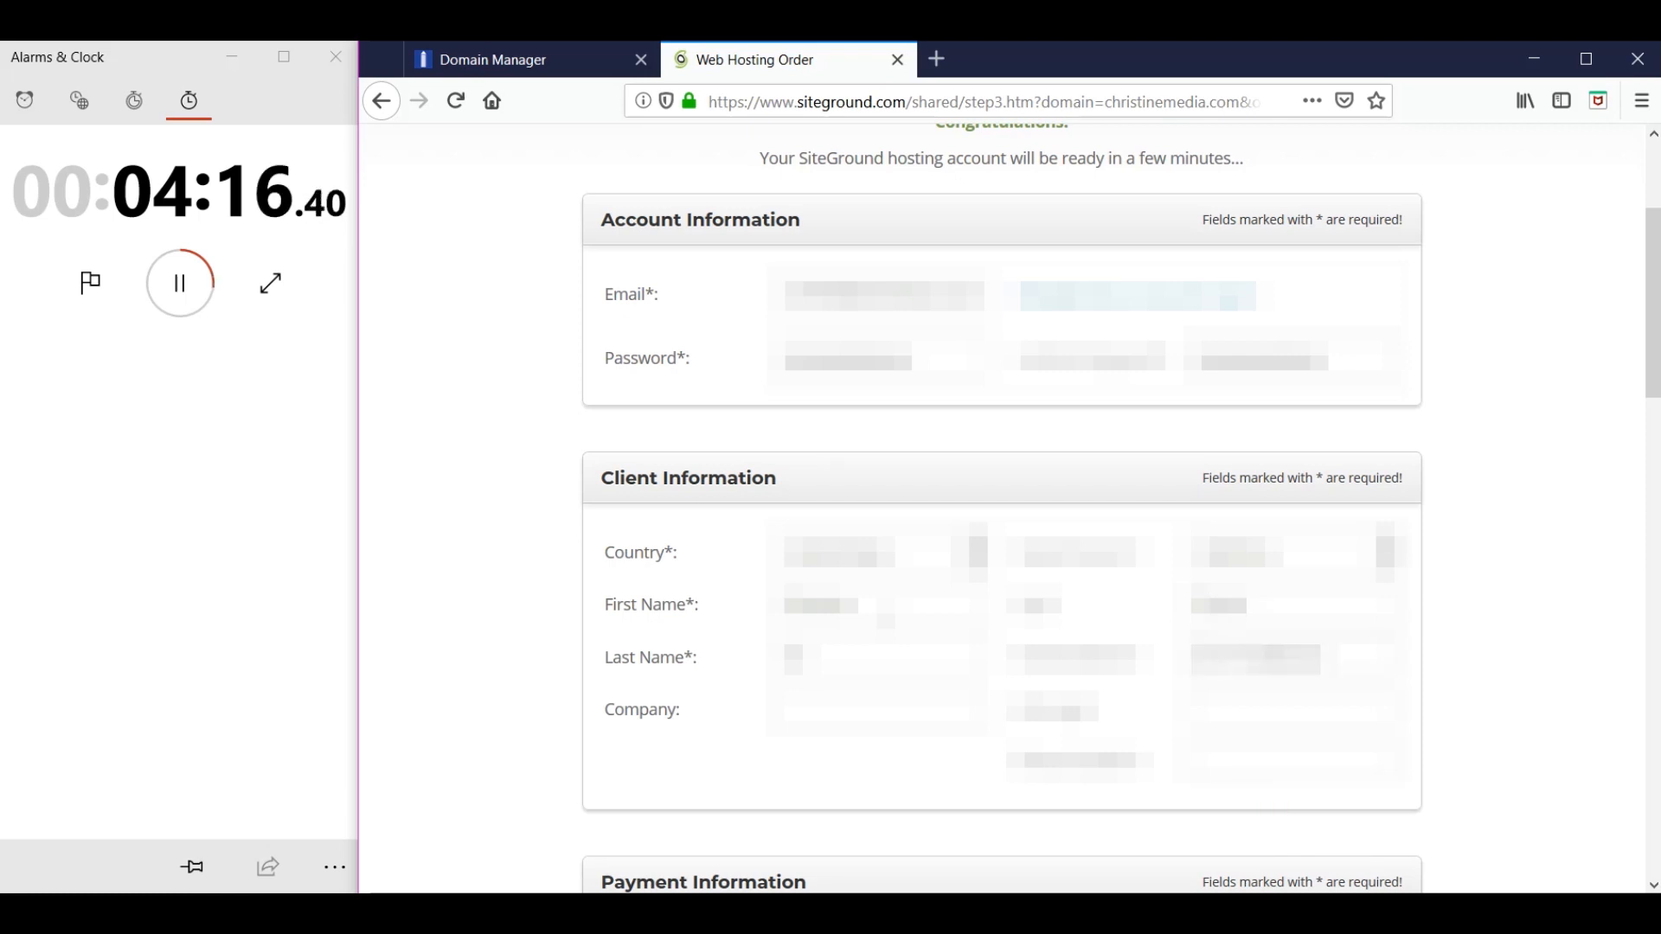
key("Tab")
type("•••••")
key("Tab")
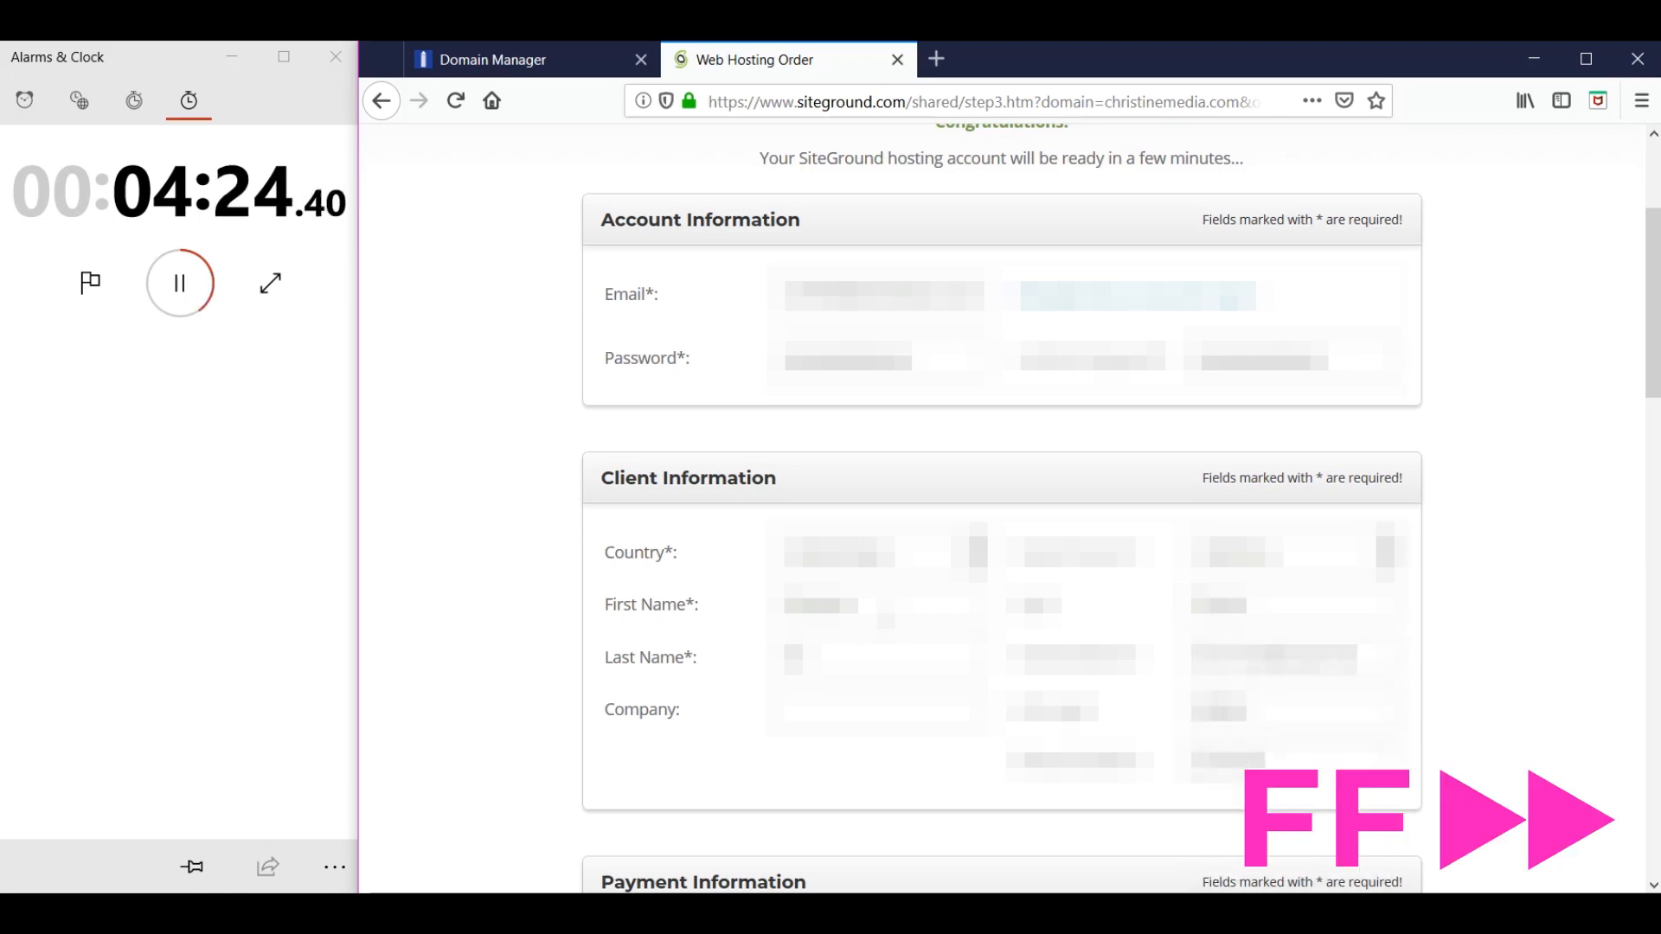
scroll(1026, 612, "down", 5)
- Enter the card number, expiry month 05 and year, and the security code
key("Tab")
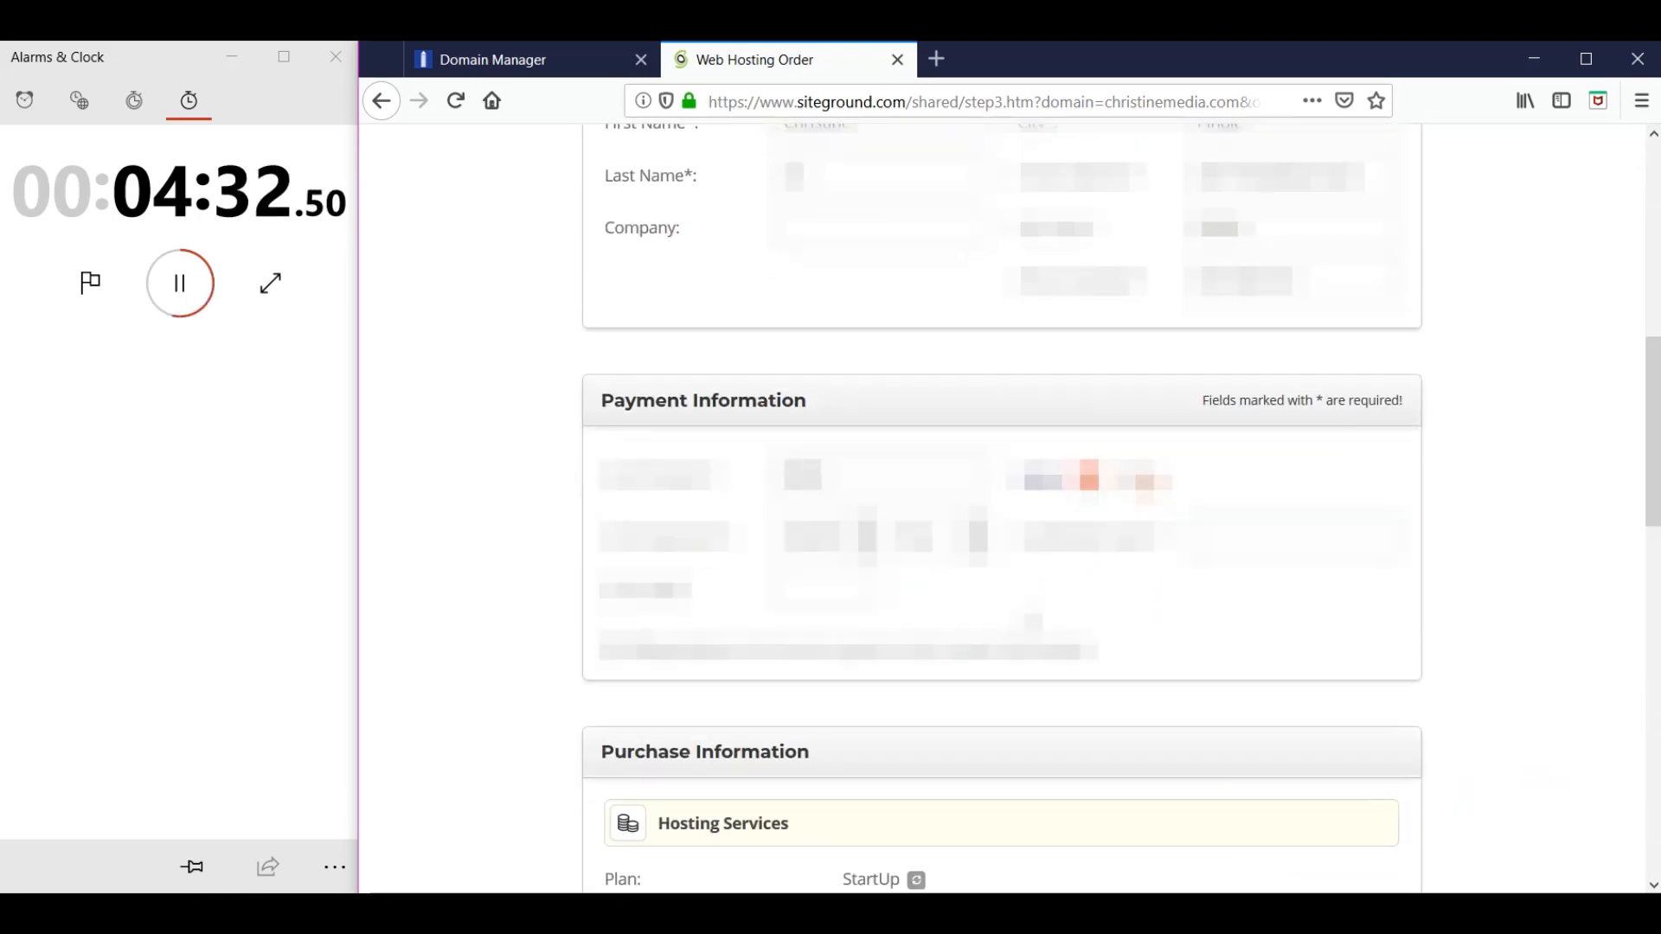
type("•••••••")
left_click(829, 536)
left_click(819, 697)
left_click(939, 536)
left_click(922, 215)
left_click(1254, 537)
type("•••")
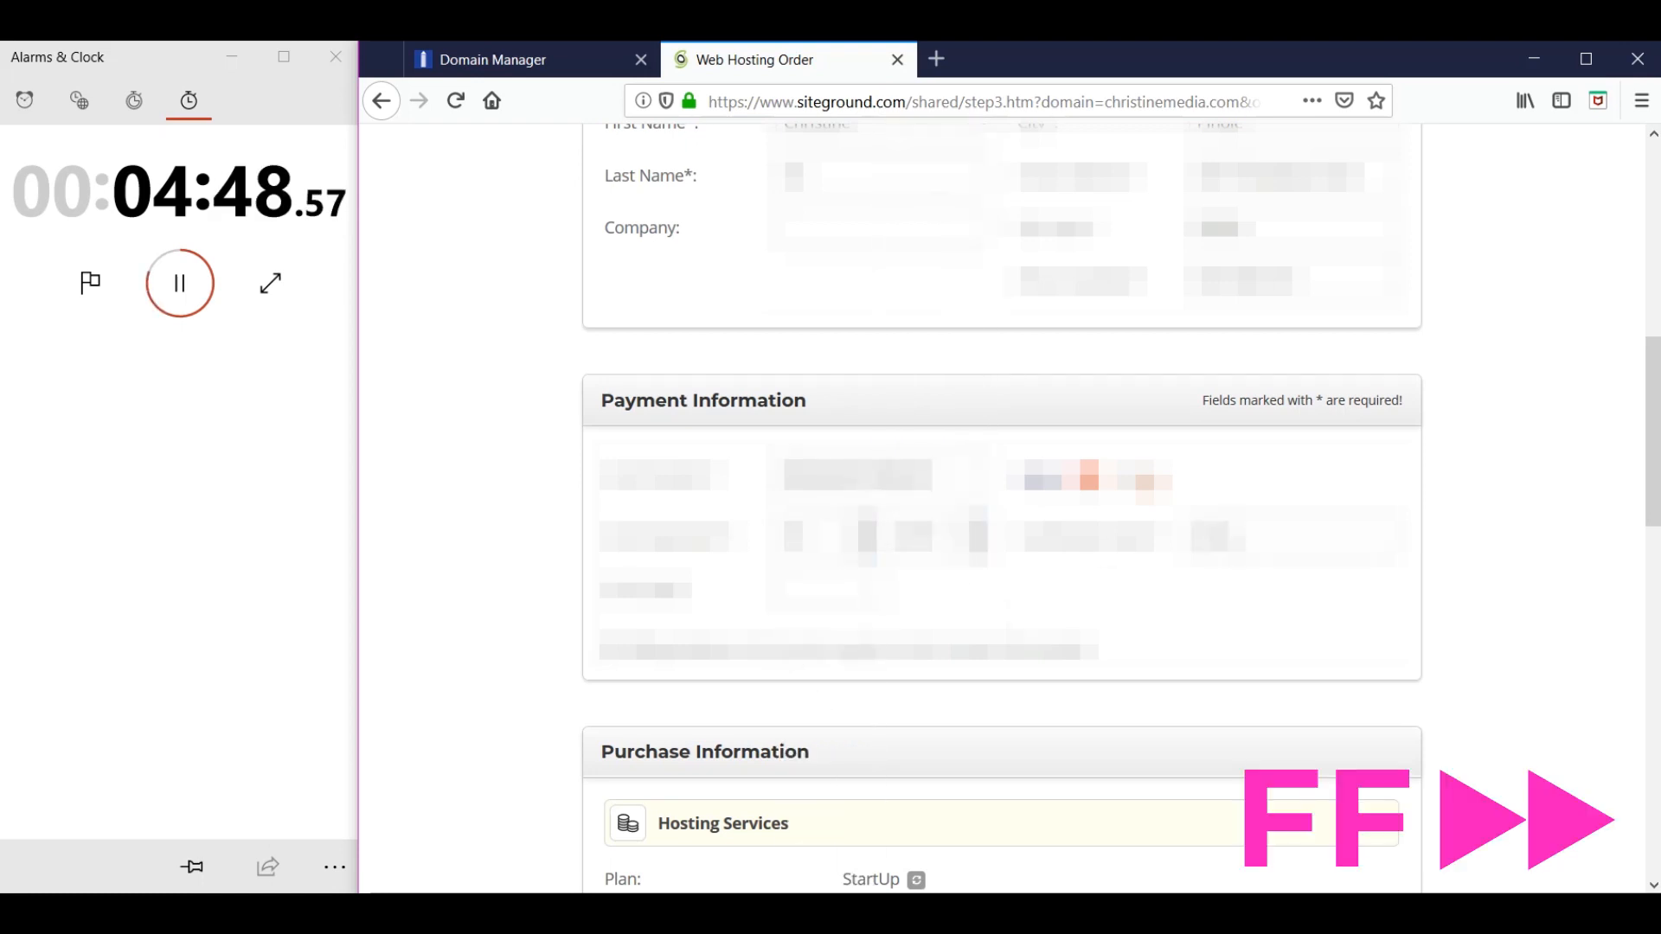
type("•••••••")
scroll(1222, 580, "down", 5)
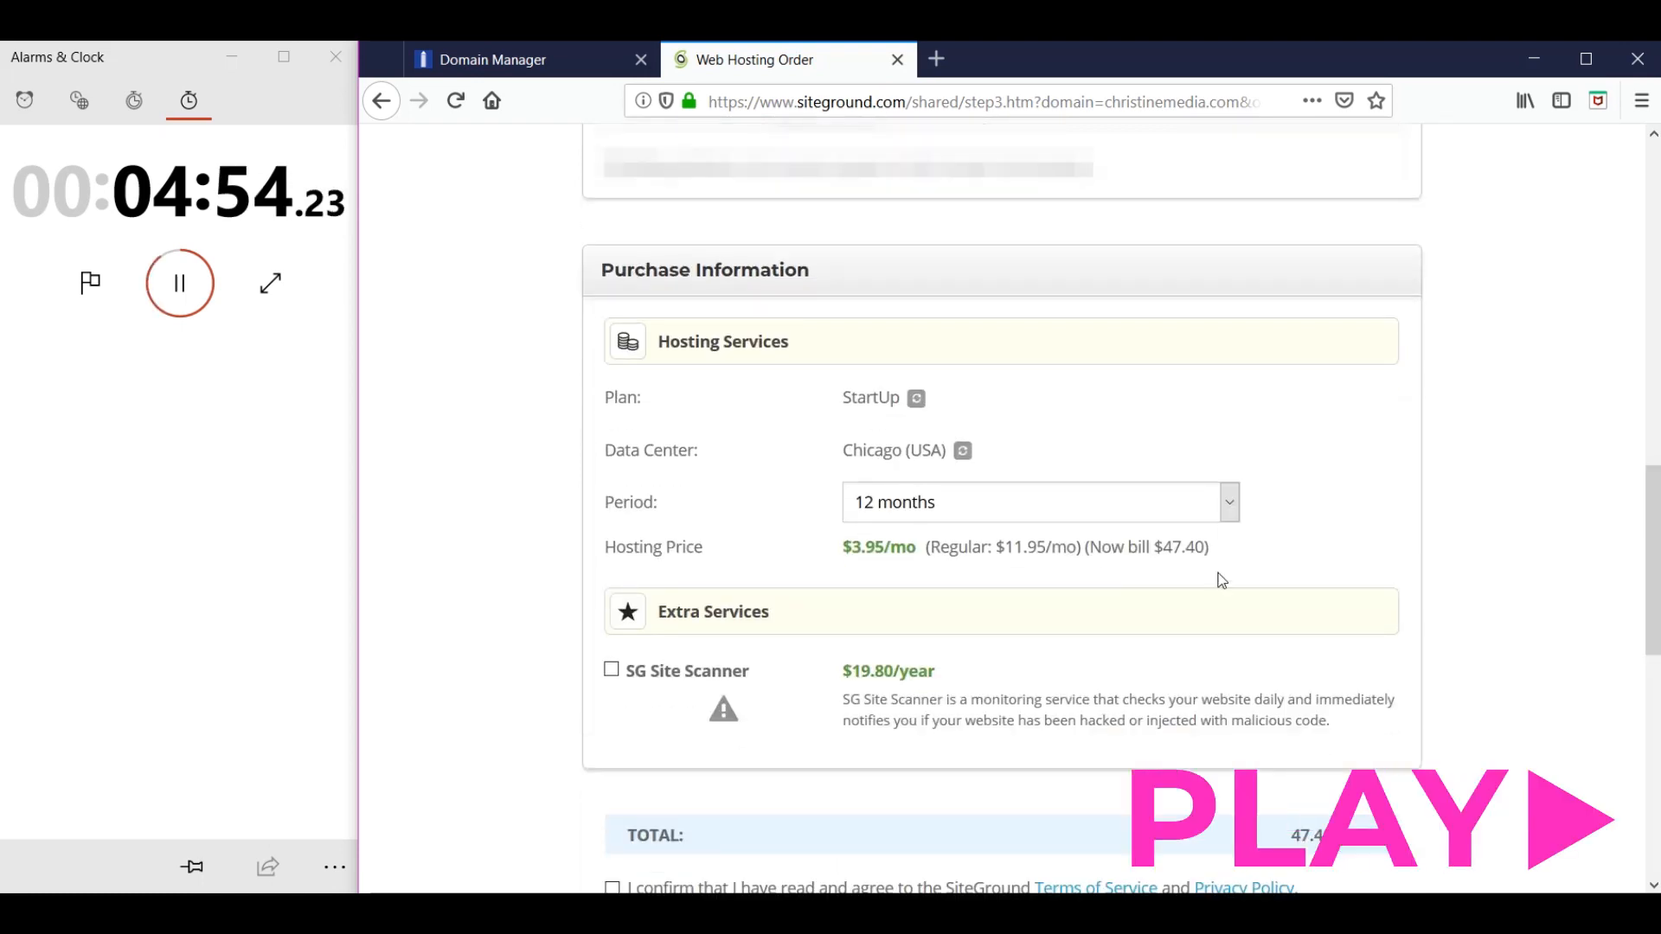
- Set Period to Trial: 1 month, accept the terms, pay, and continue to the Customer area
left_click(1224, 506)
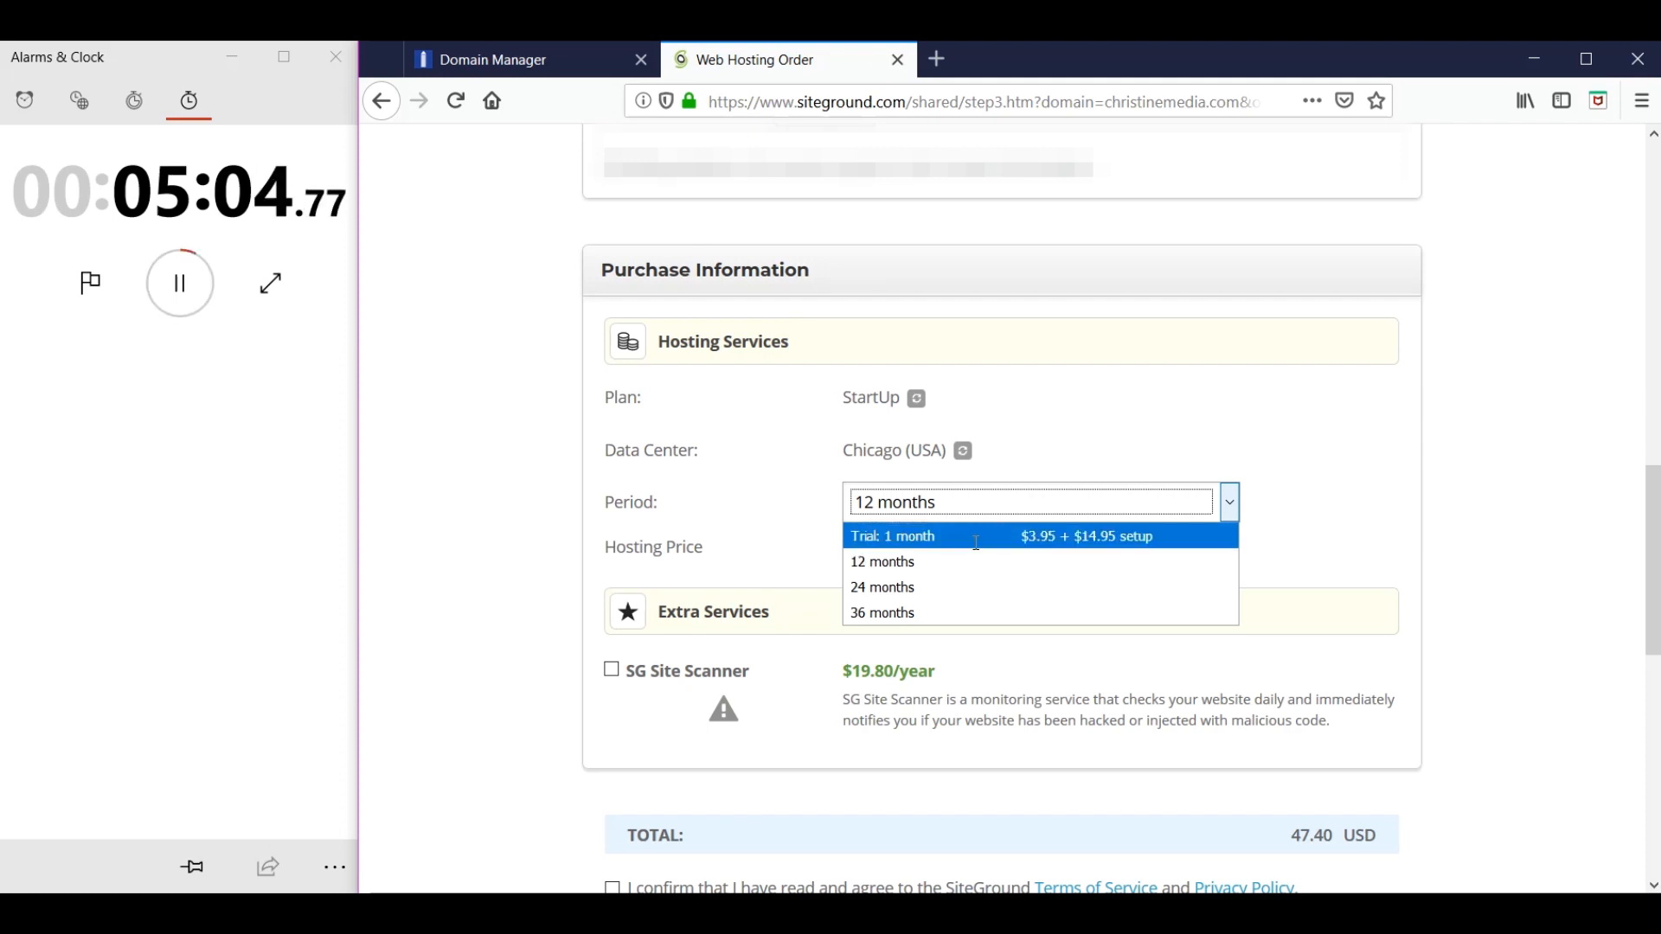
left_click(973, 536)
scroll(1235, 612, "down", 1)
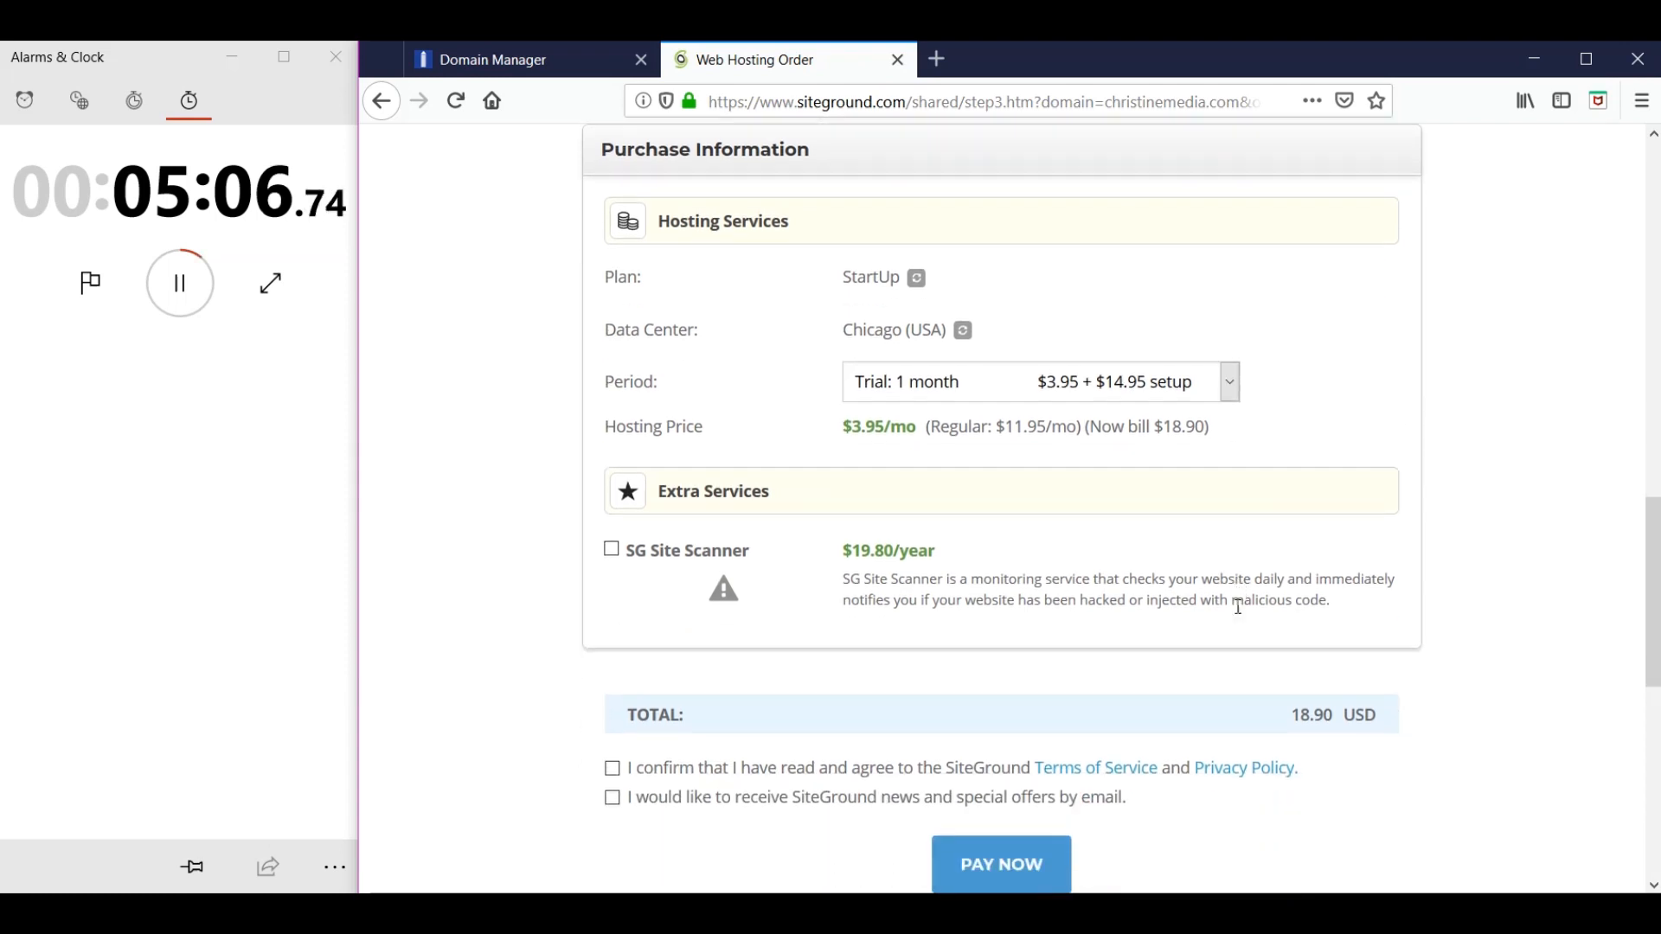
scroll(964, 670, "down", 2)
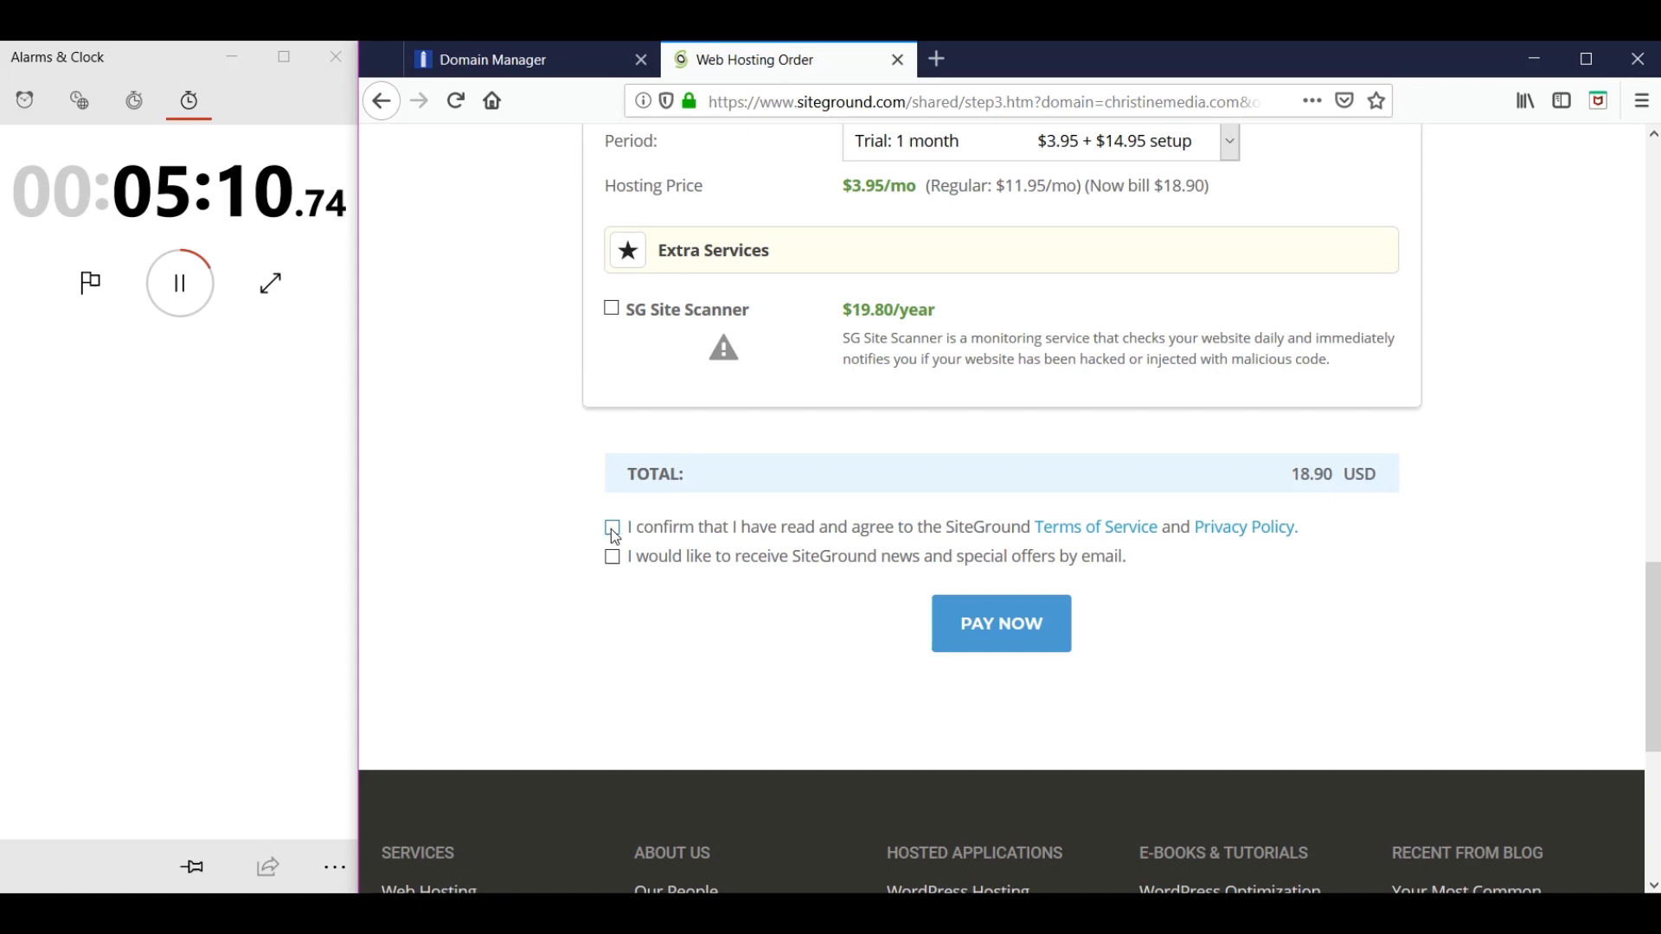
left_click(613, 529)
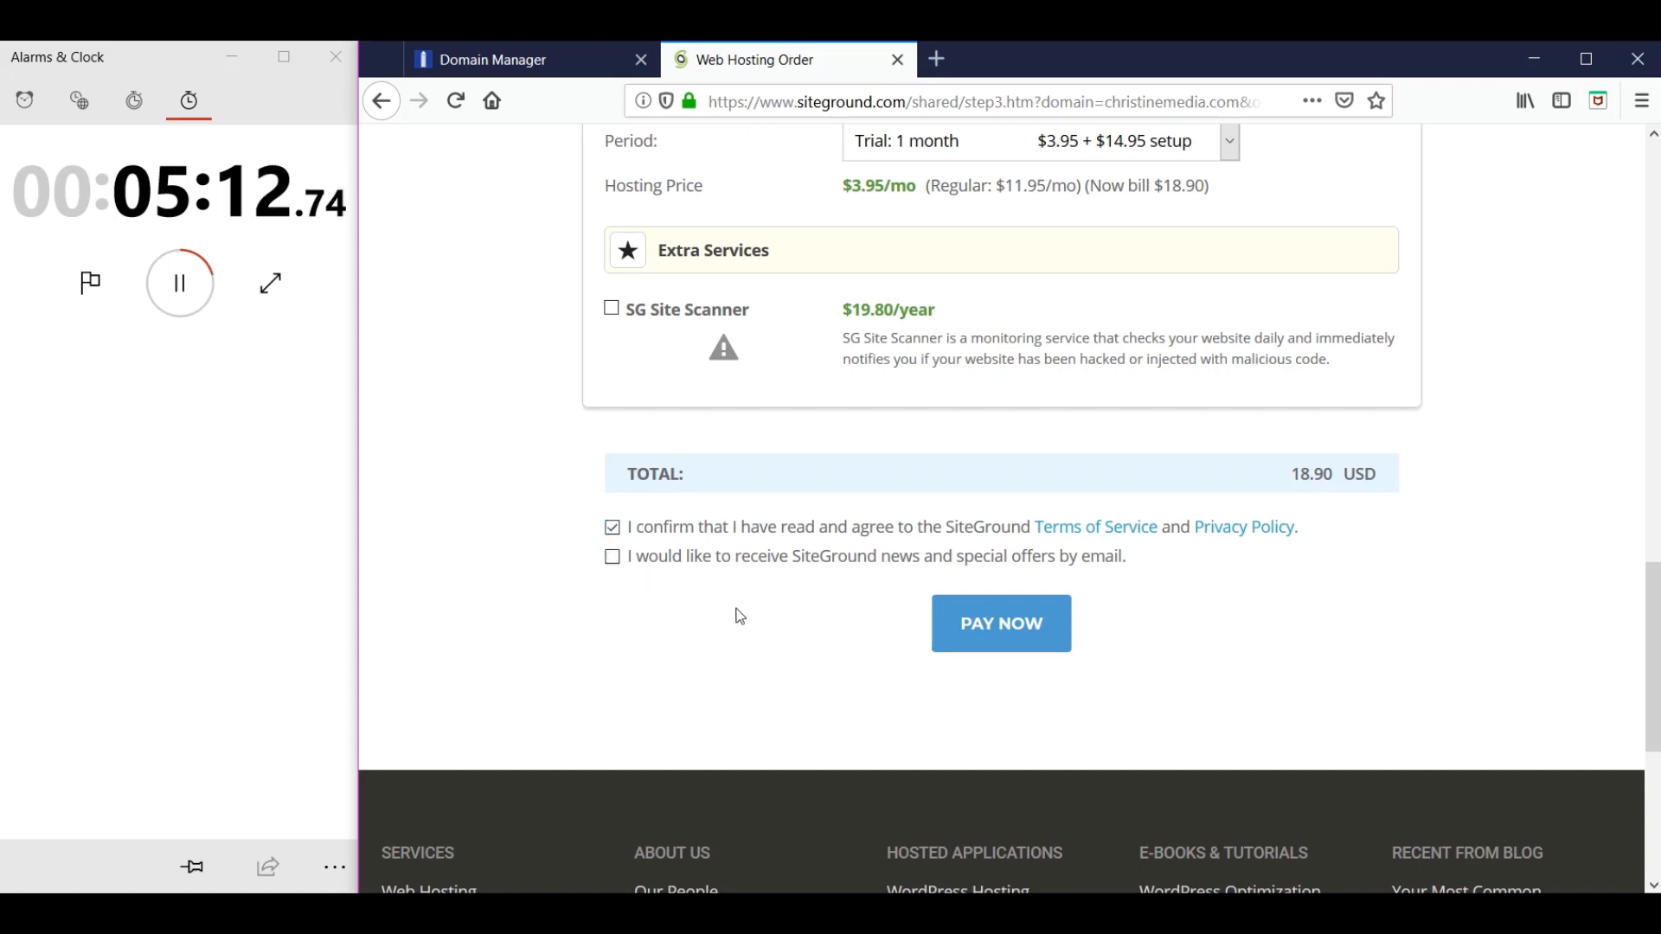
left_click(1010, 623)
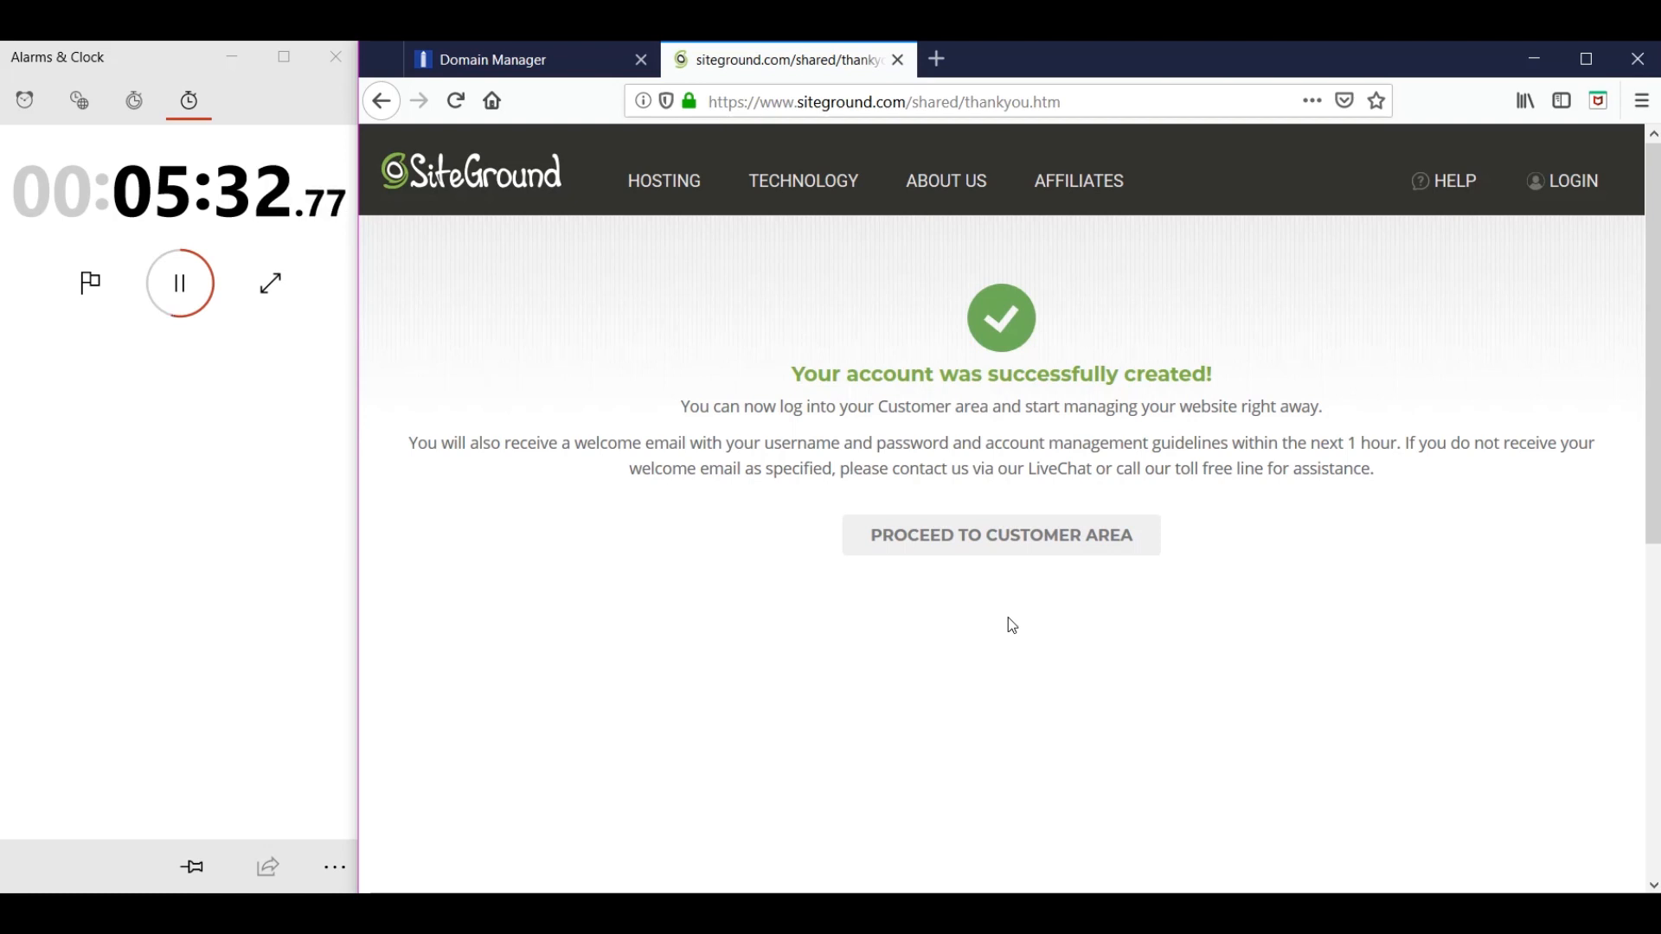
left_click(996, 550)
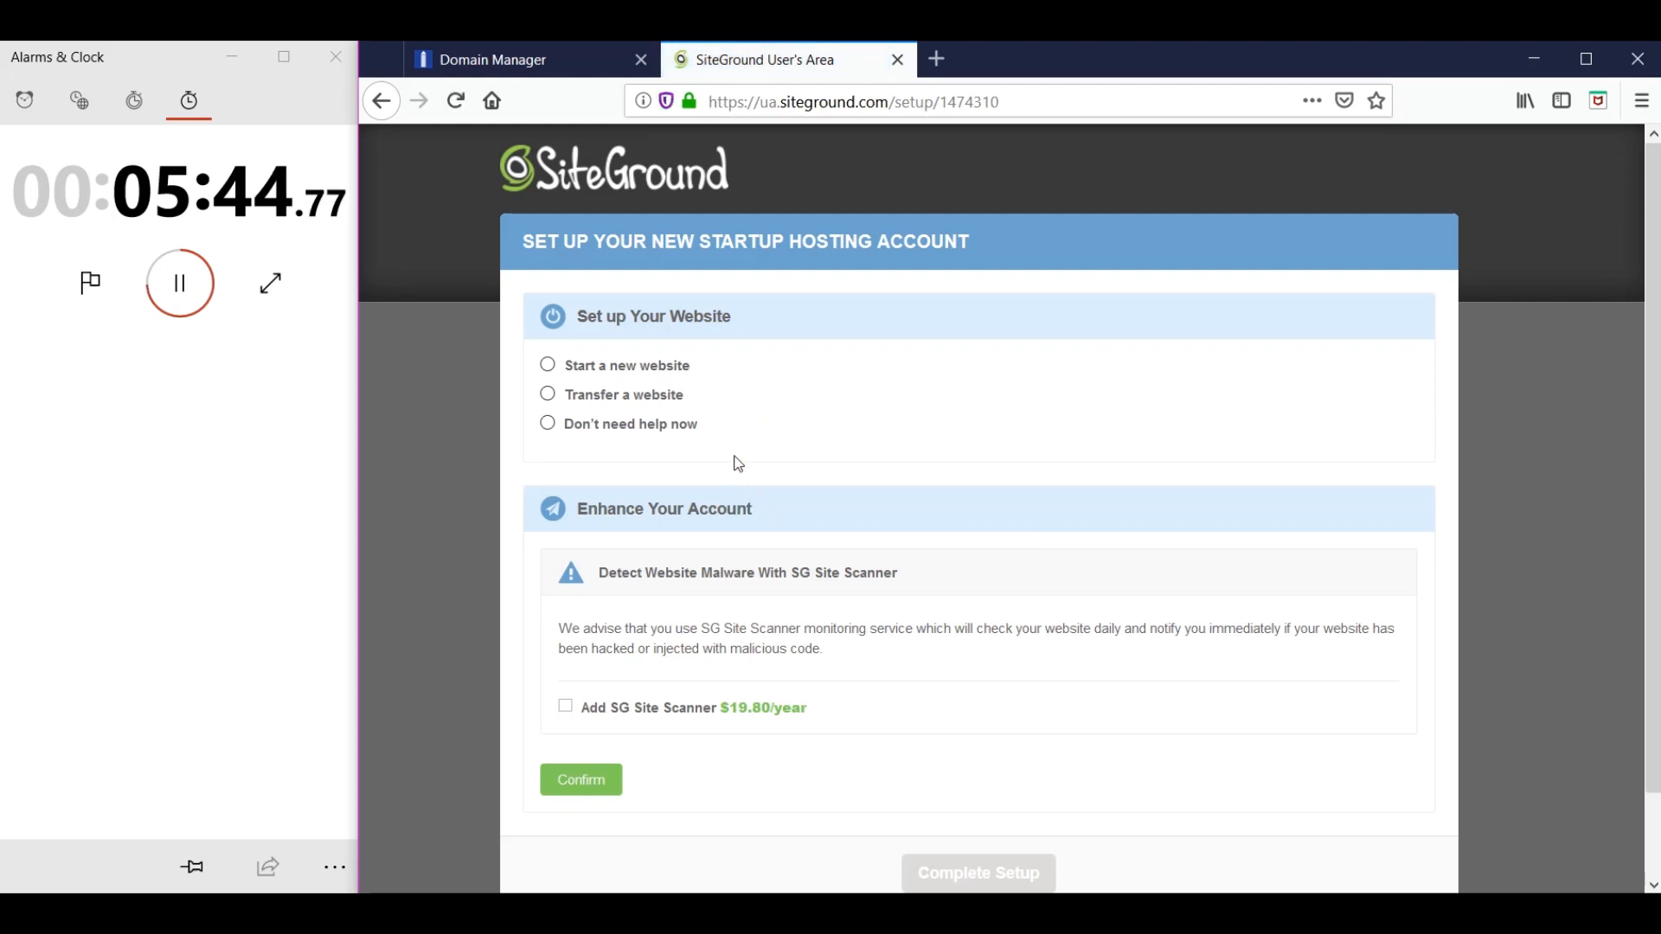
- Choose to start a new website with WordPress as the software
left_click(549, 365)
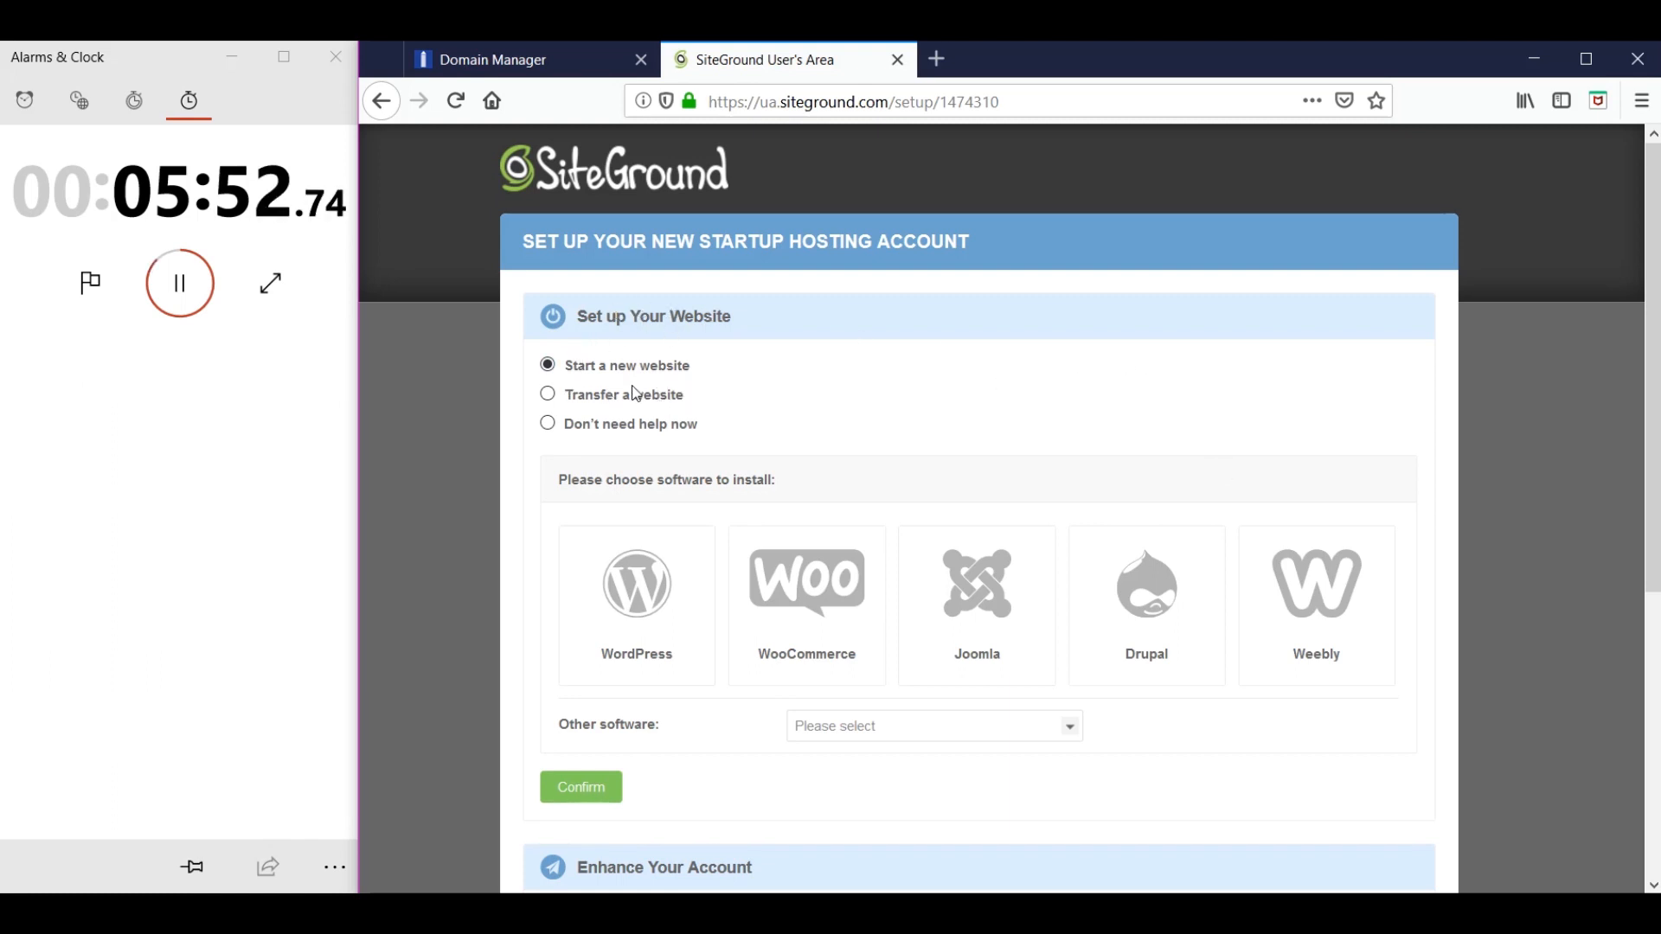
scroll(827, 383, "down", 2)
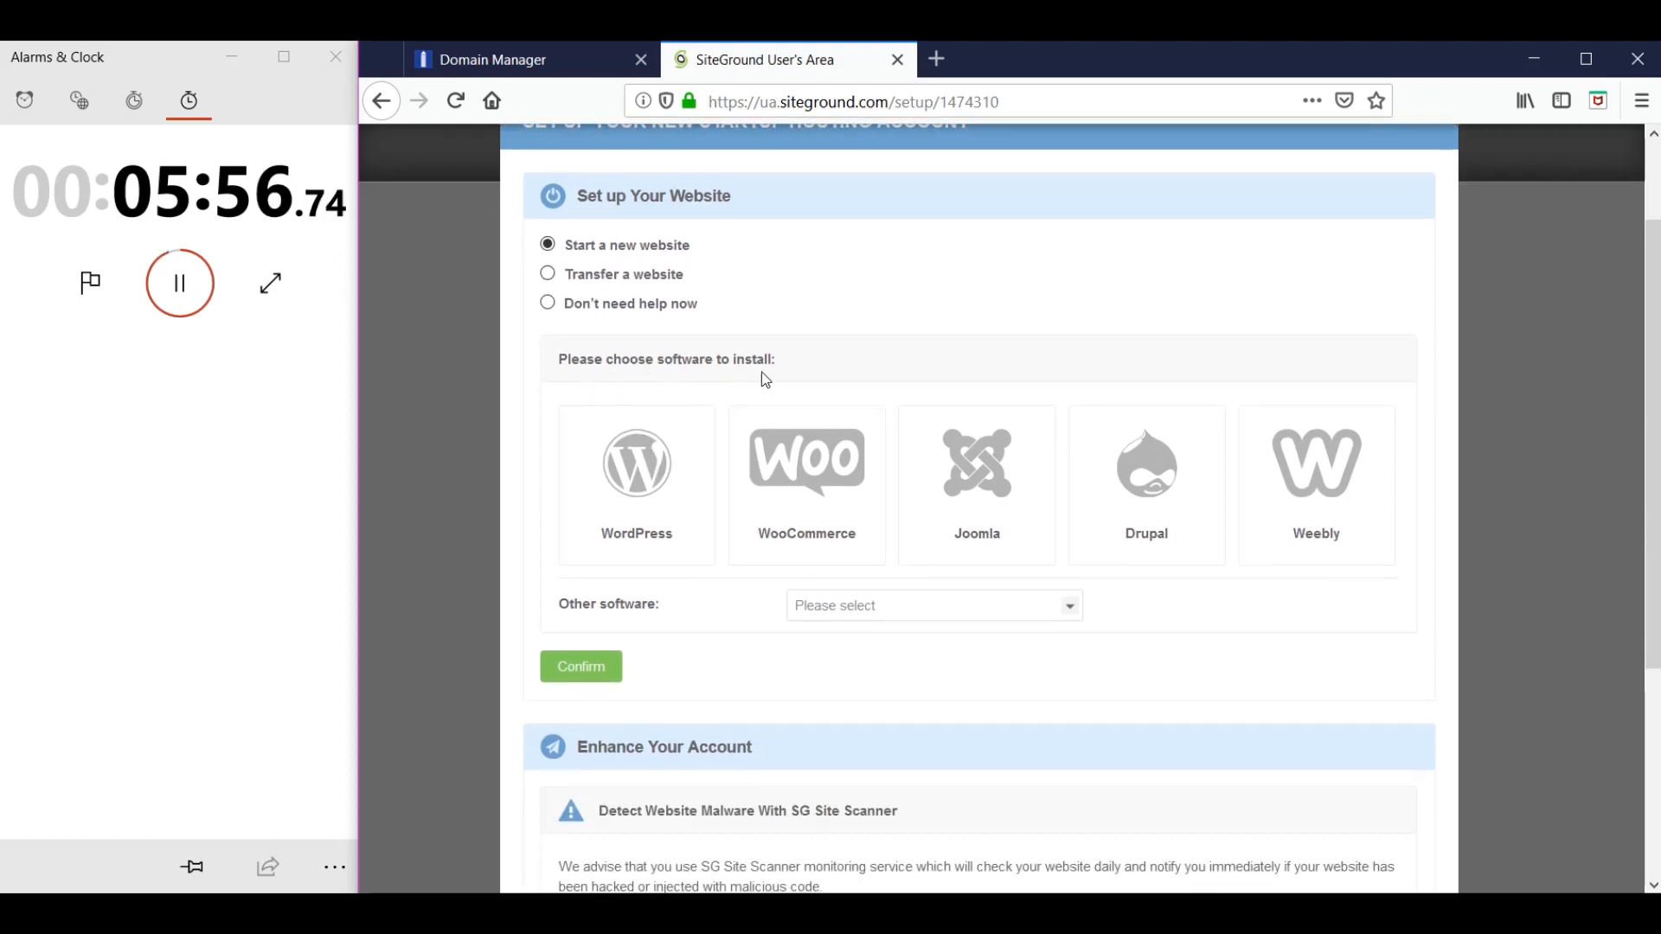
left_click(628, 518)
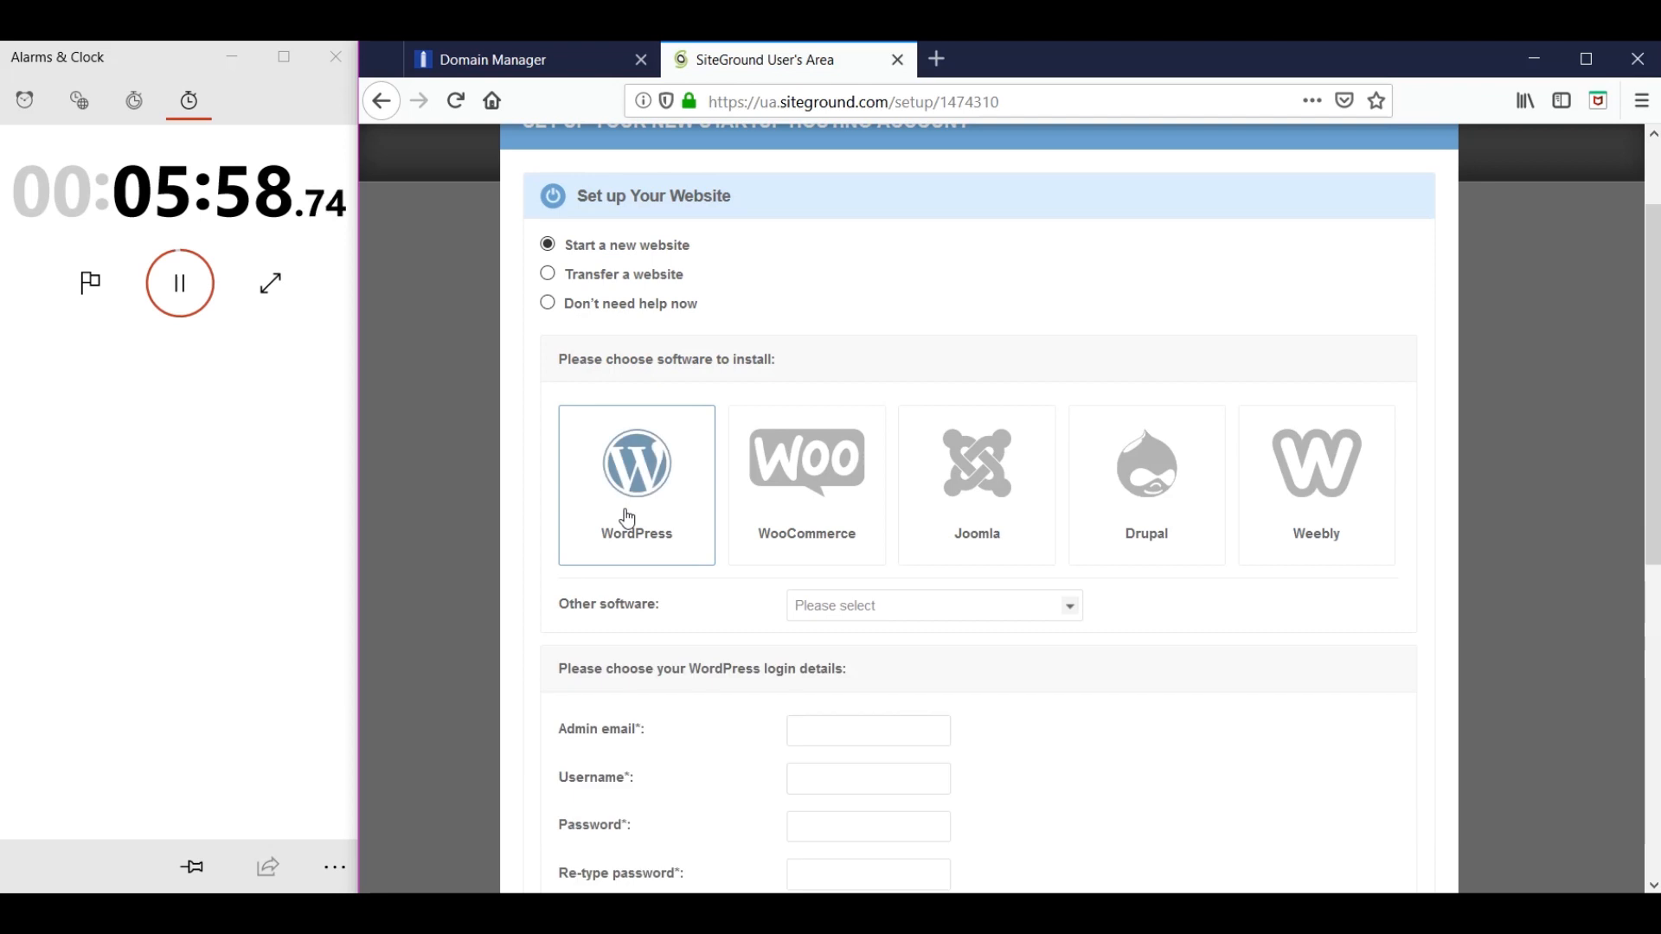
- Fill in the WordPress admin email, username, and a strong password entered twice
scroll(1245, 619, "down", 3)
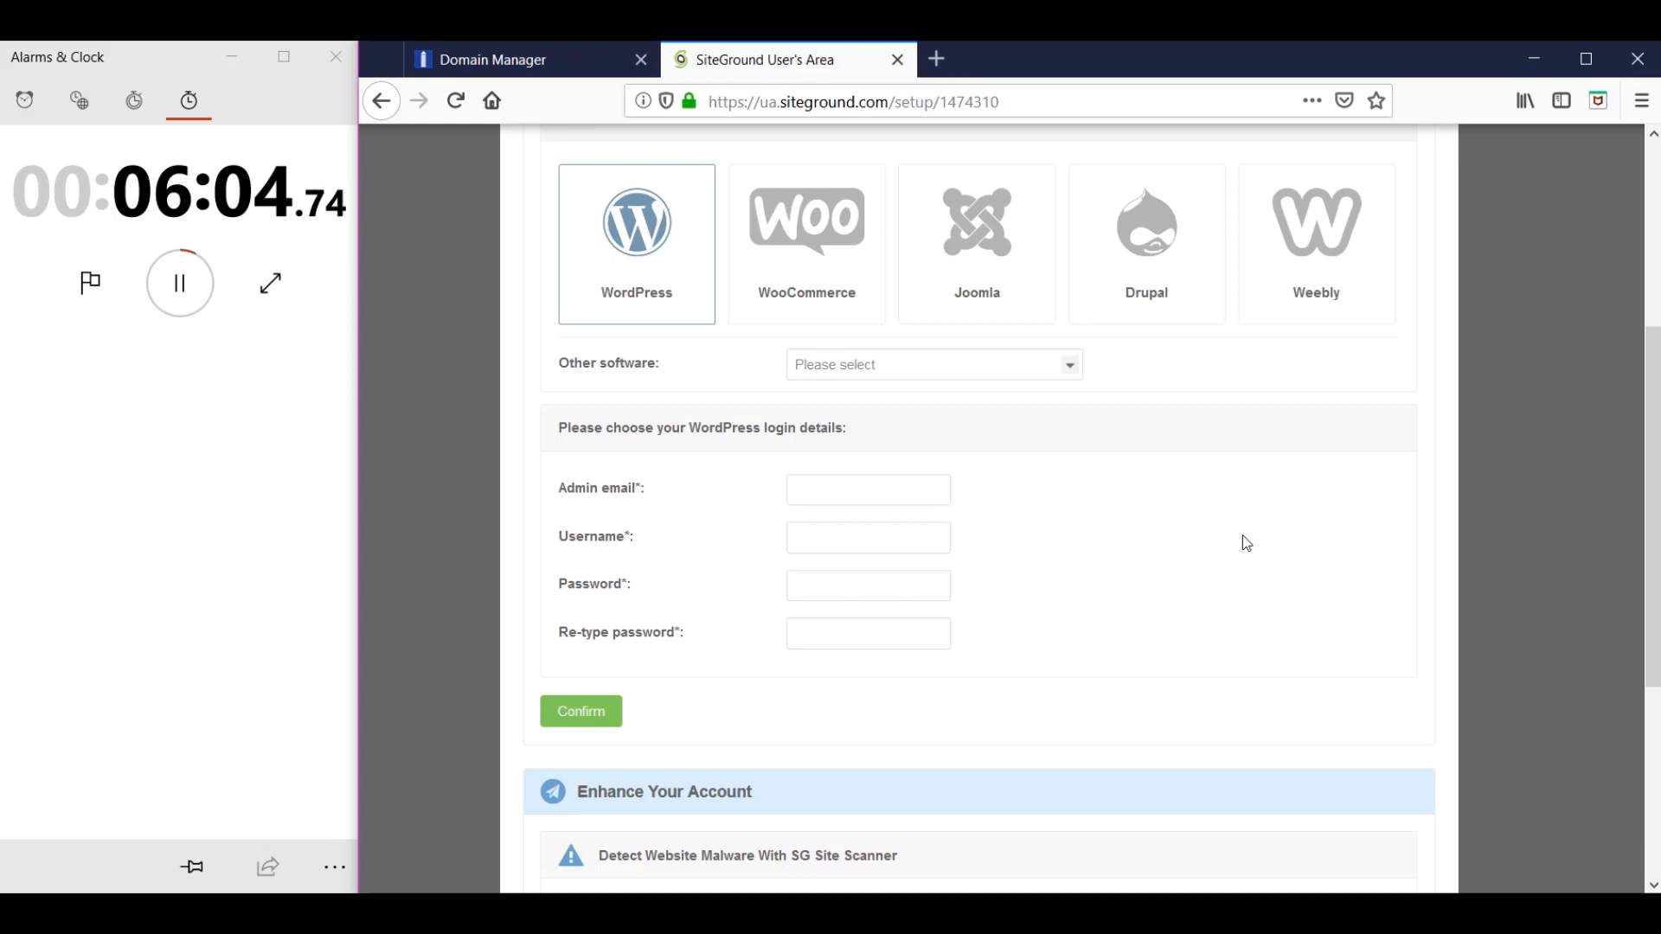
type("...")
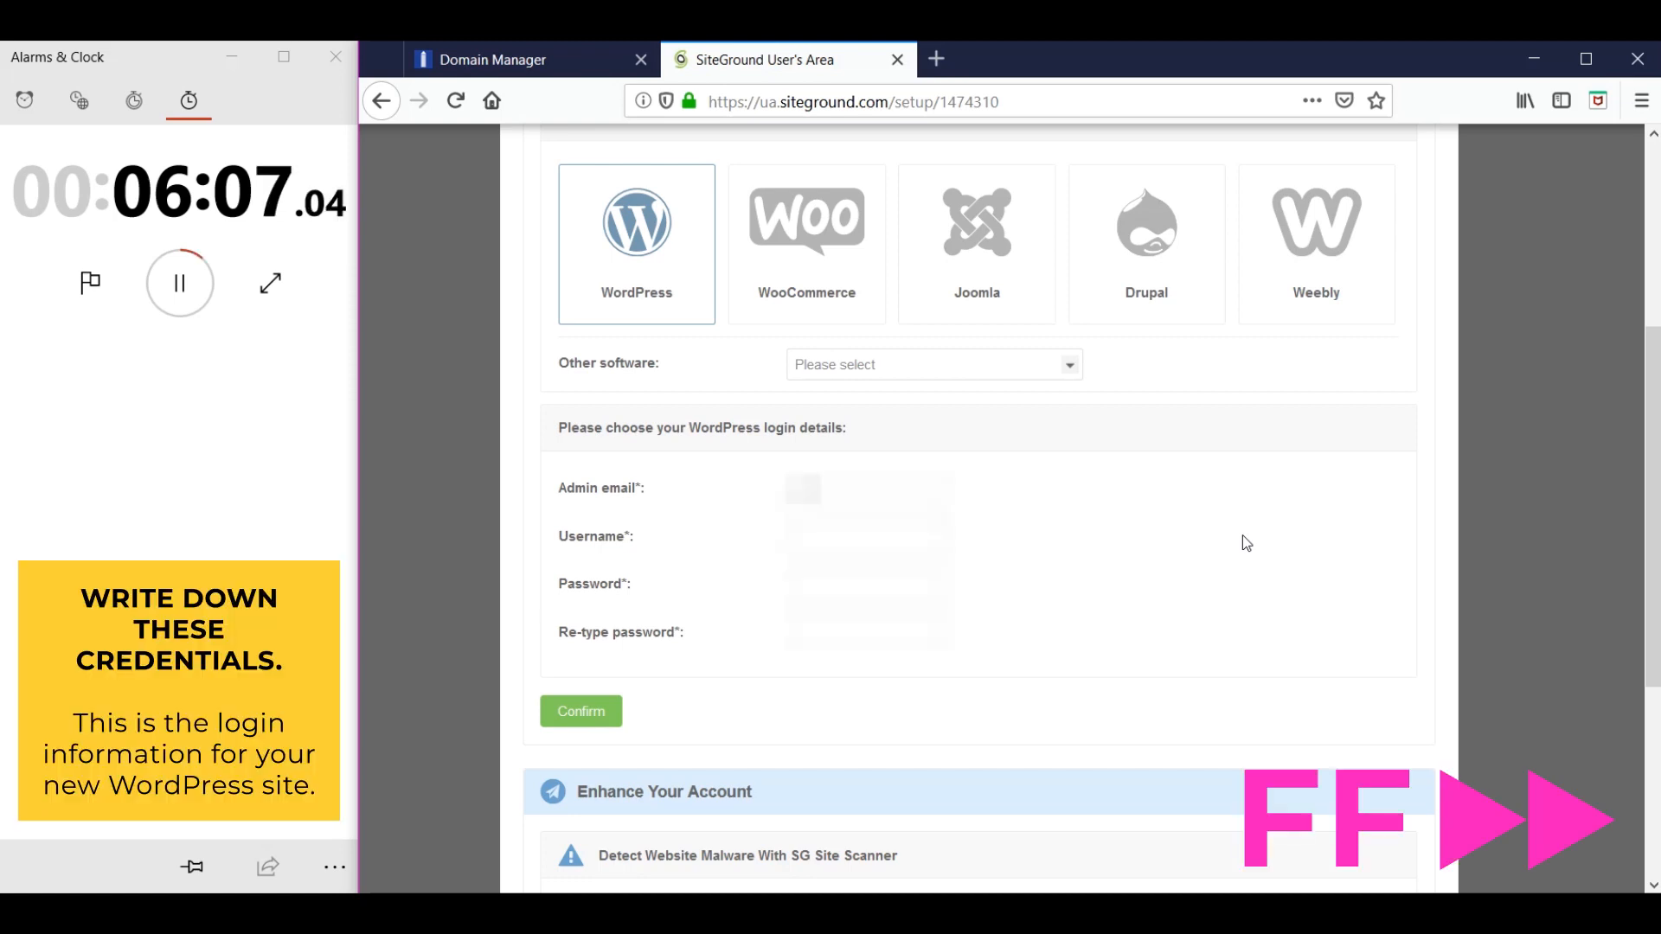
type("...")
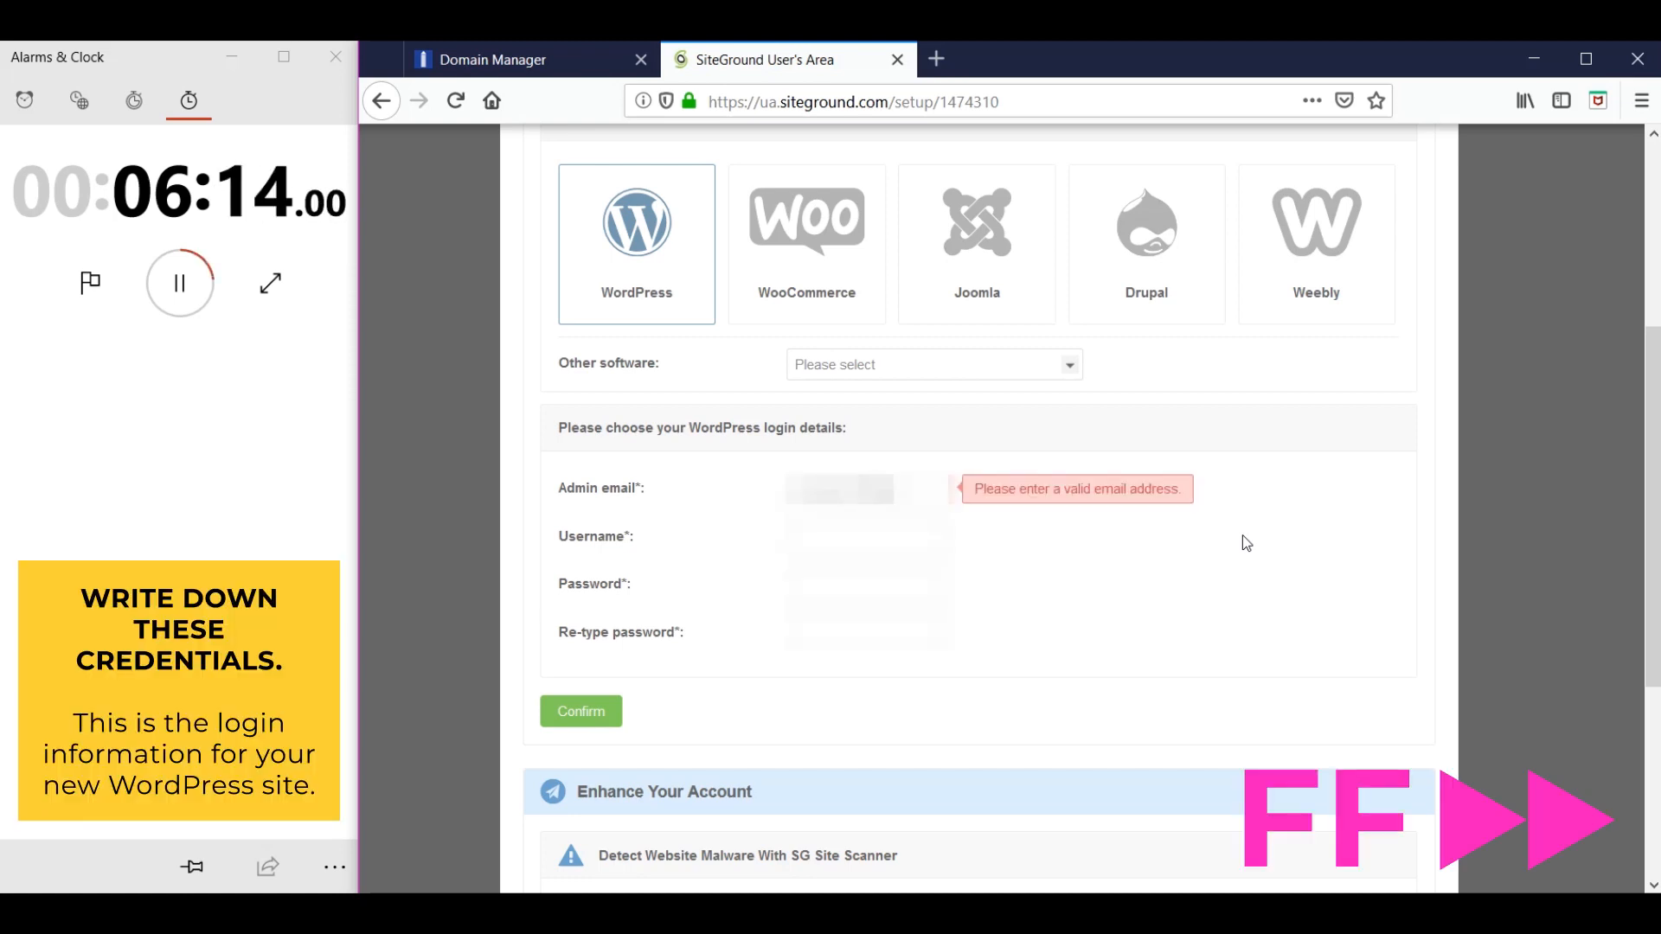
type("...")
key("Tab")
type("......")
key("Tab")
type("...")
scroll(1175, 648, "down", 5)
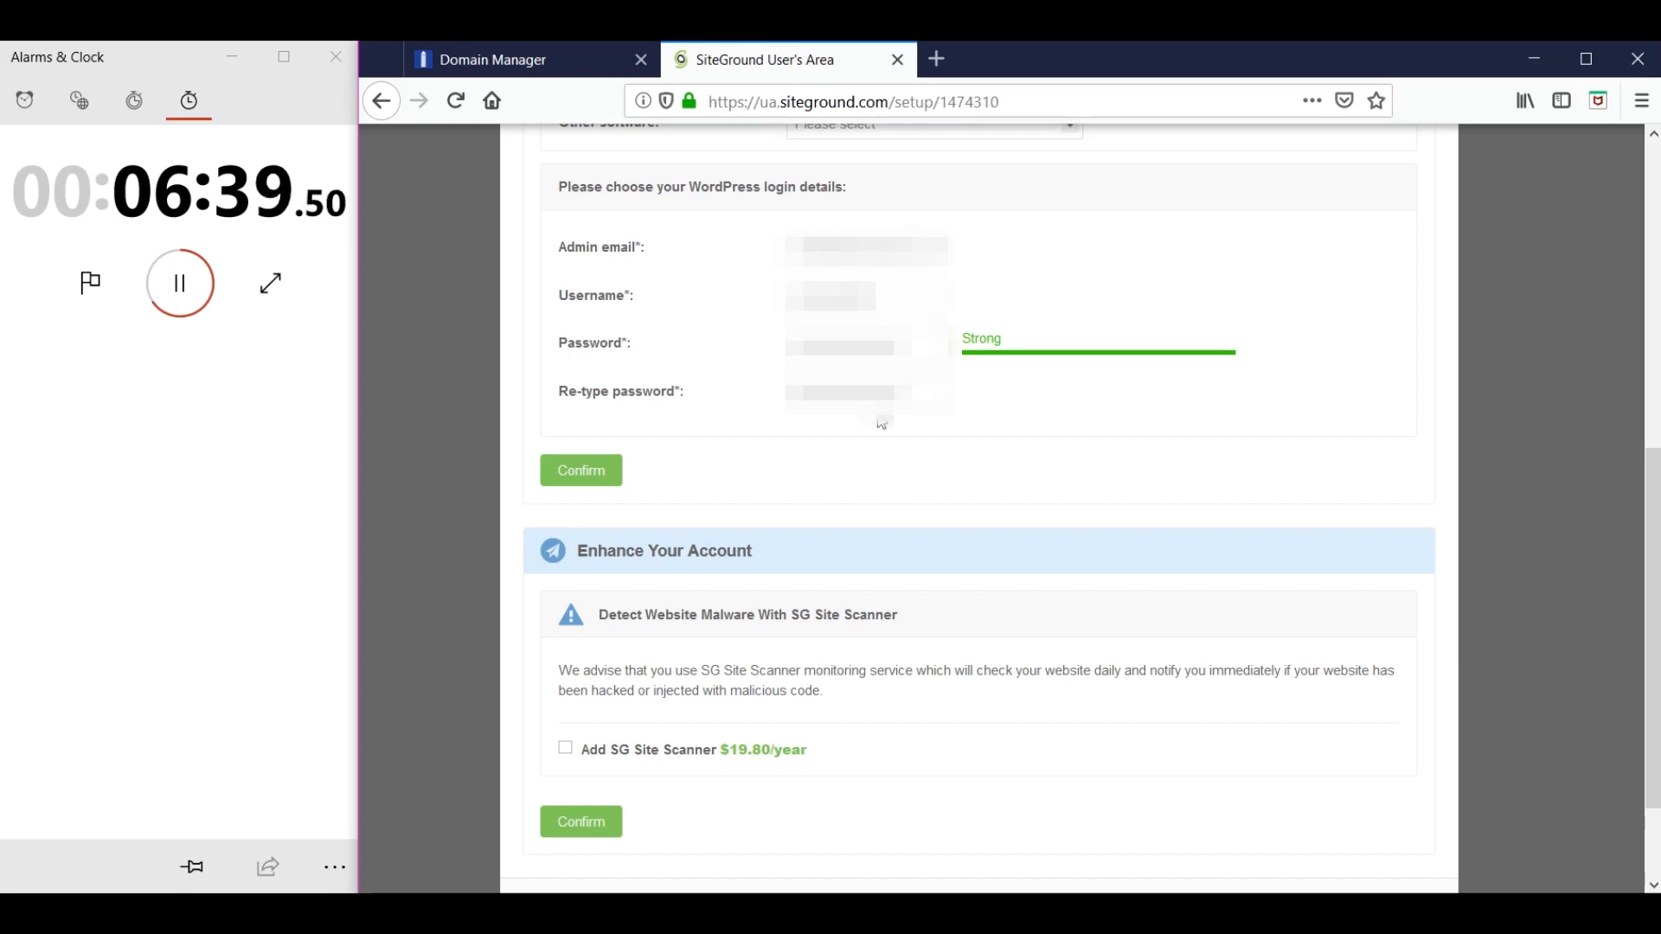
- Confirm the WordPress details, skip the add-ons, accept the terms, and complete the account setup
left_click(582, 475)
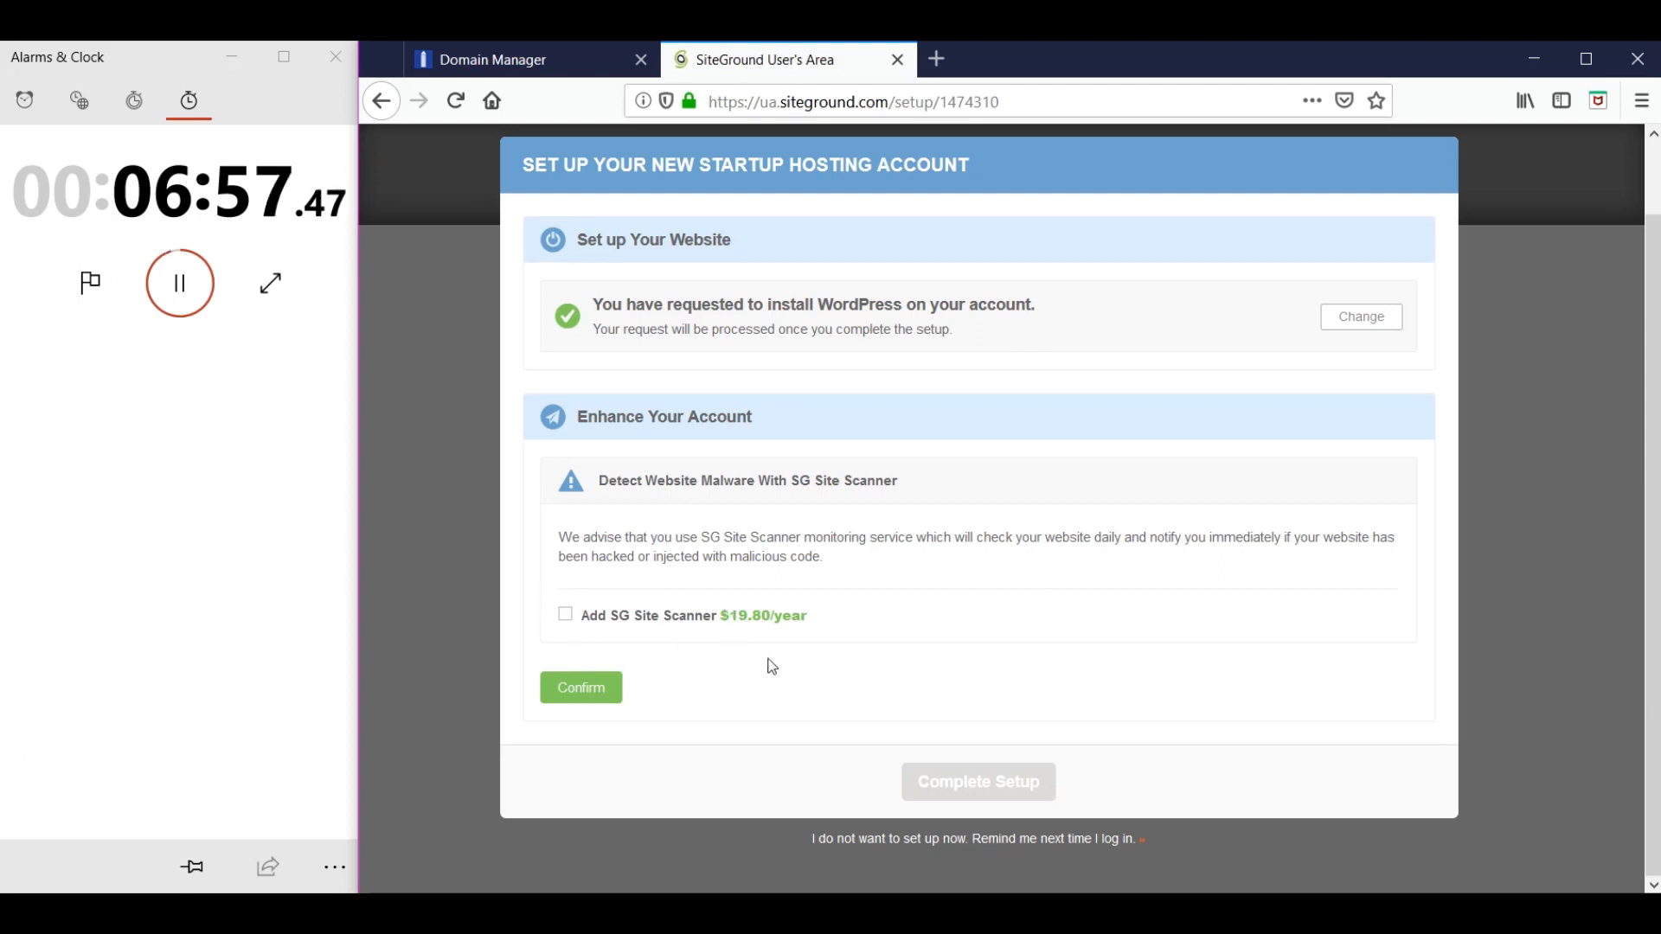
left_click(602, 698)
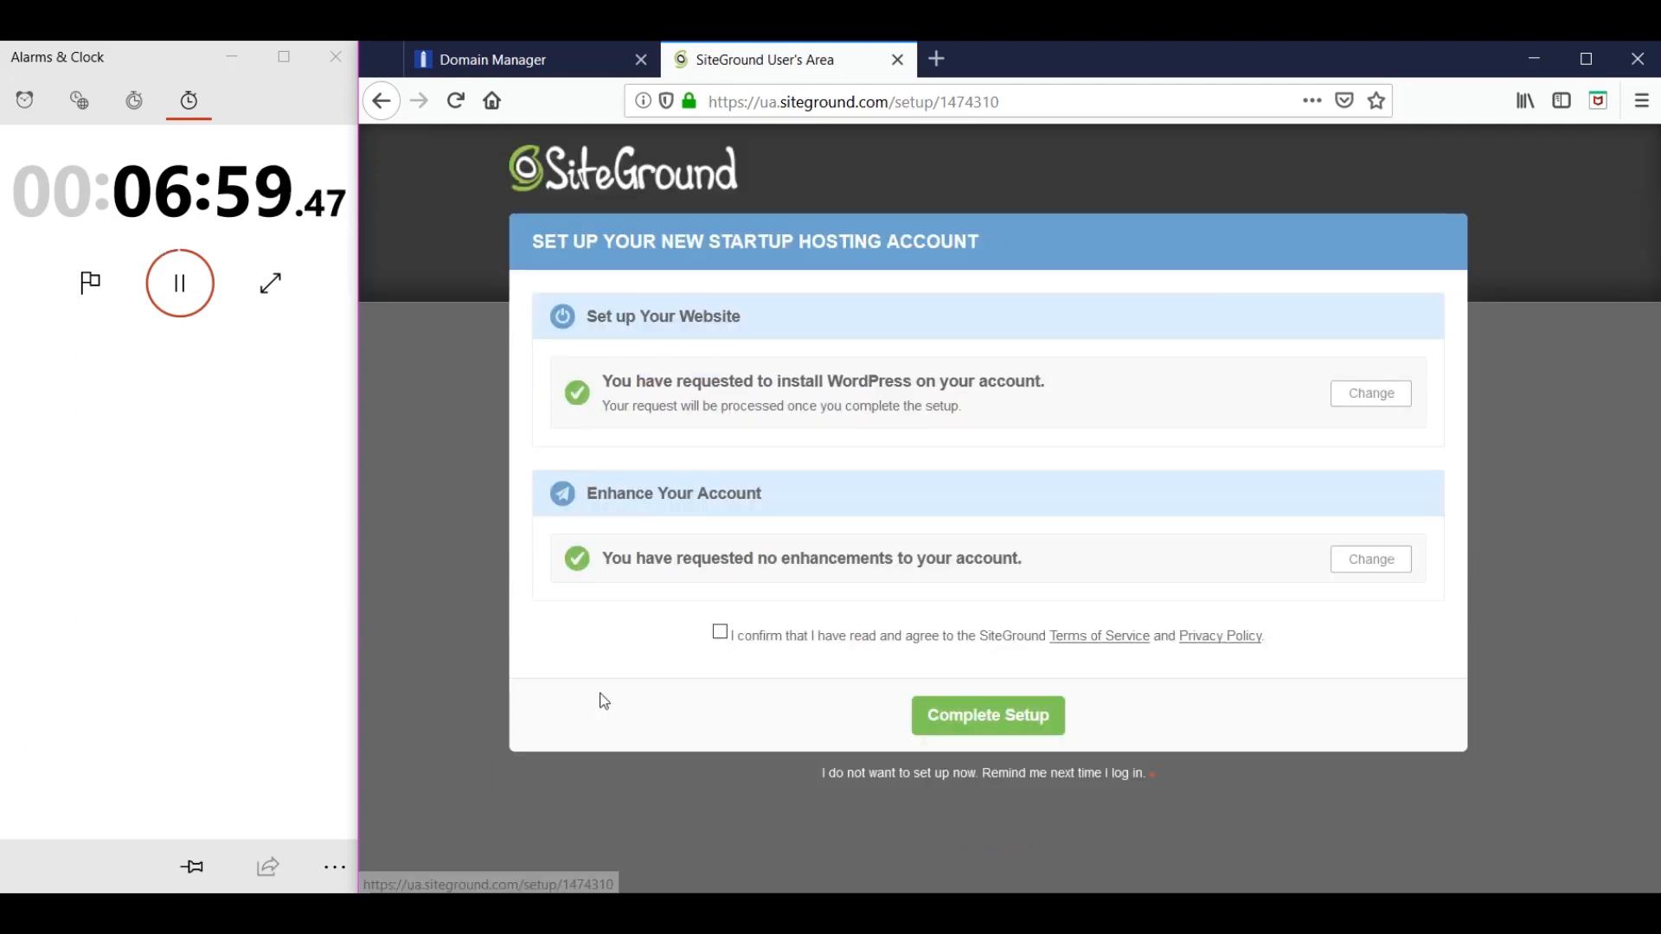
left_click(720, 634)
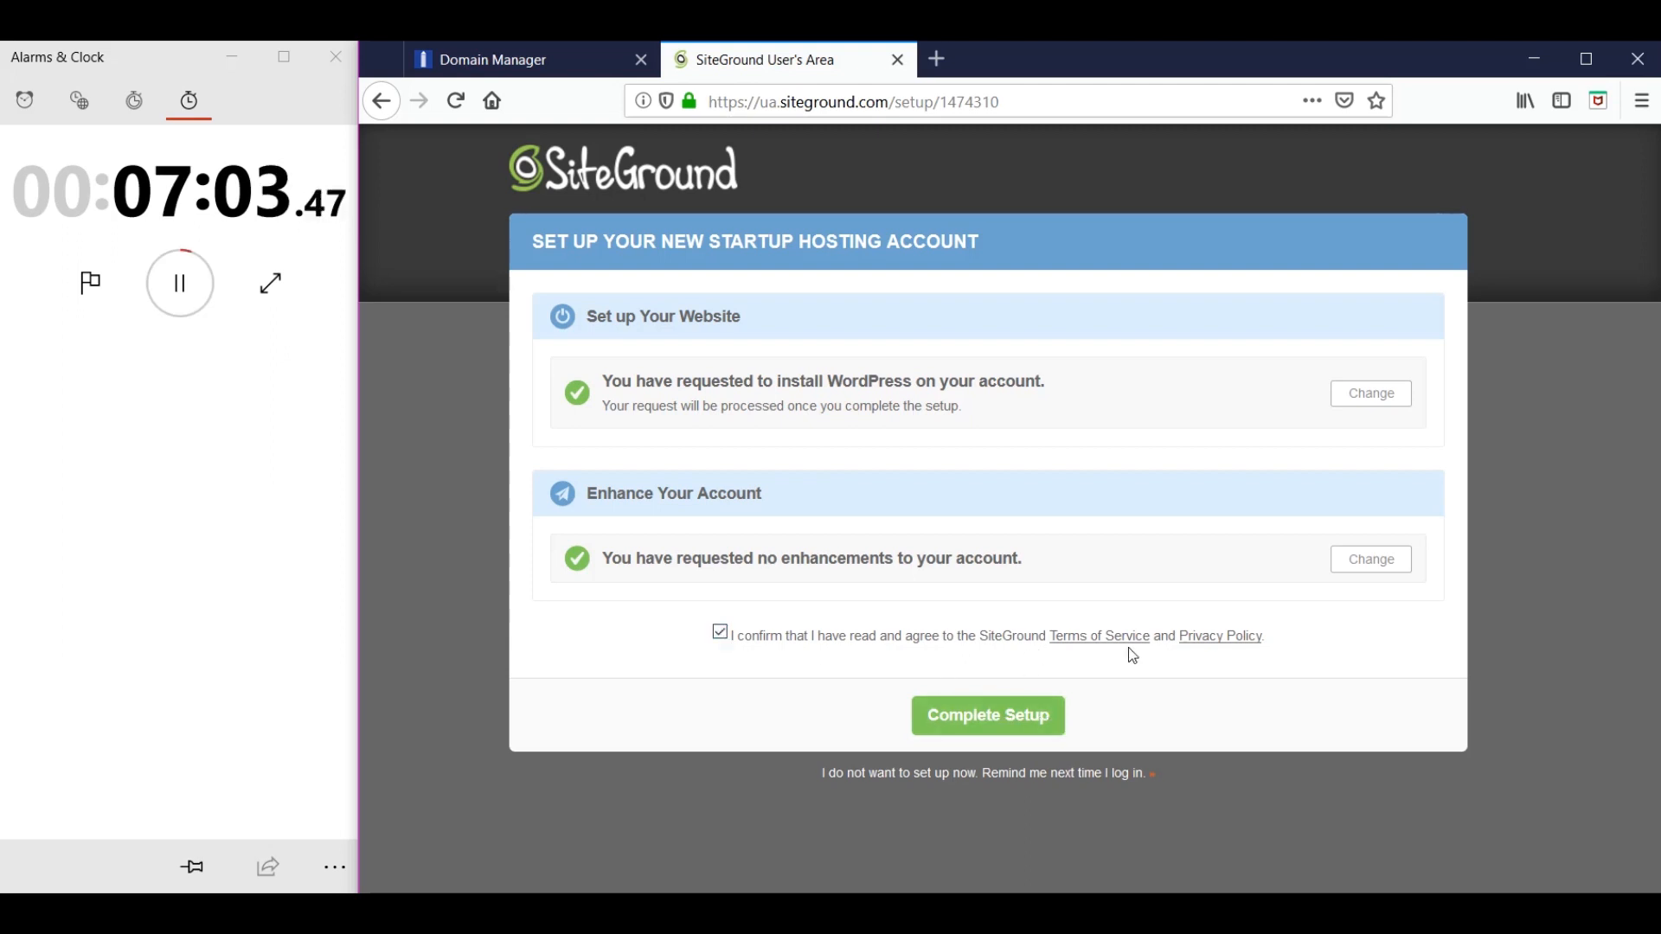
left_click(1003, 722)
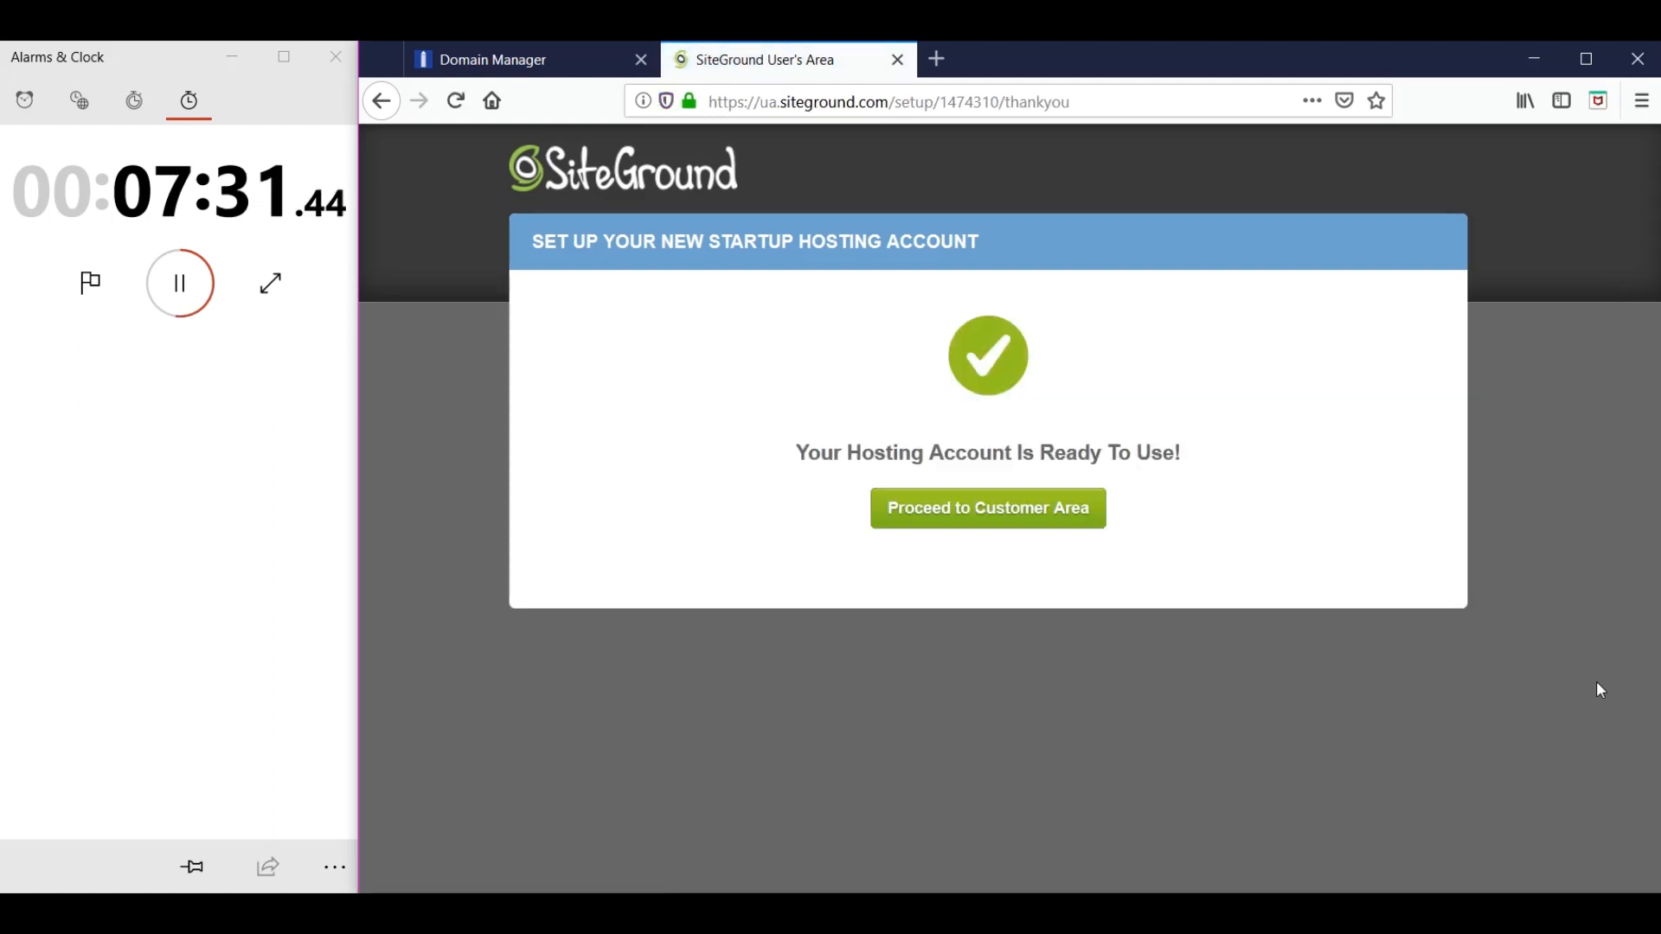
left_click(953, 523)
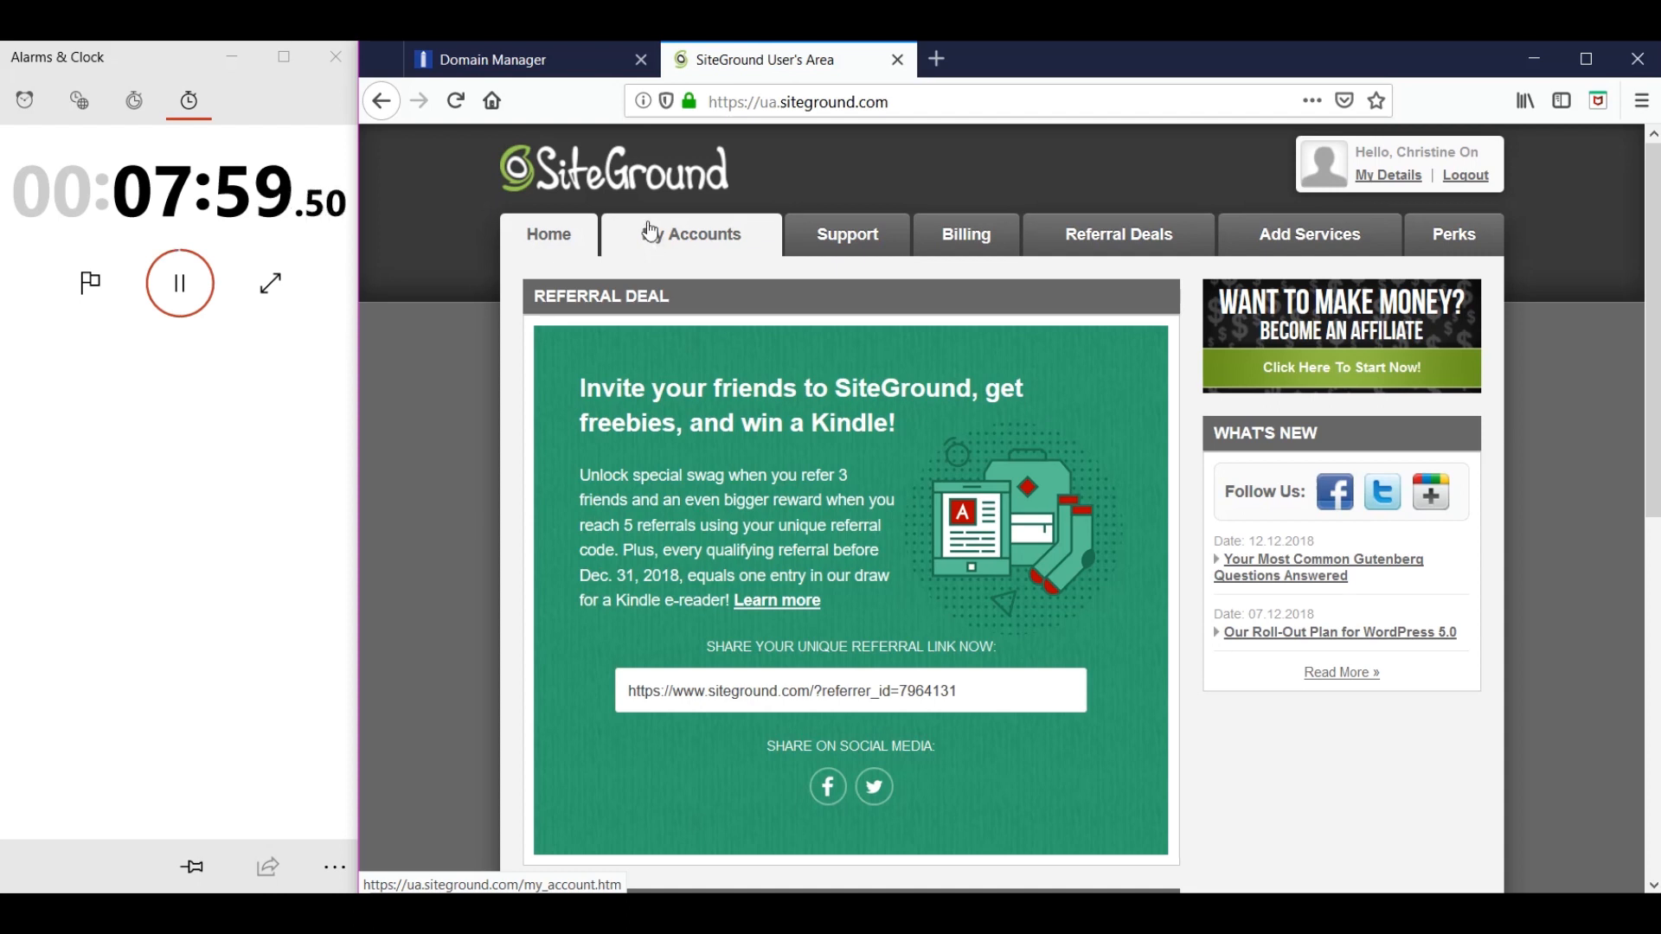
- Find the account's nameservers under My Accounts > Information & Settings, copy ns1.siteground326.com, and return to NameSilo
left_click(545, 58)
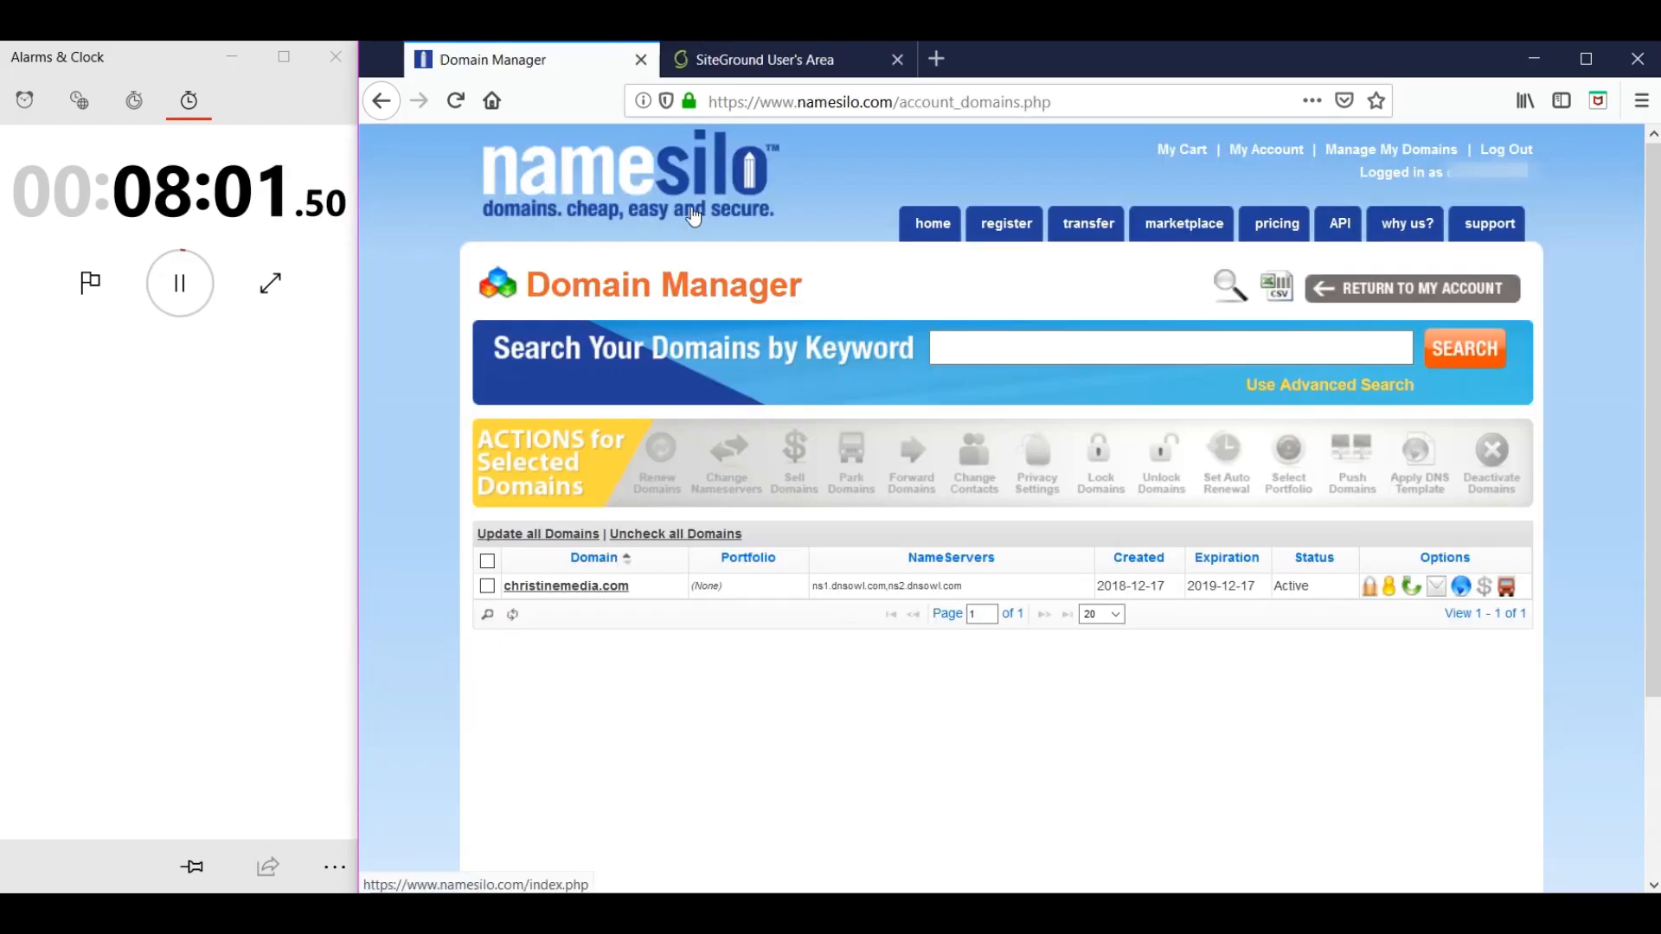
left_click(725, 60)
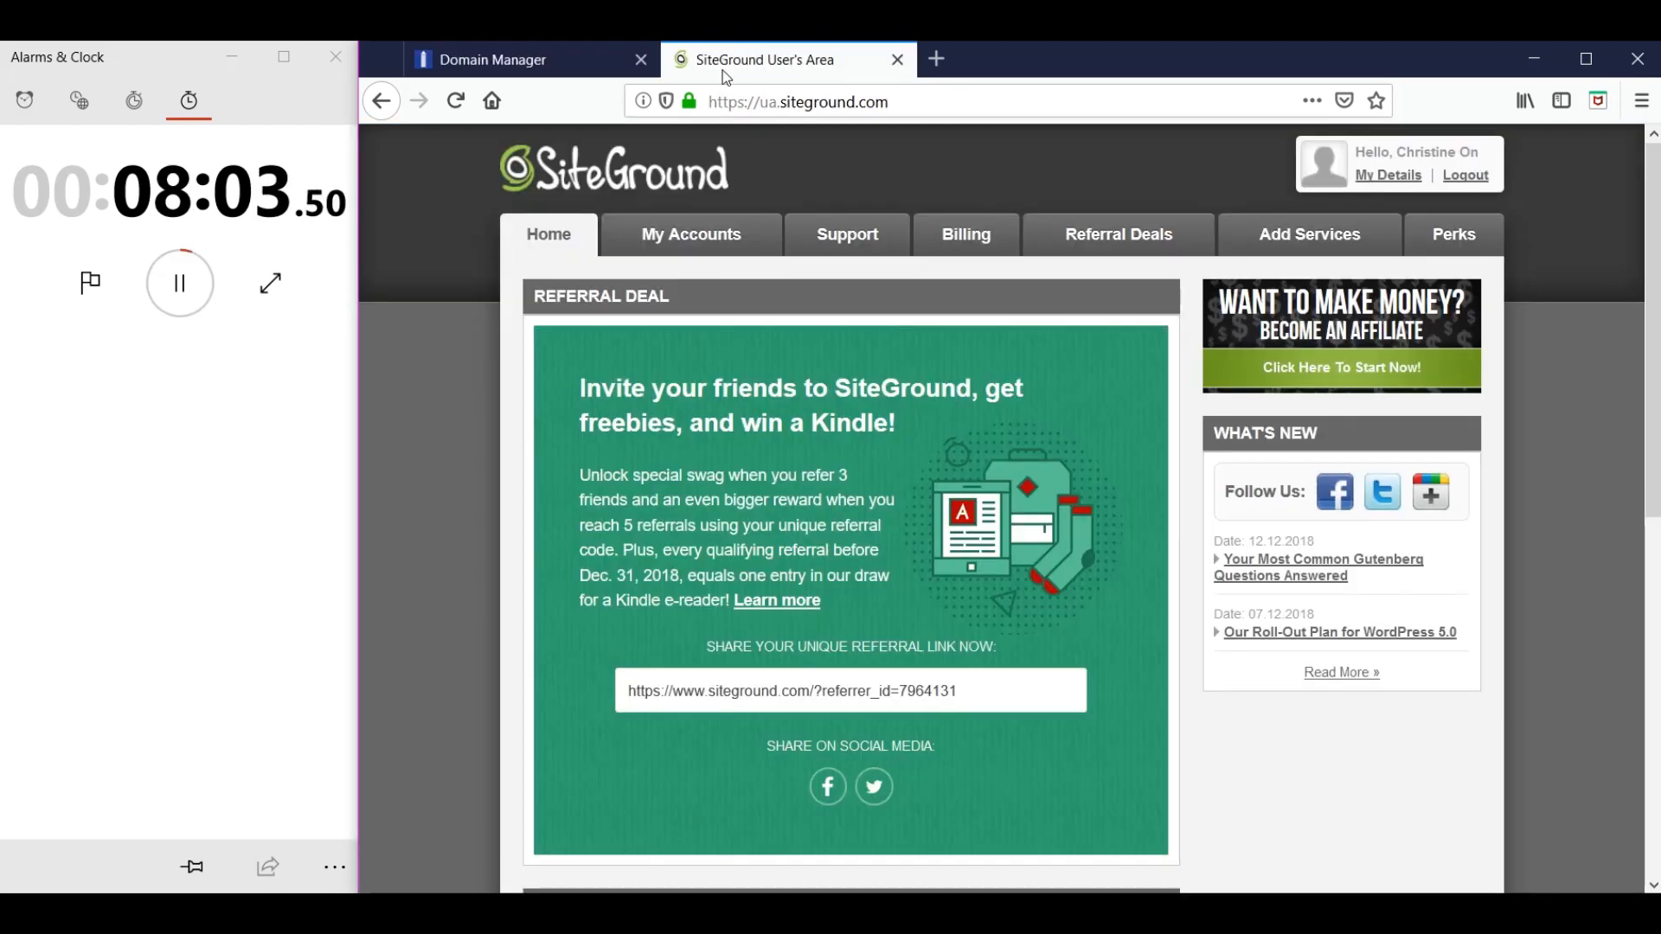
left_click(703, 243)
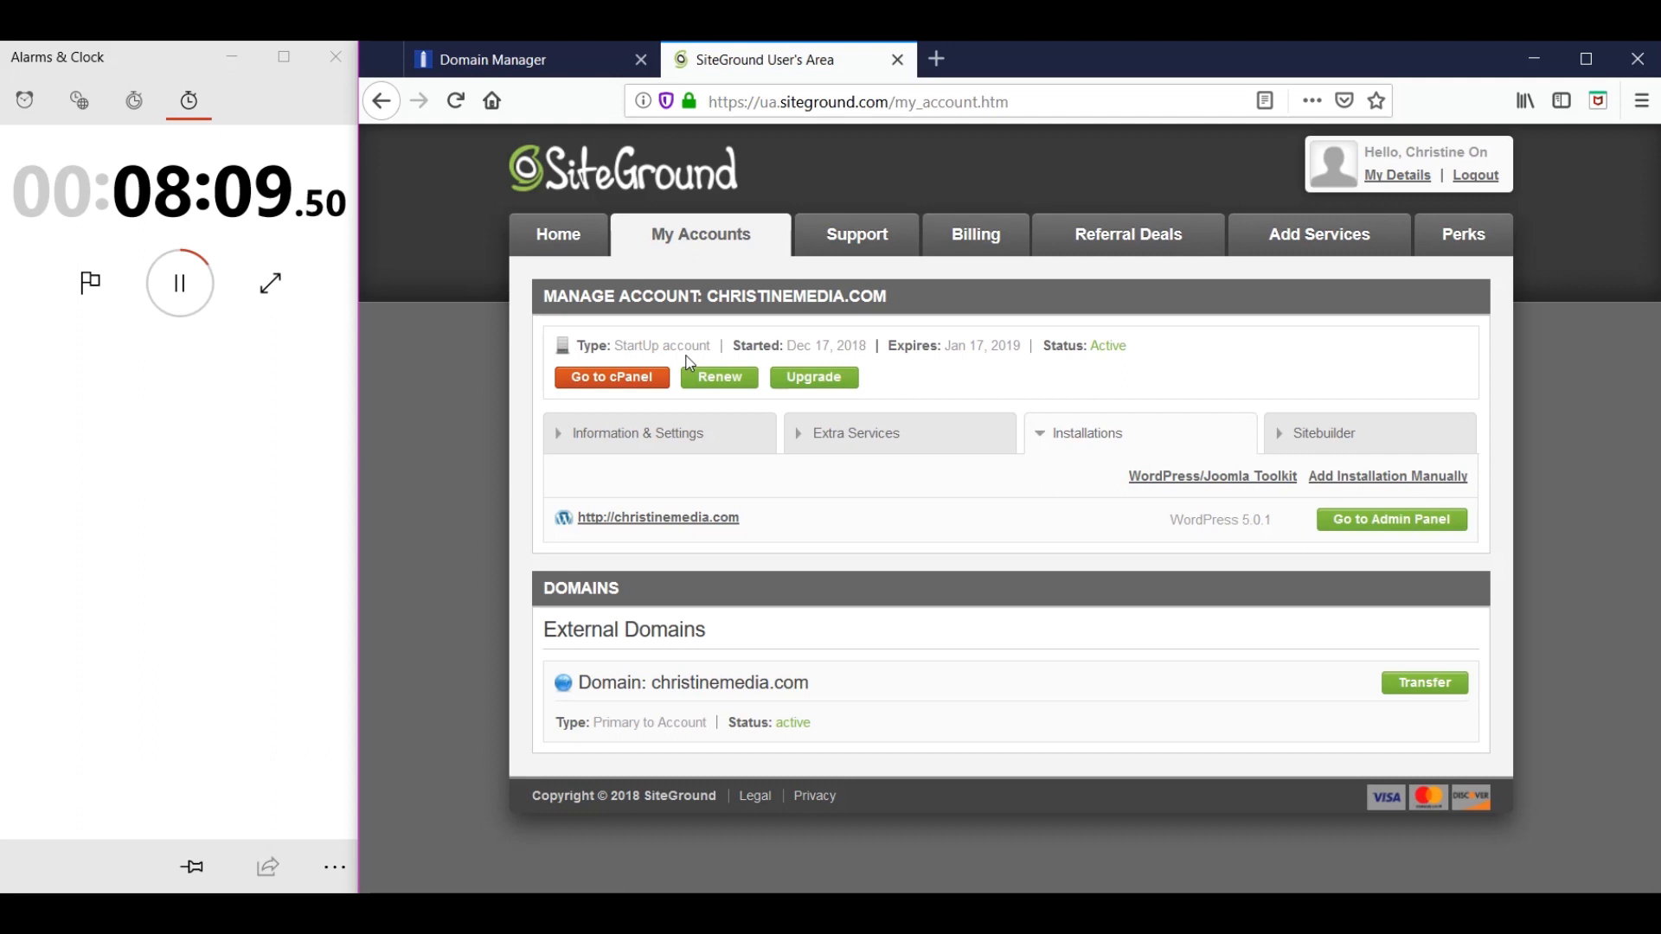
left_click(703, 434)
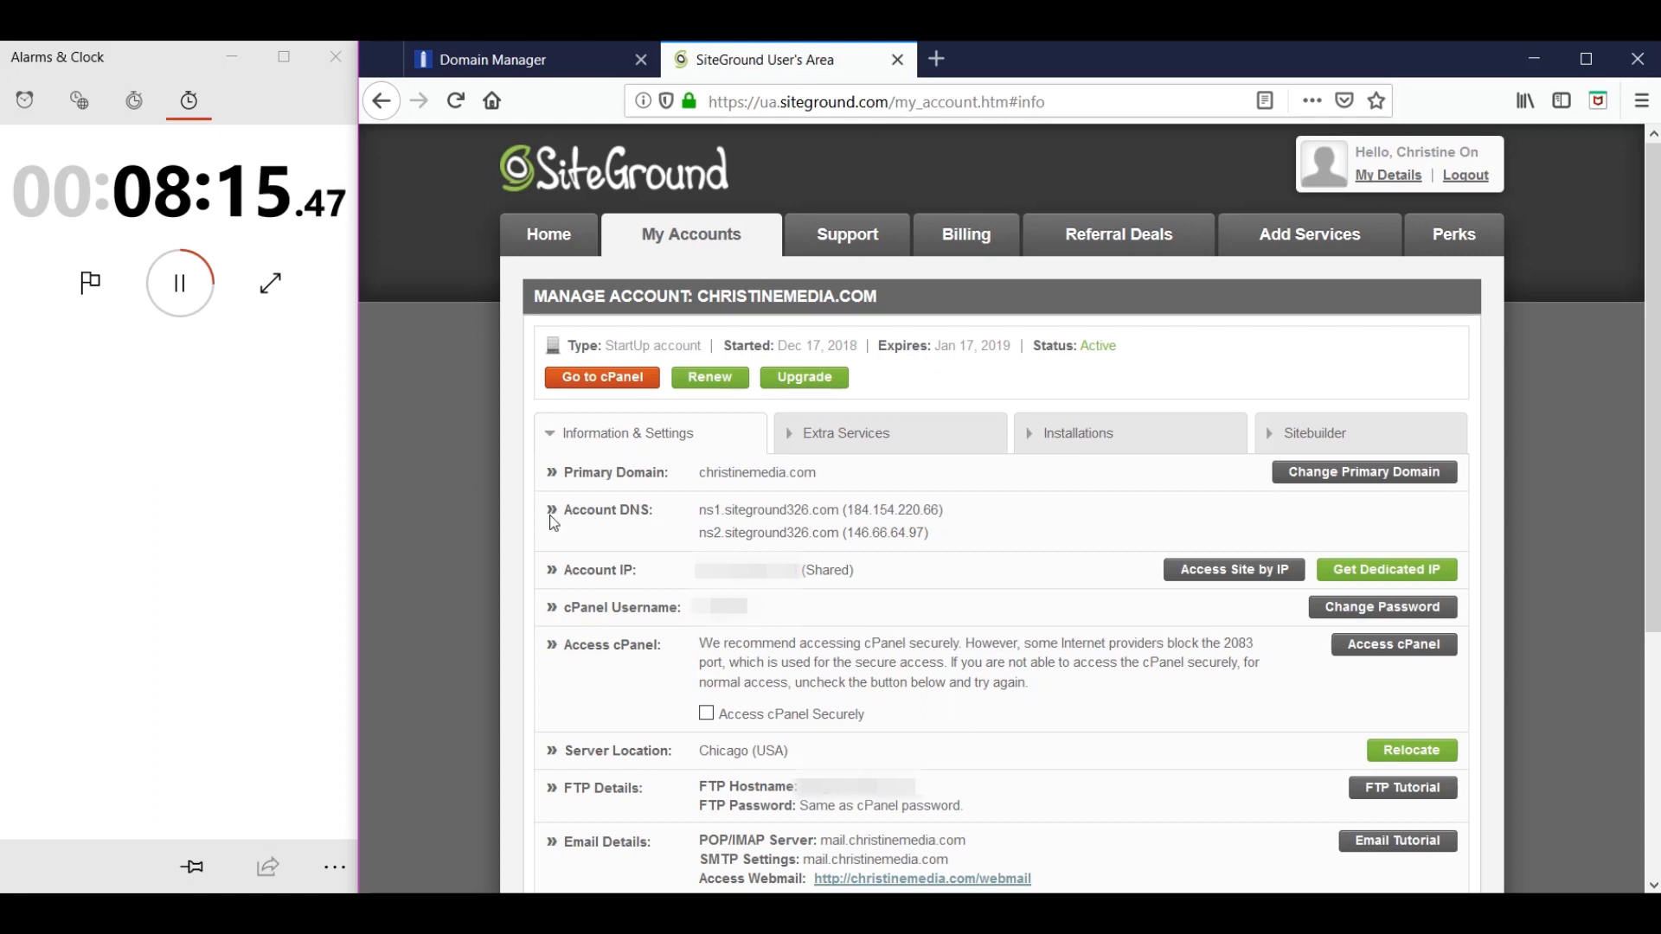
left_click_drag(699, 511, 834, 512)
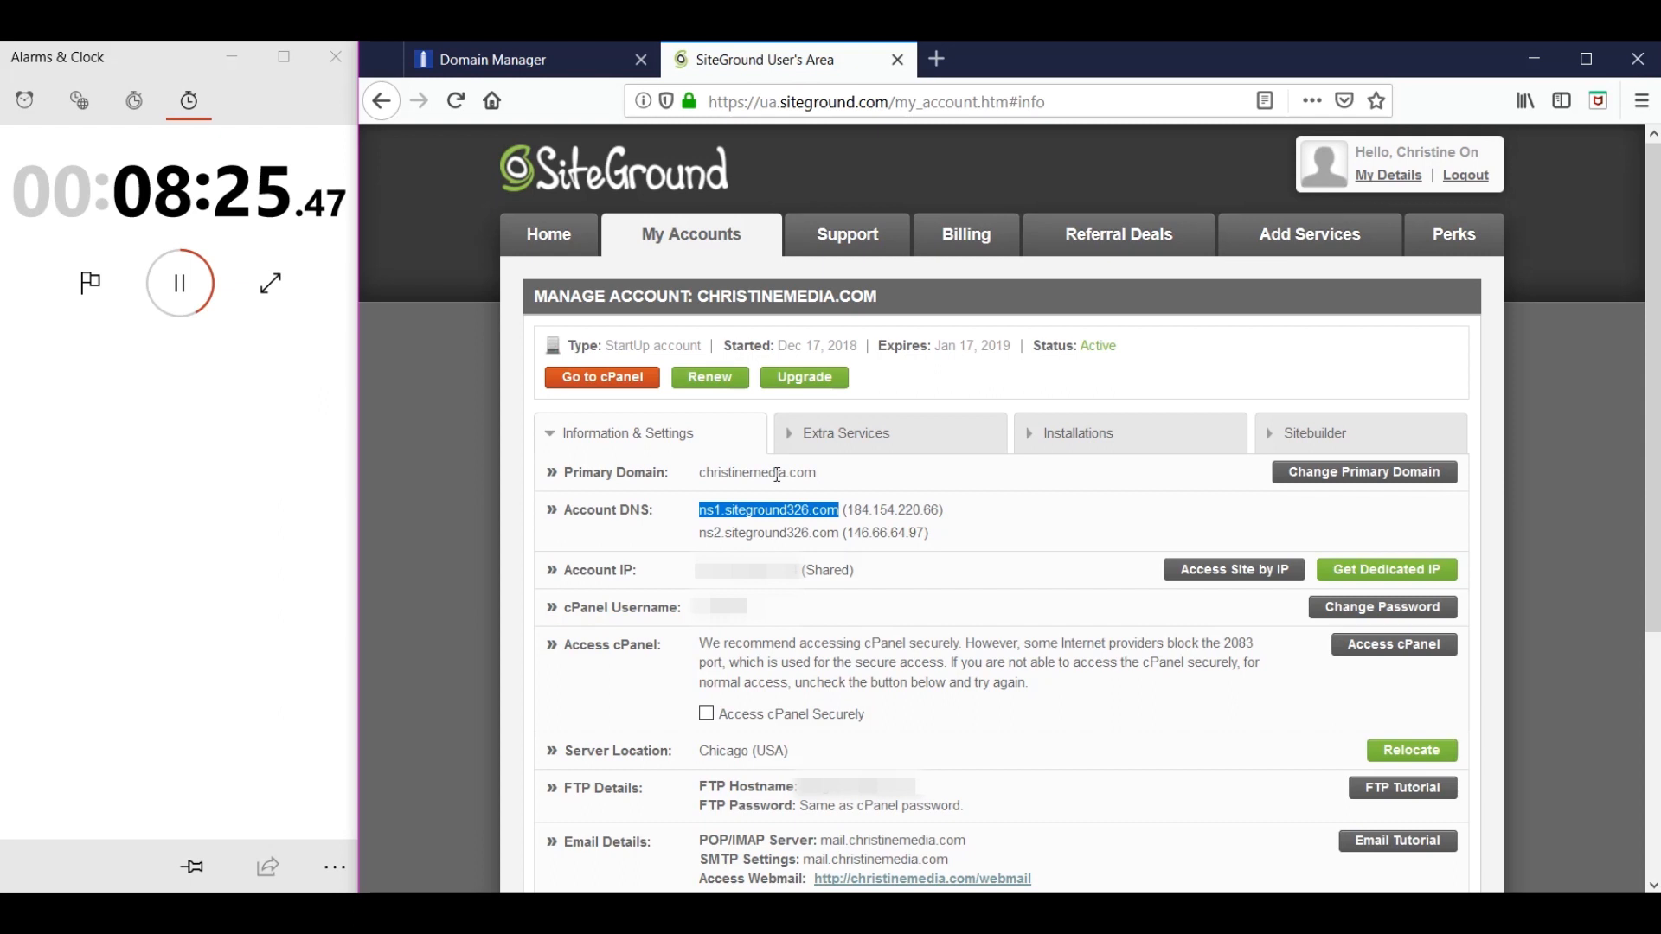
left_click(518, 76)
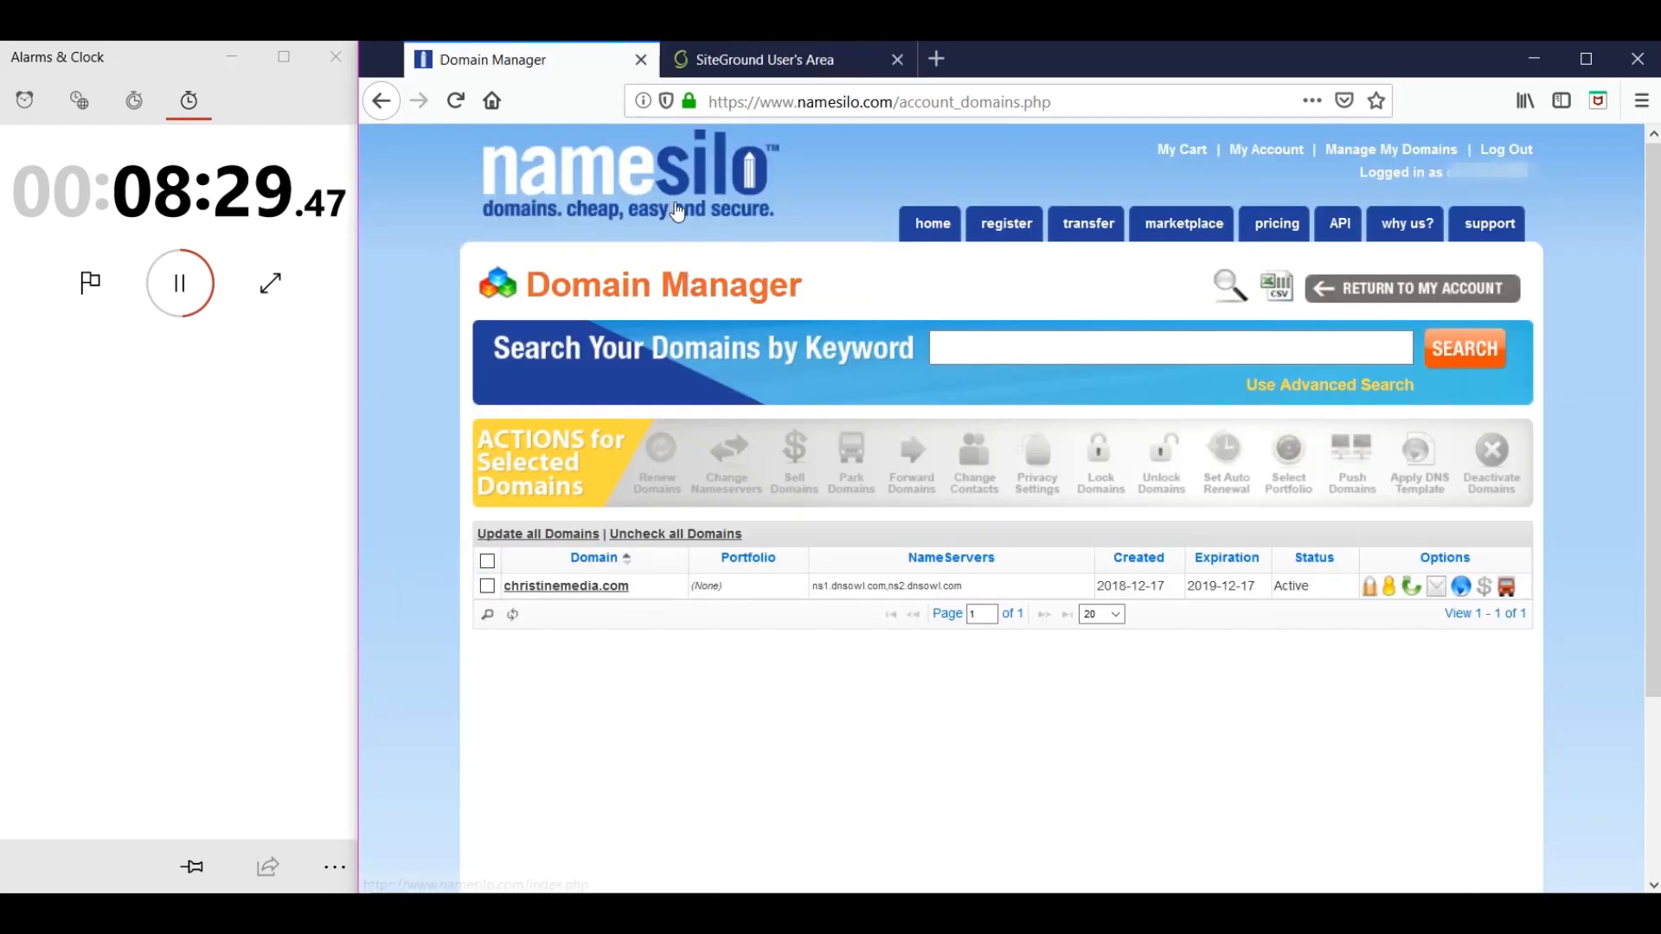
- Open the nameserver change form for christinemedia.com in NameSilo
left_click(578, 588)
left_click(578, 593)
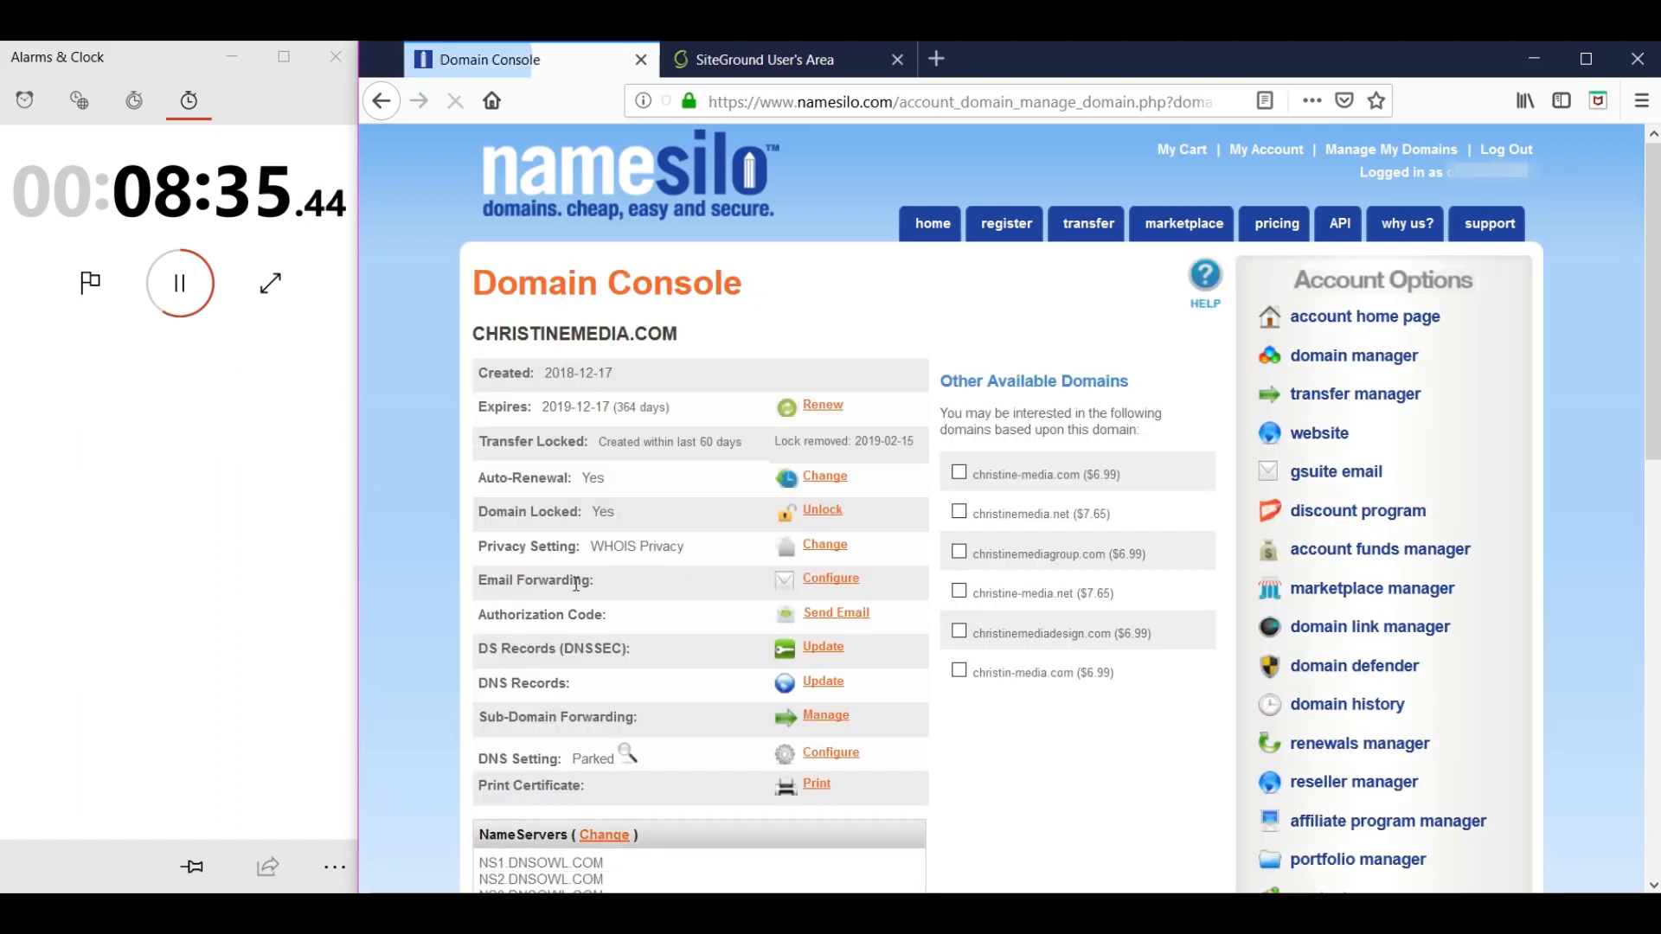
scroll(1073, 765, "down", 1)
scroll(1072, 764, "down", 3)
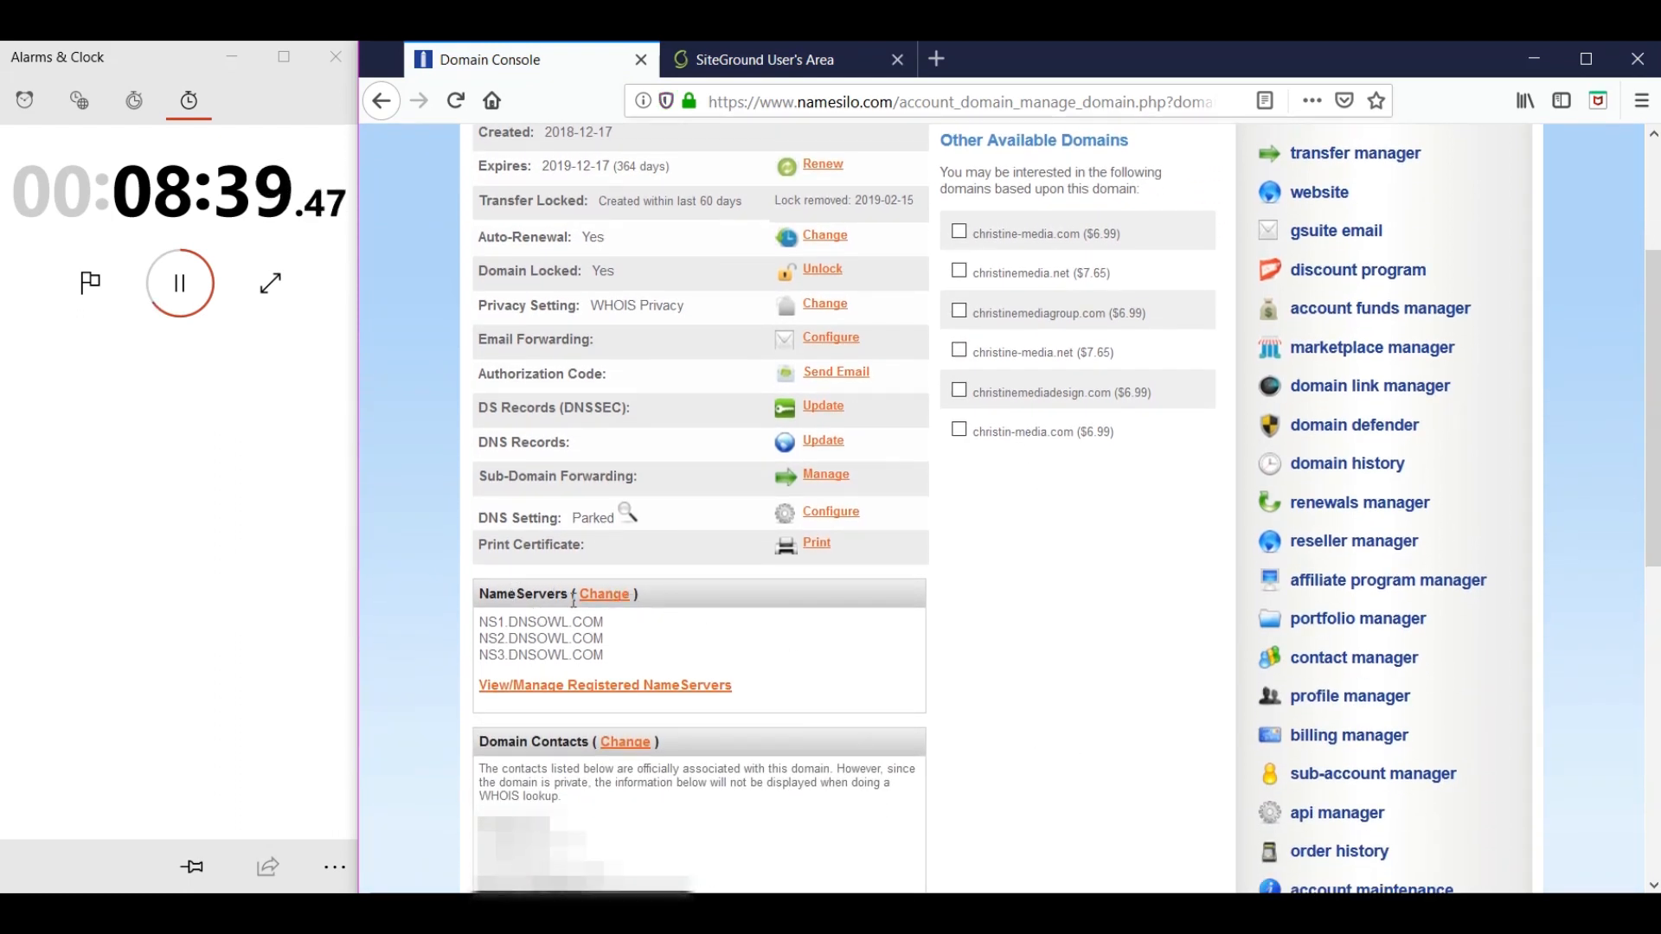
left_click(626, 596)
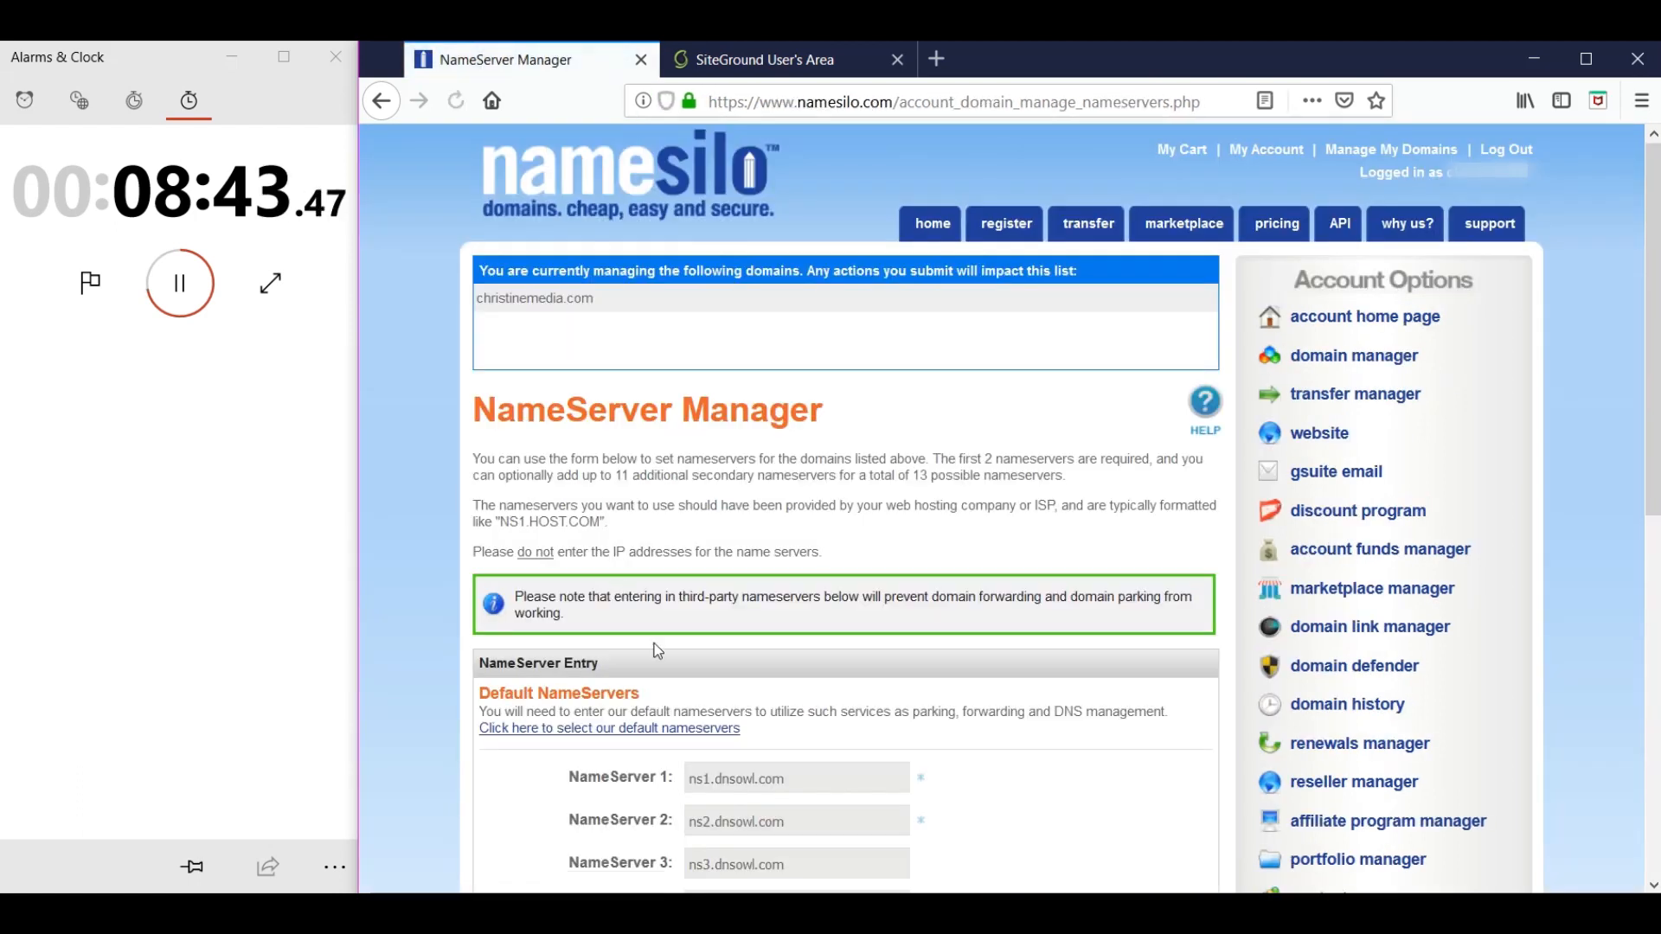
- Replace NameServer 1 with ns1.siteground326.com and copy the second SiteGround nameserver
scroll(1028, 761, "down", 2)
scroll(1028, 761, "down", 4)
left_click_drag(803, 545, 481, 489)
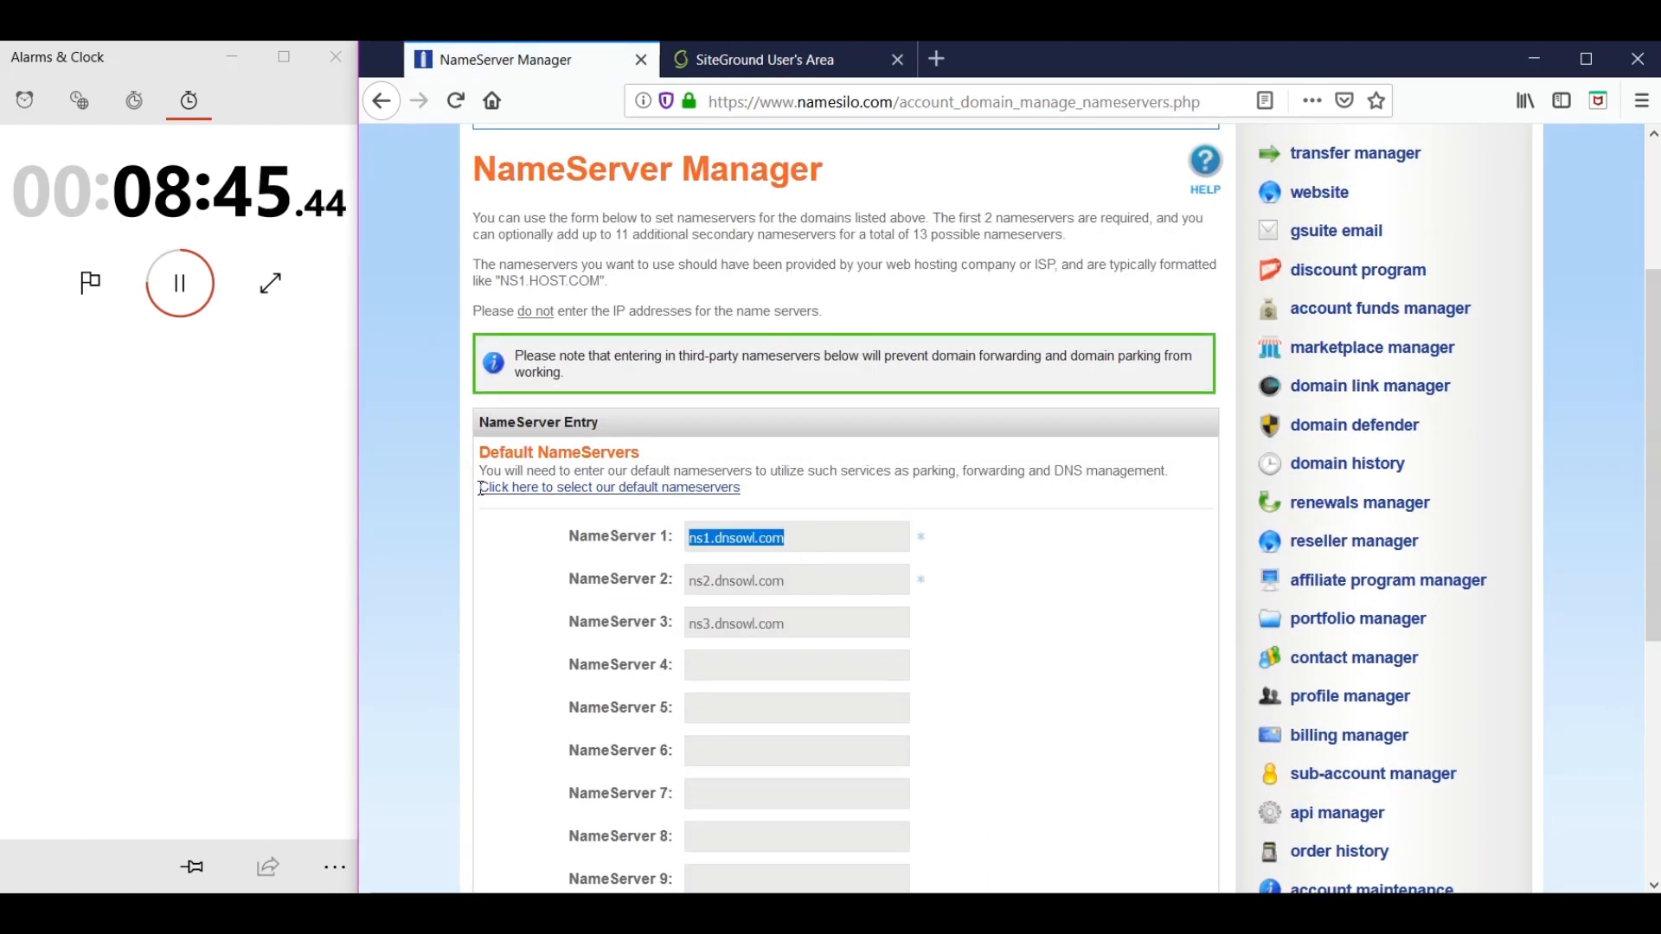
type("ns1.siteground326.com")
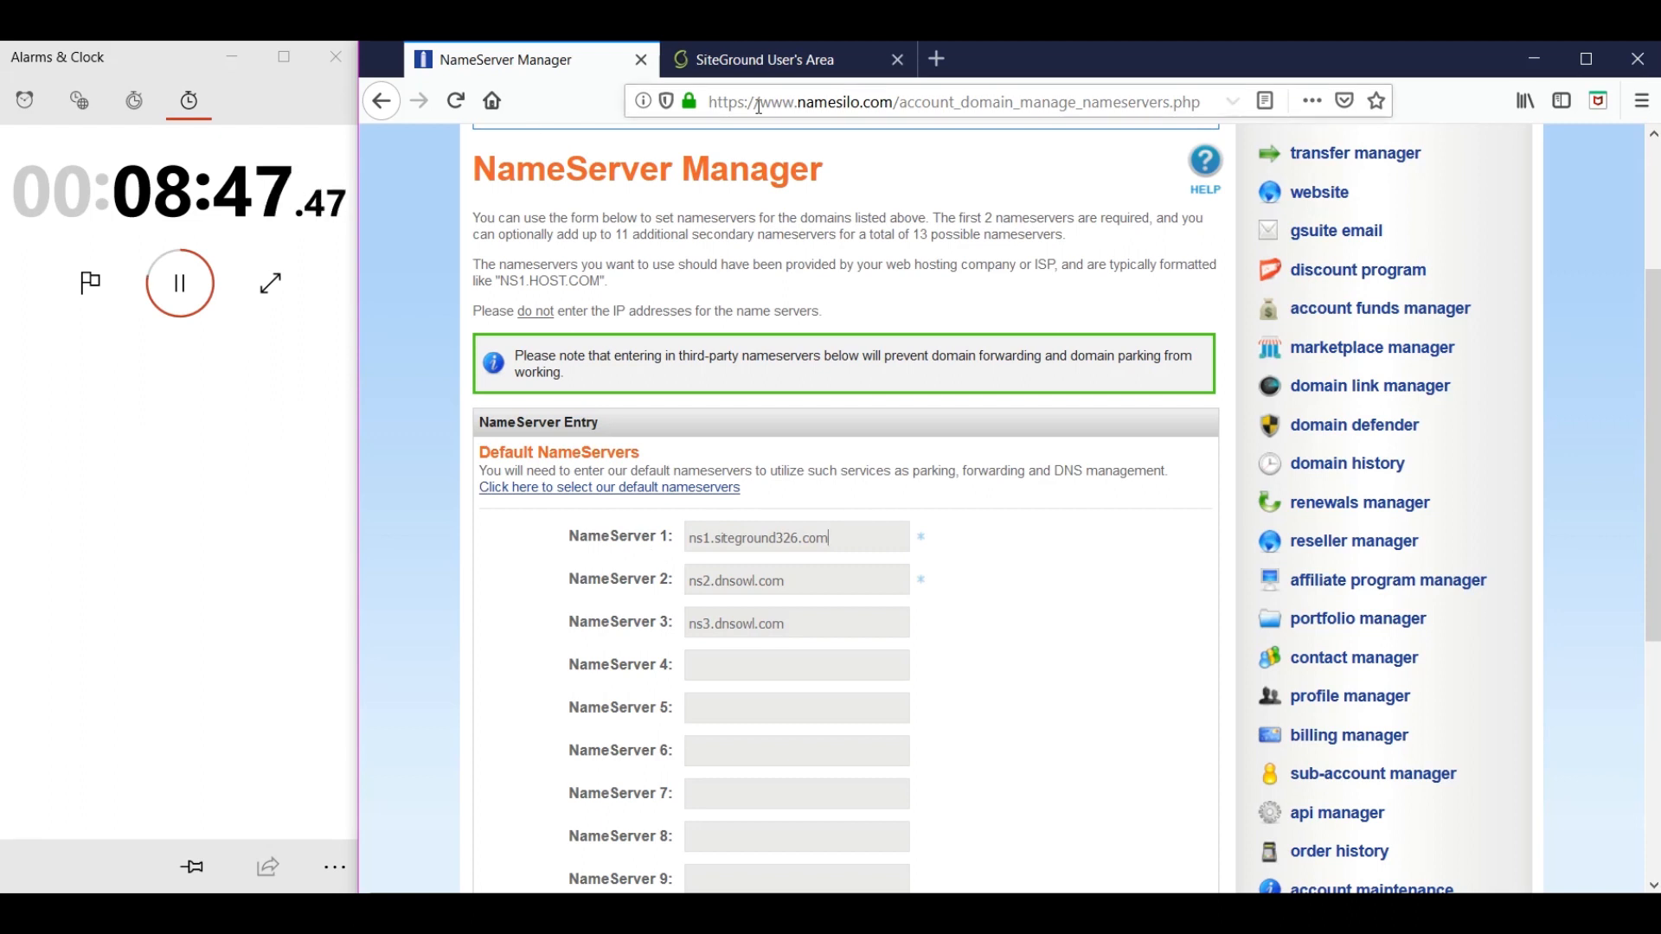
left_click(763, 59)
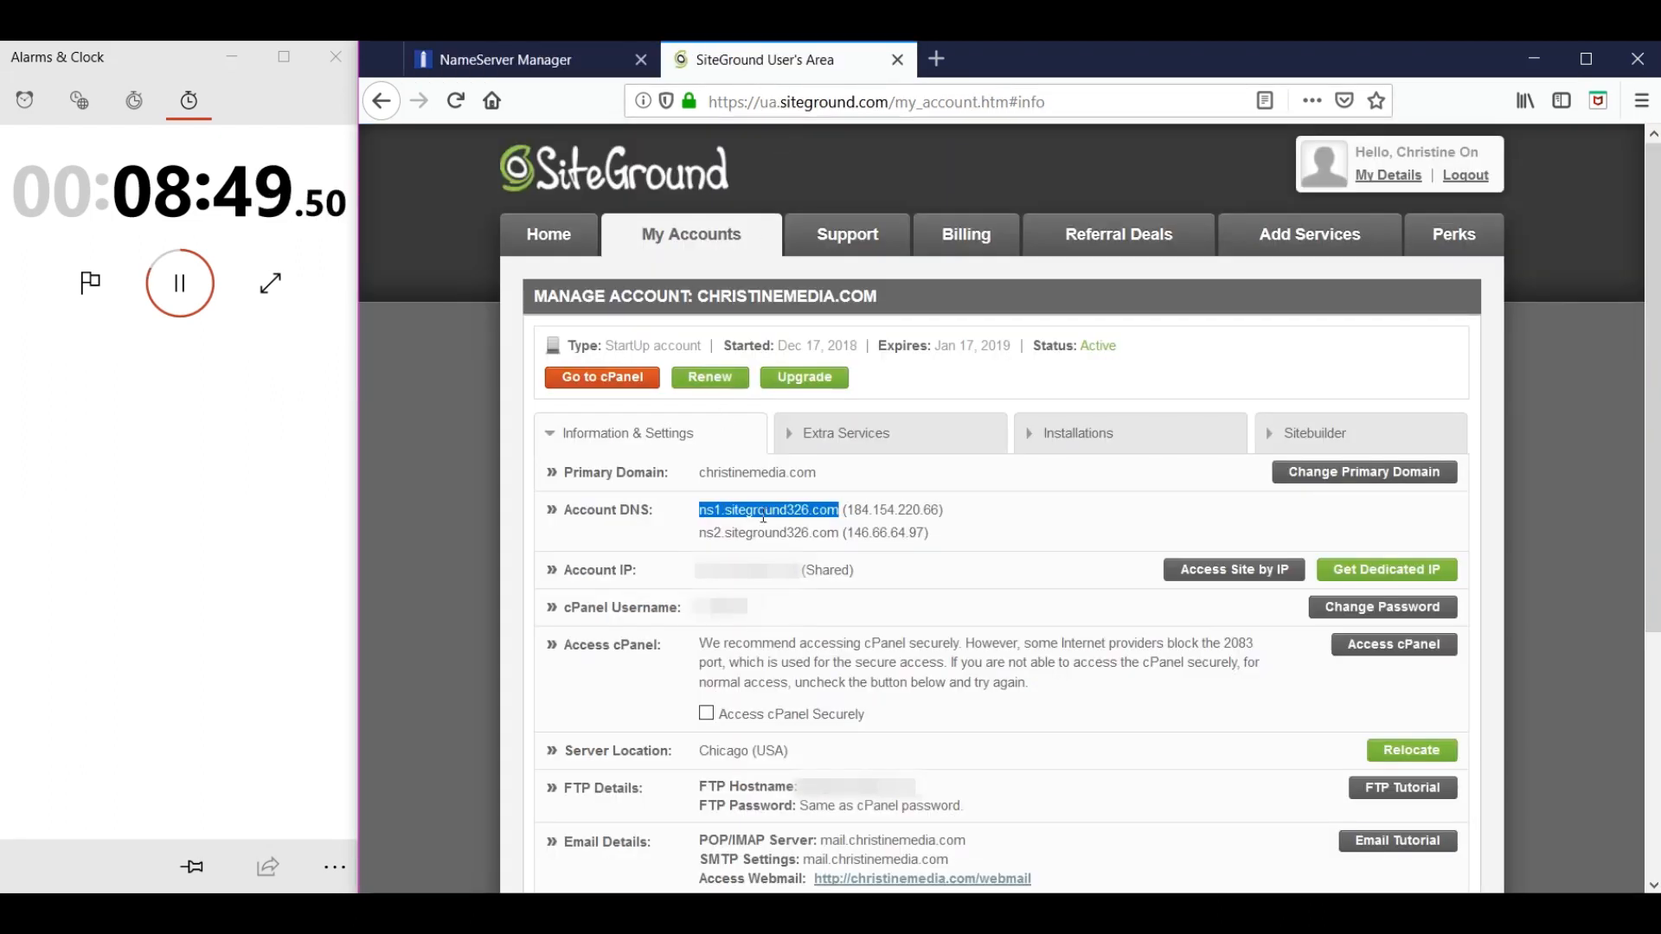
left_click_drag(697, 536, 828, 538)
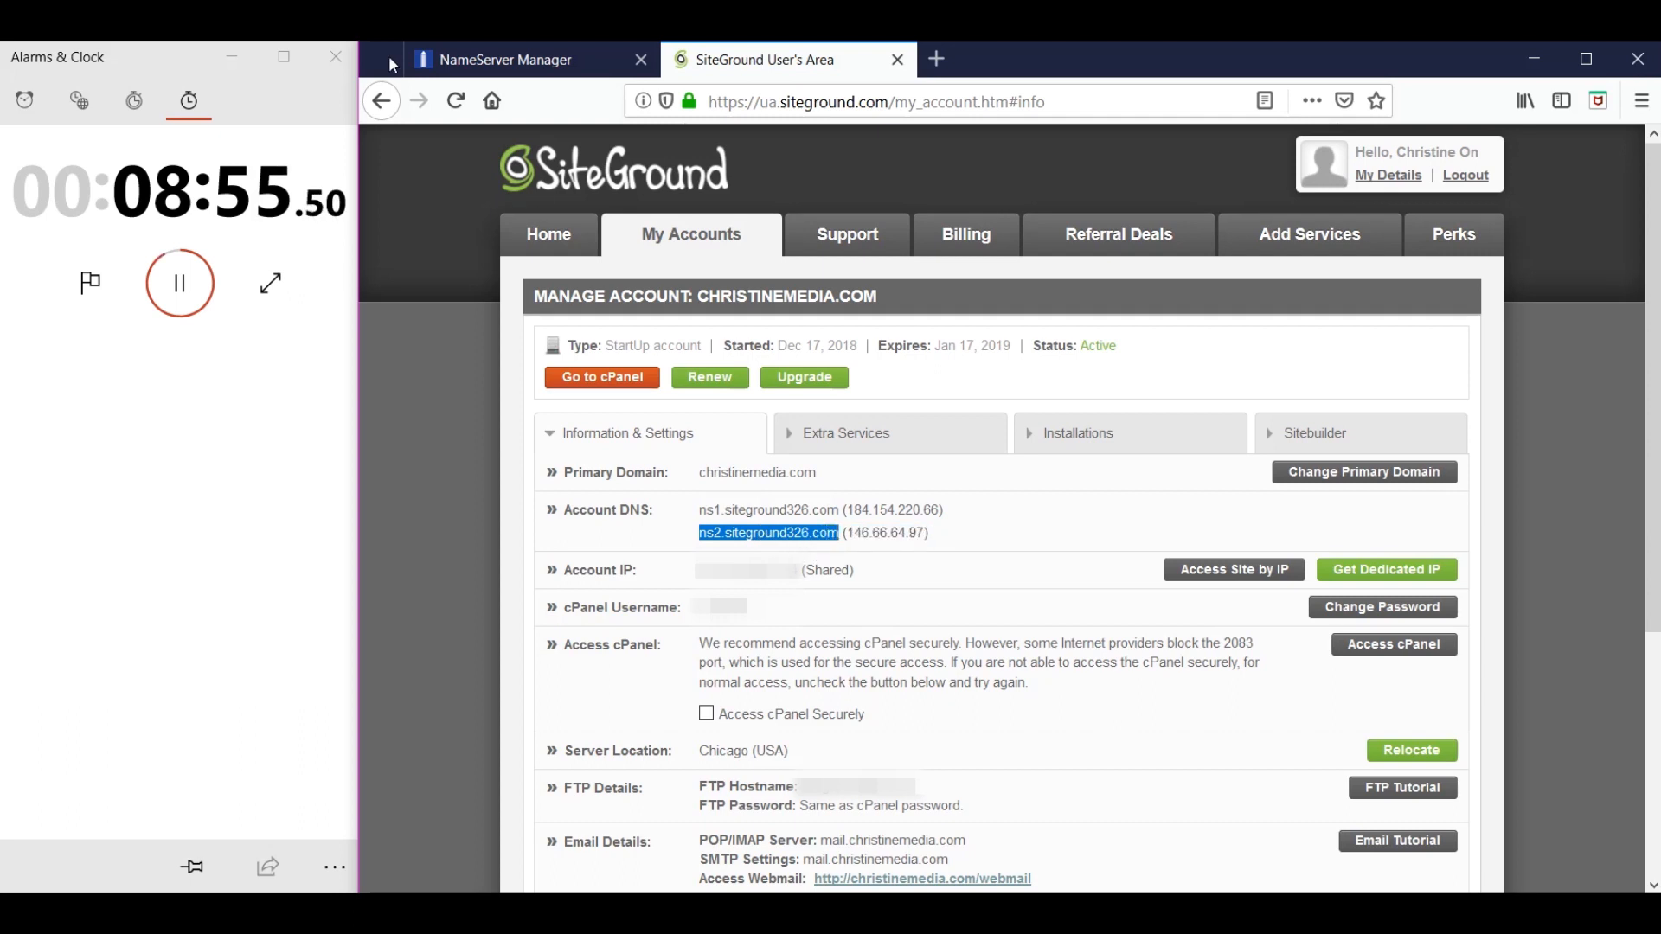
left_click(467, 59)
- Set NameServer 2 to ns2.siteground326.com, clear NameServer 3, and submit
triple_click(823, 582)
type("ns2.siteground326.com")
triple_click(802, 623)
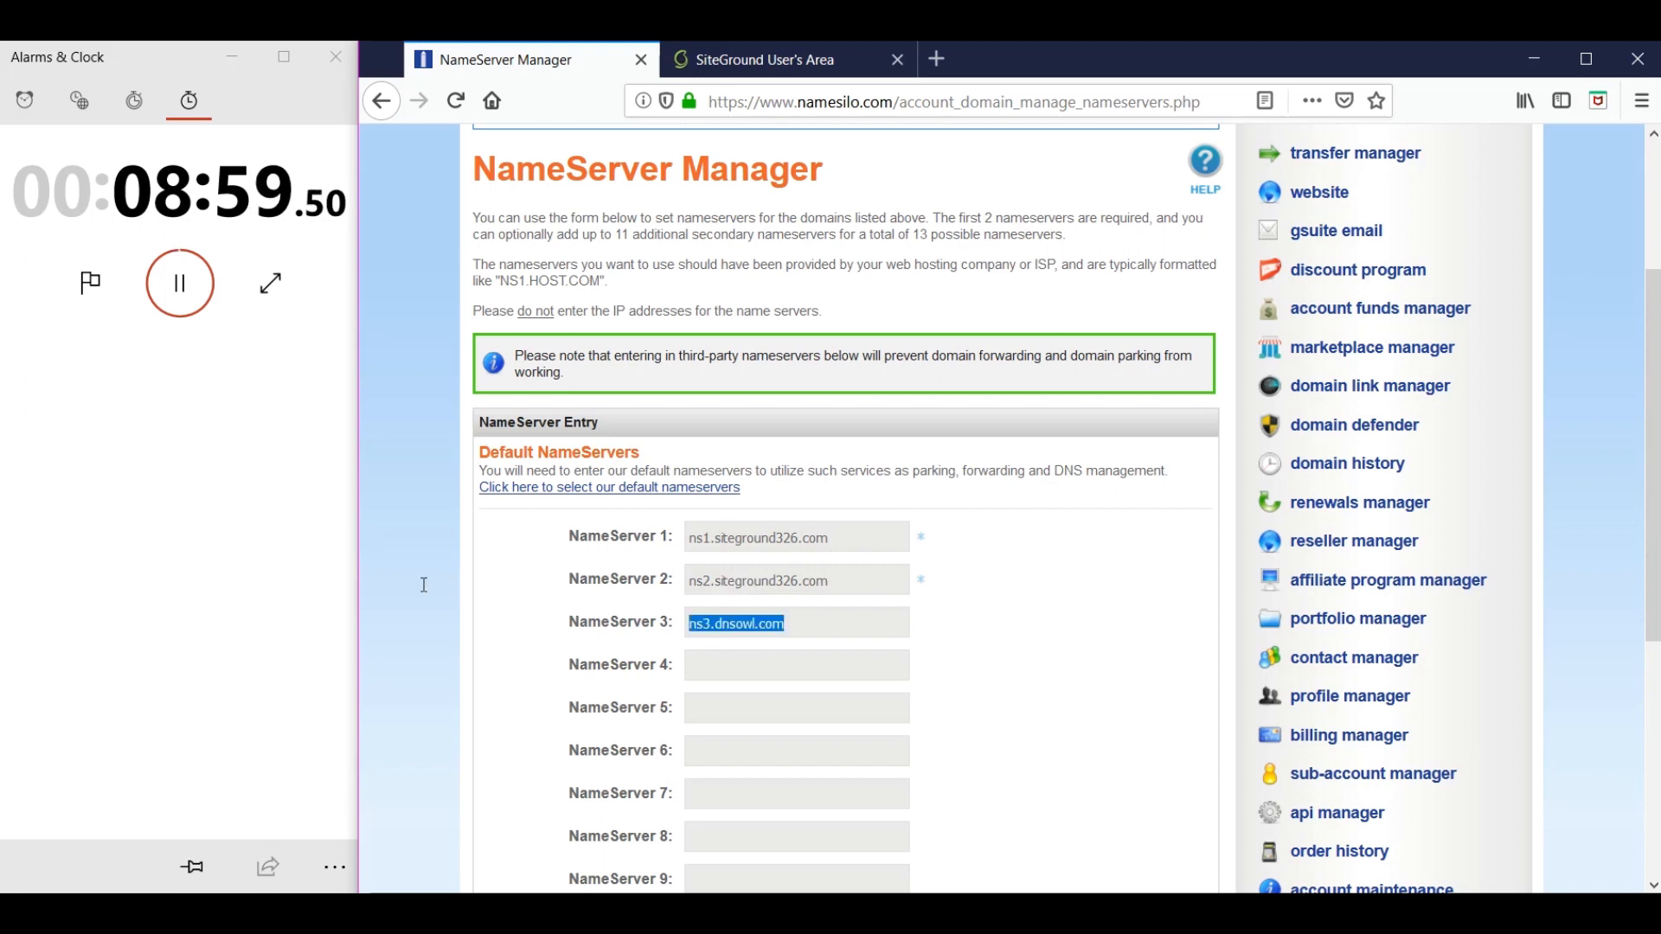
key("BackSpace")
scroll(985, 660, "down", 5)
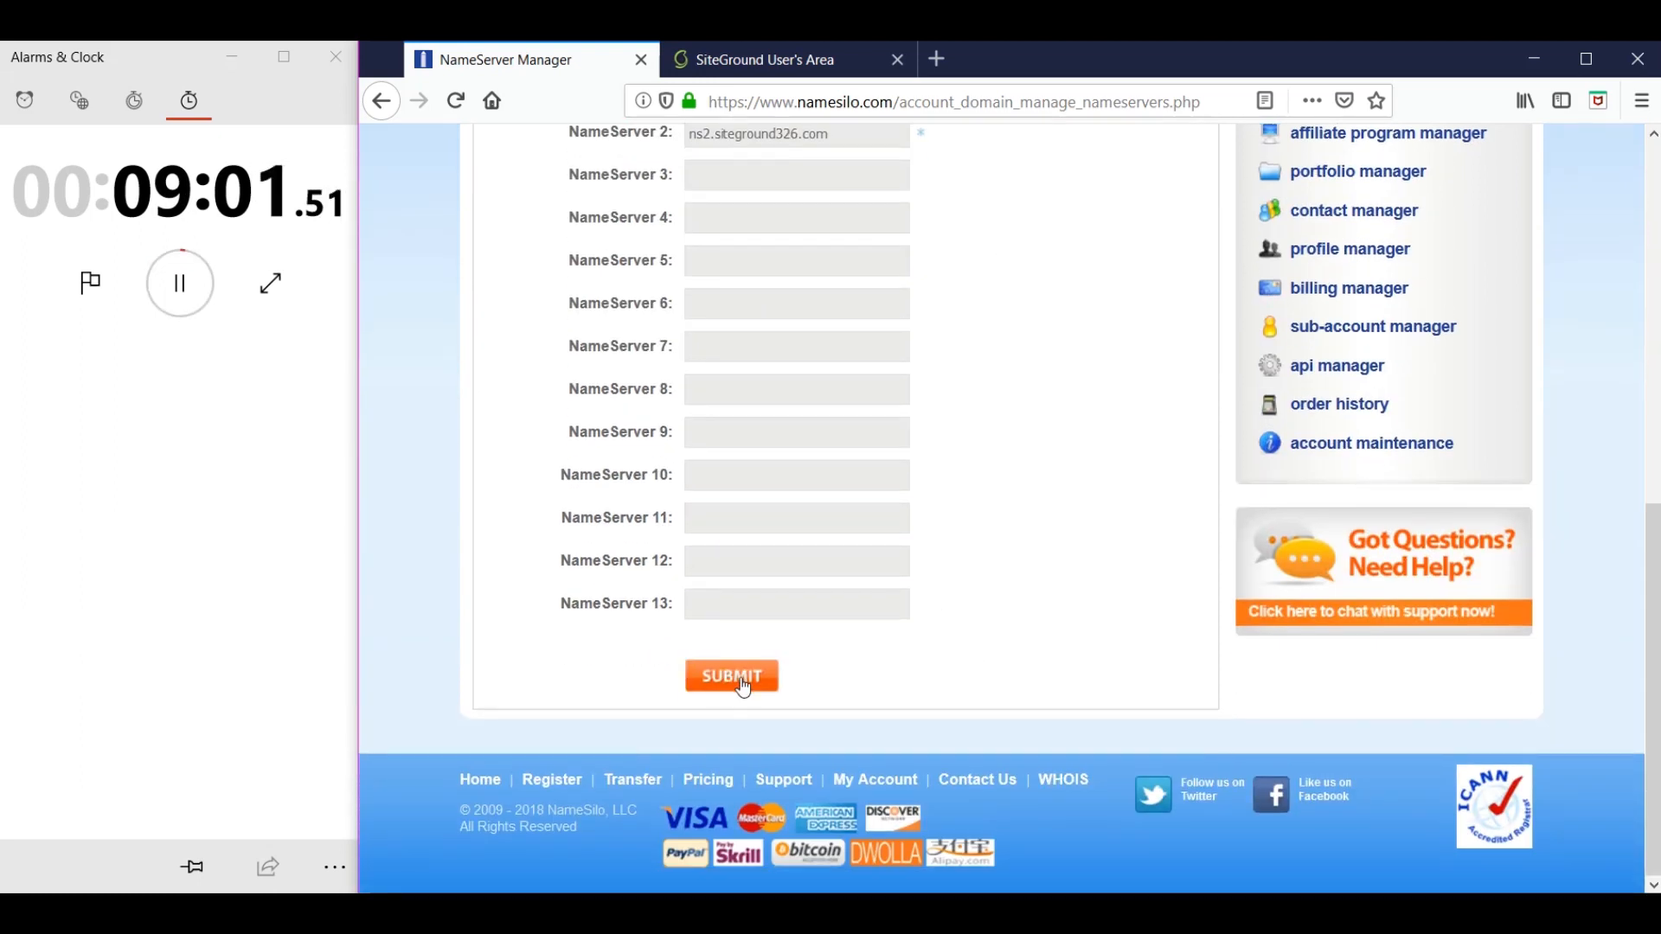
left_click(740, 679)
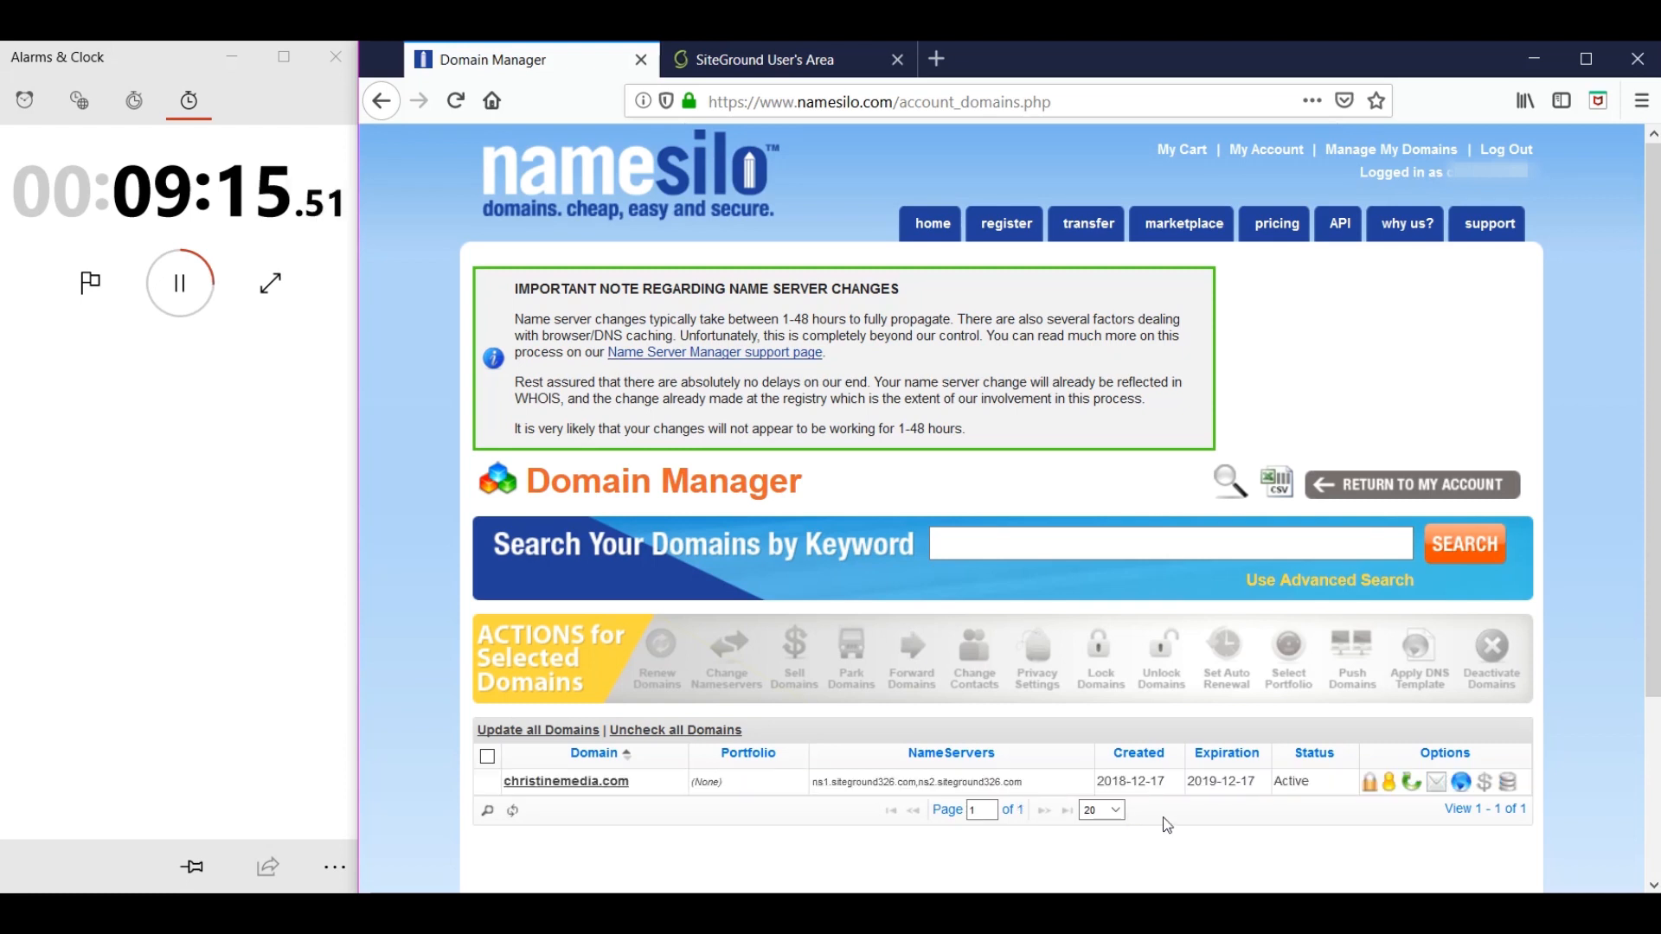
- Close the NameSilo domain manager and go to SiteGround's hosting control panel
left_click(641, 59)
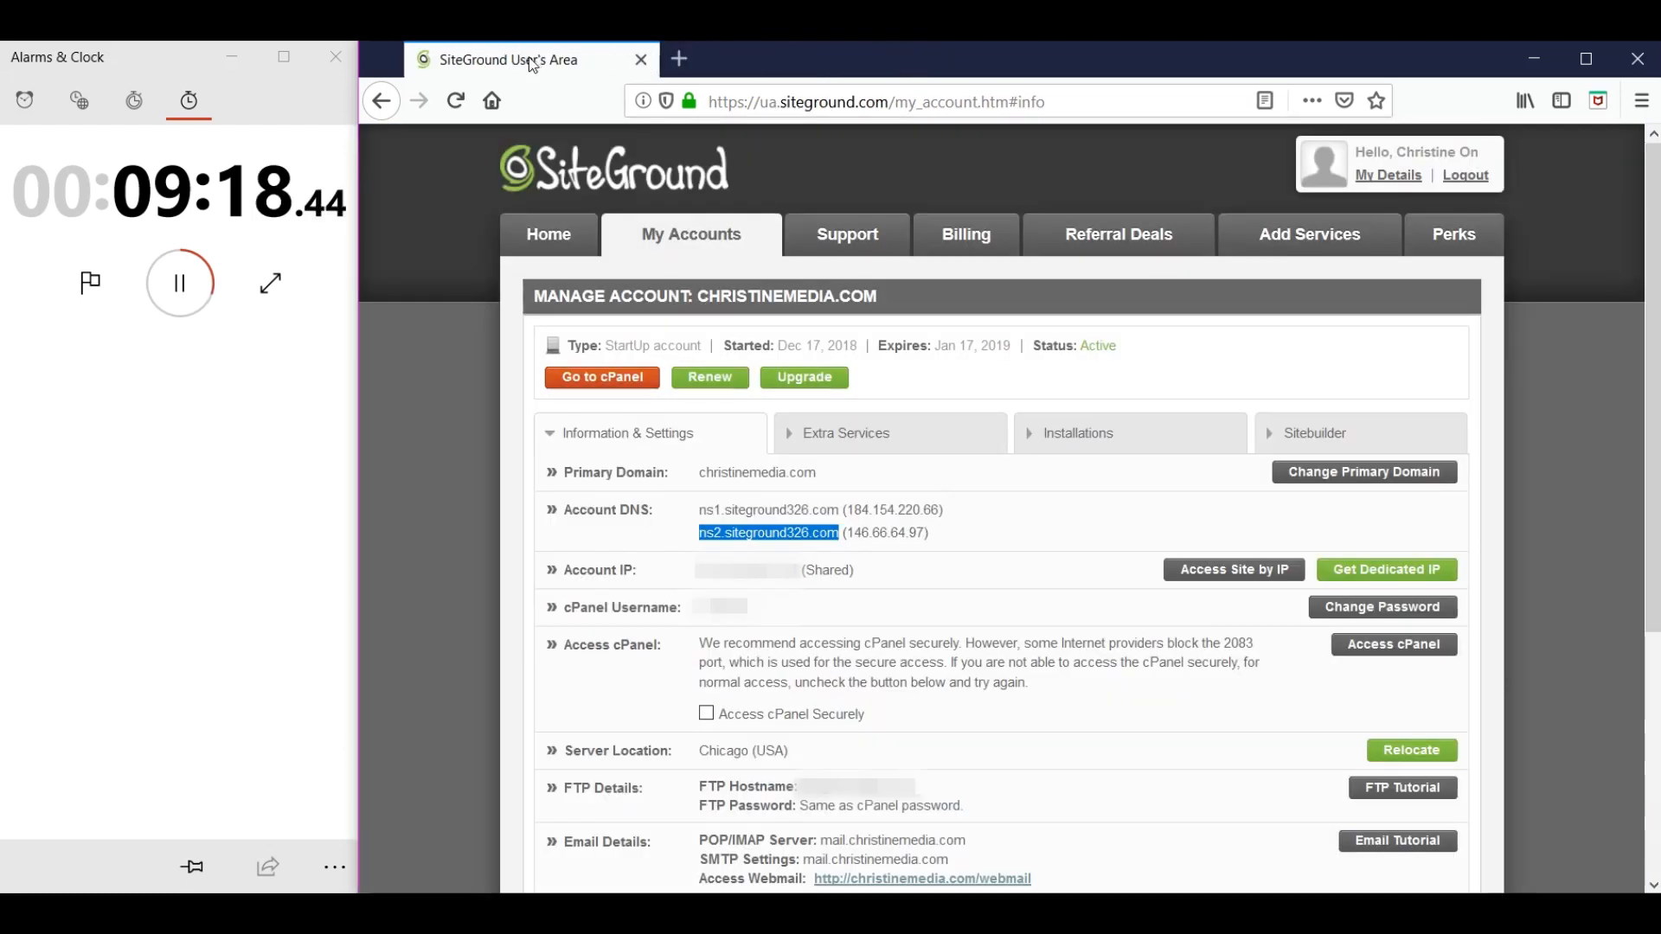
left_click(461, 429)
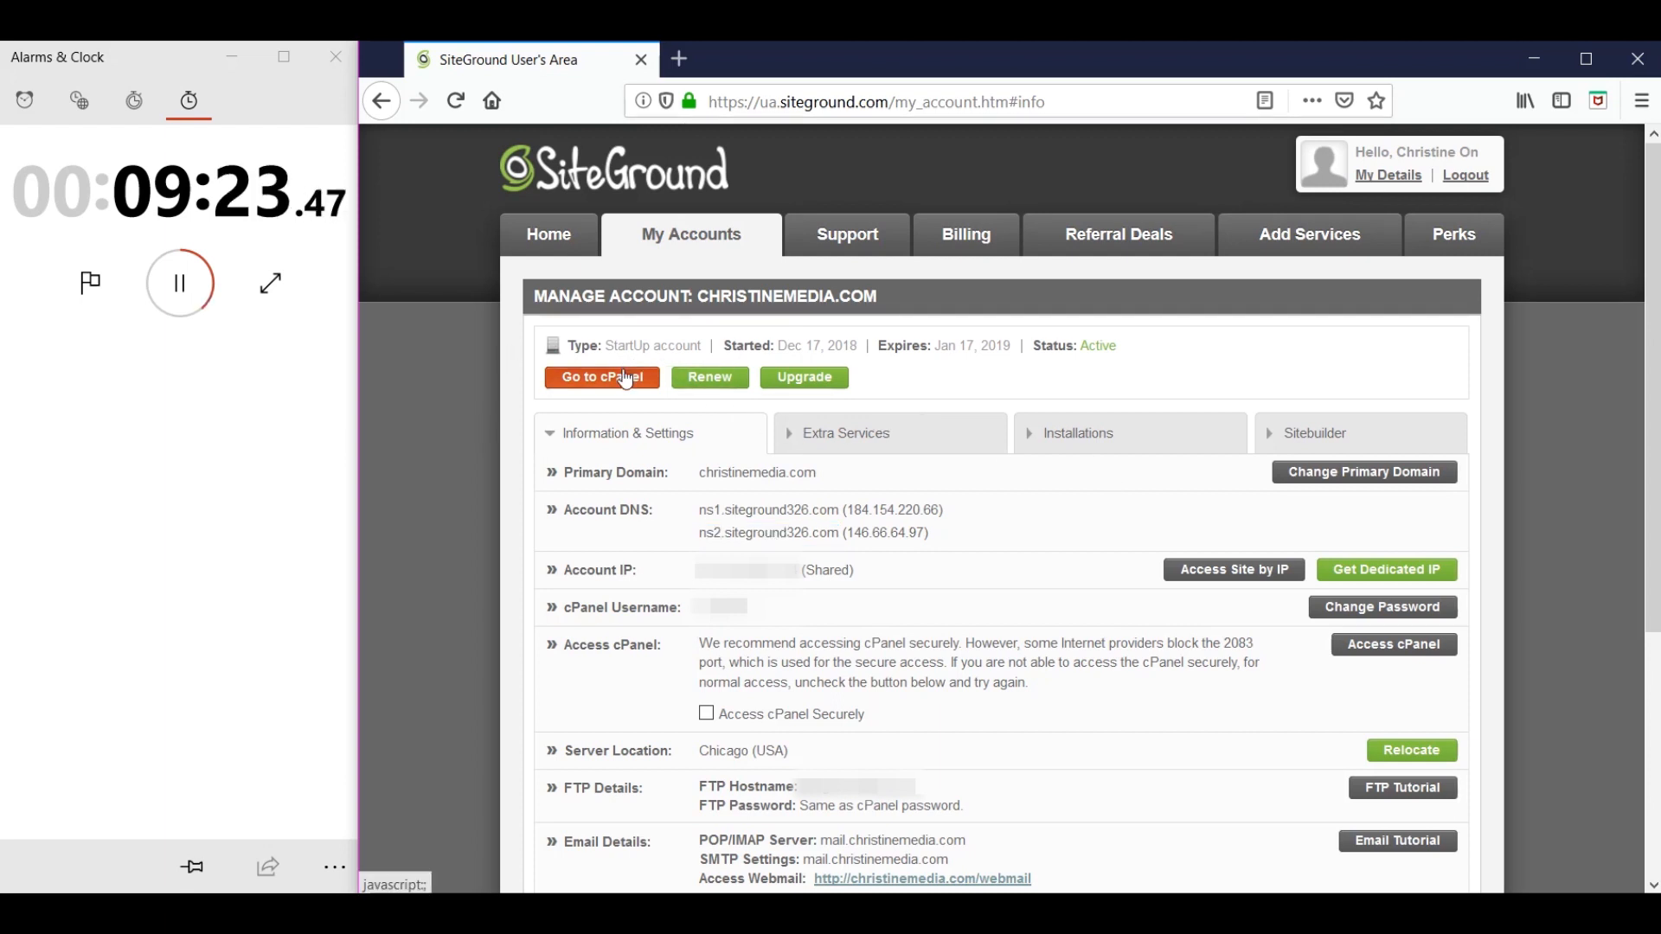
left_click(687, 248)
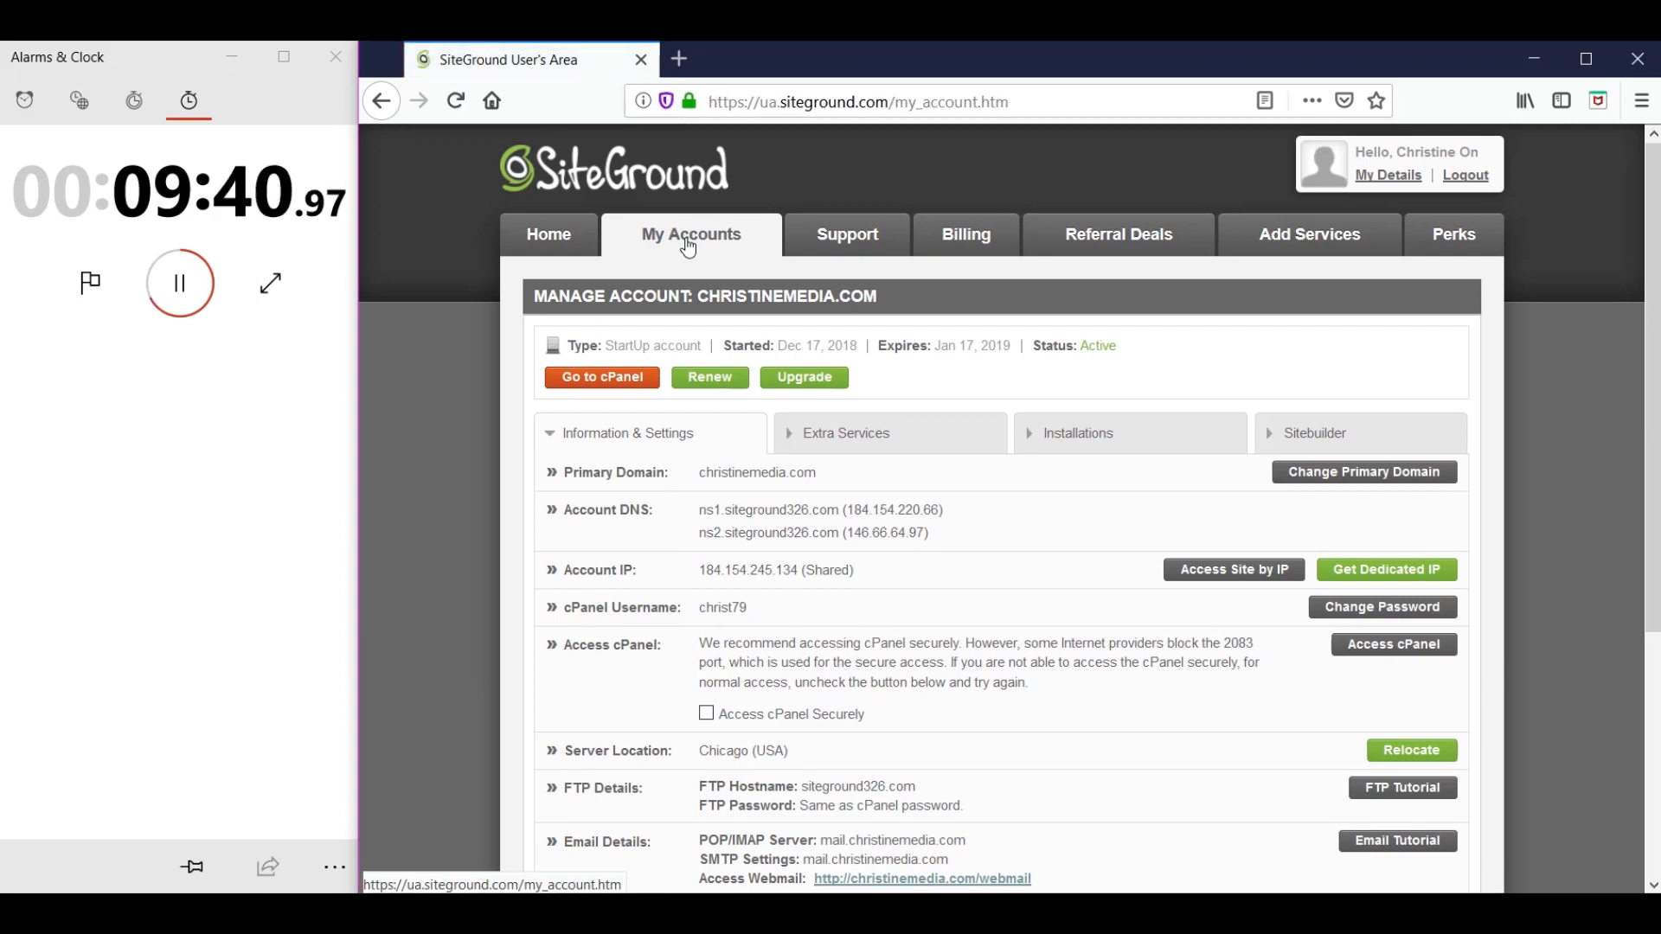
- Open the WordPress admin panel for the christinemedia.com installation from Installations
left_click(1073, 432)
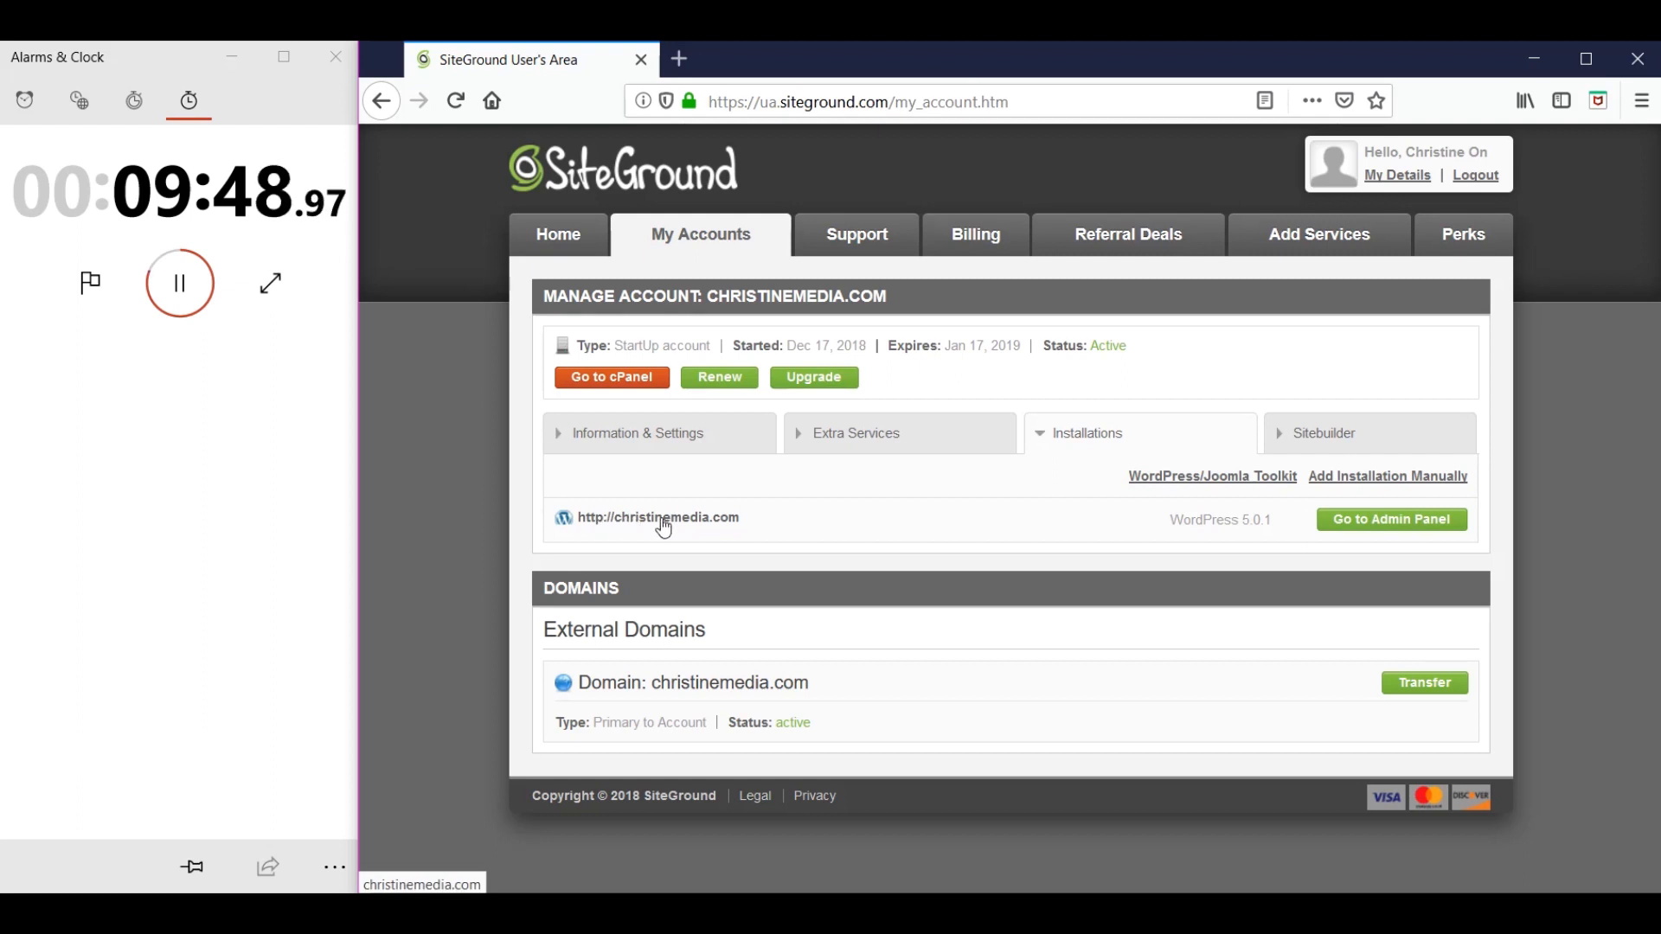
left_click(634, 523)
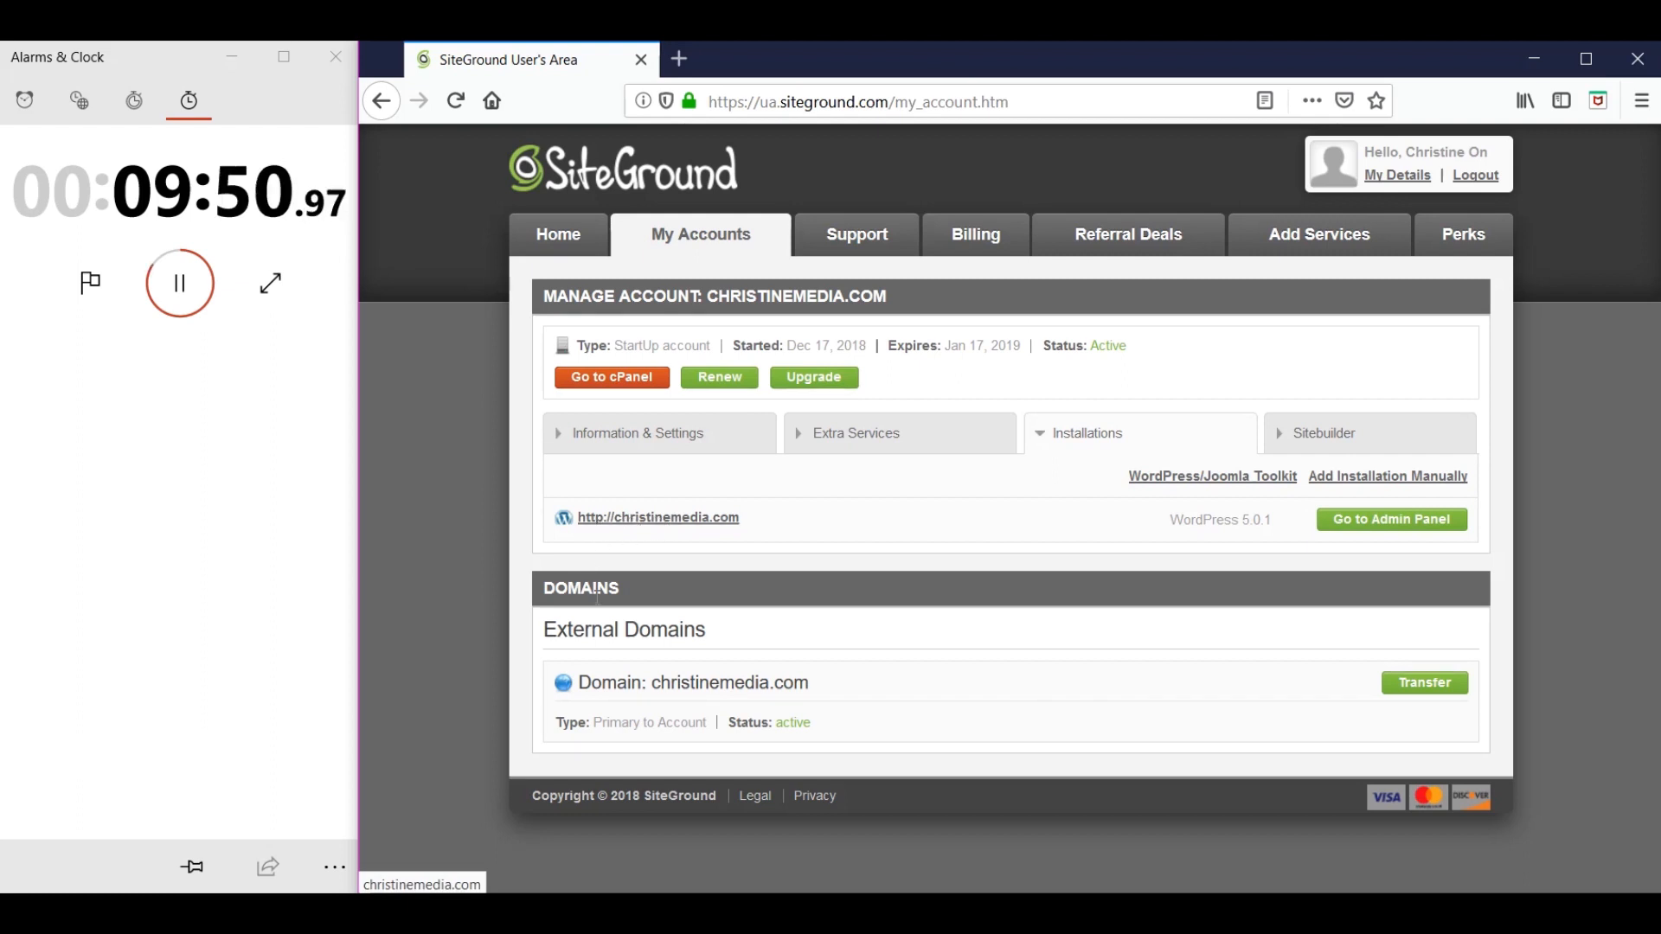
left_click(1408, 522)
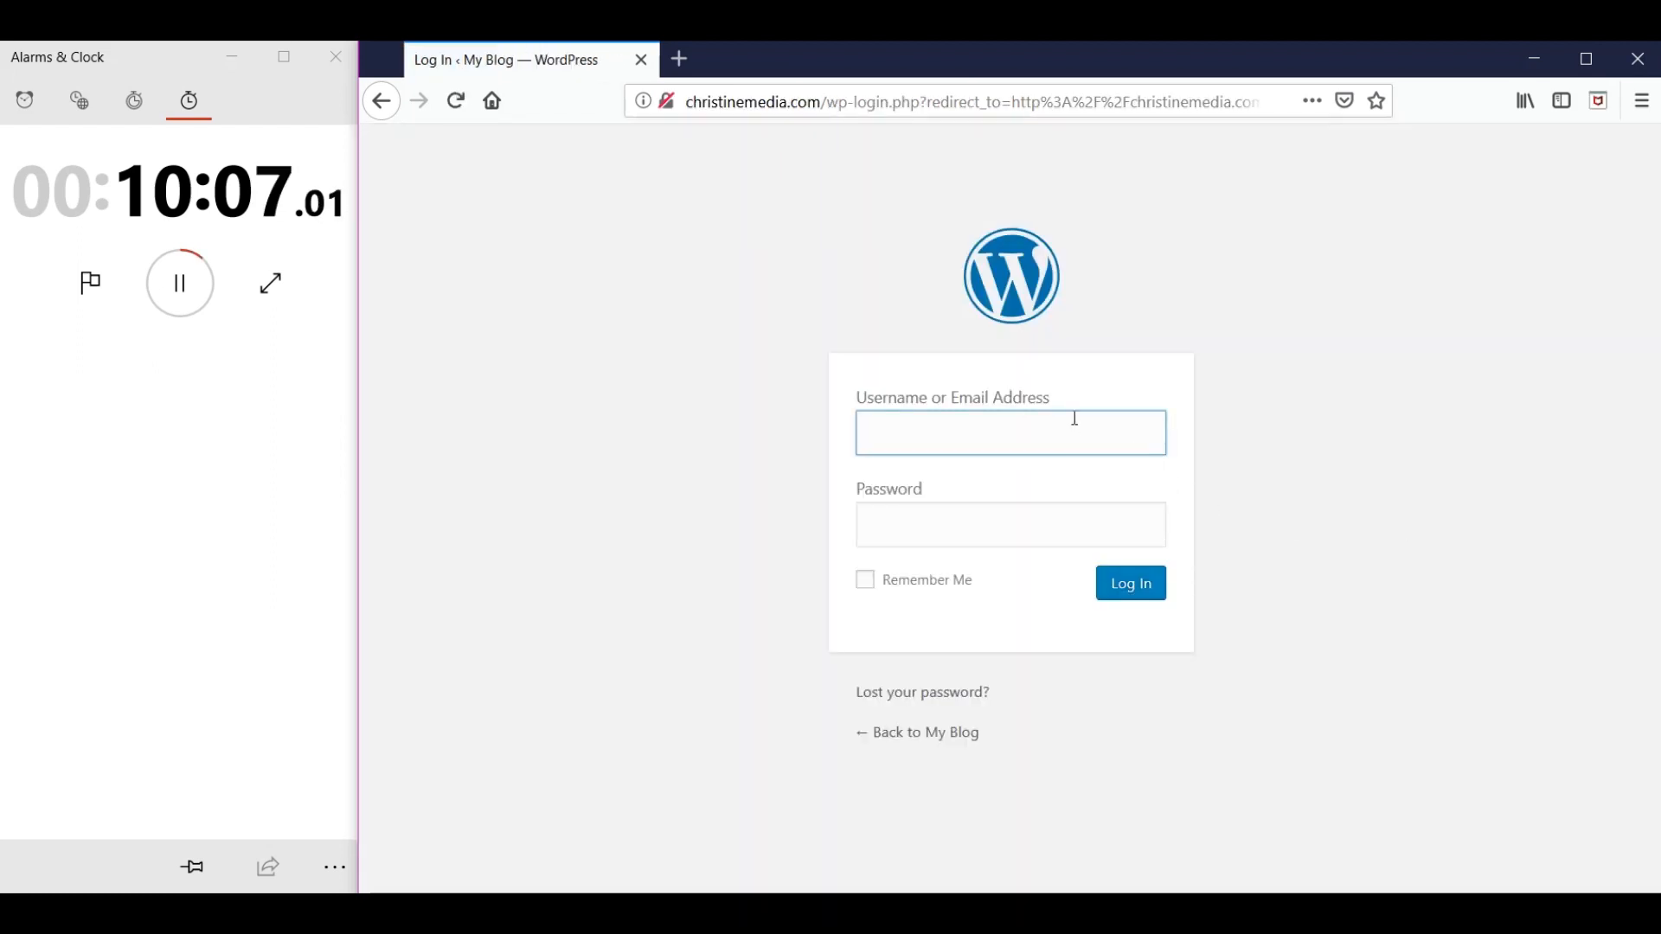
- Log in to the christinemedia.com WordPress admin with the site's username and password
type("christinemedia")
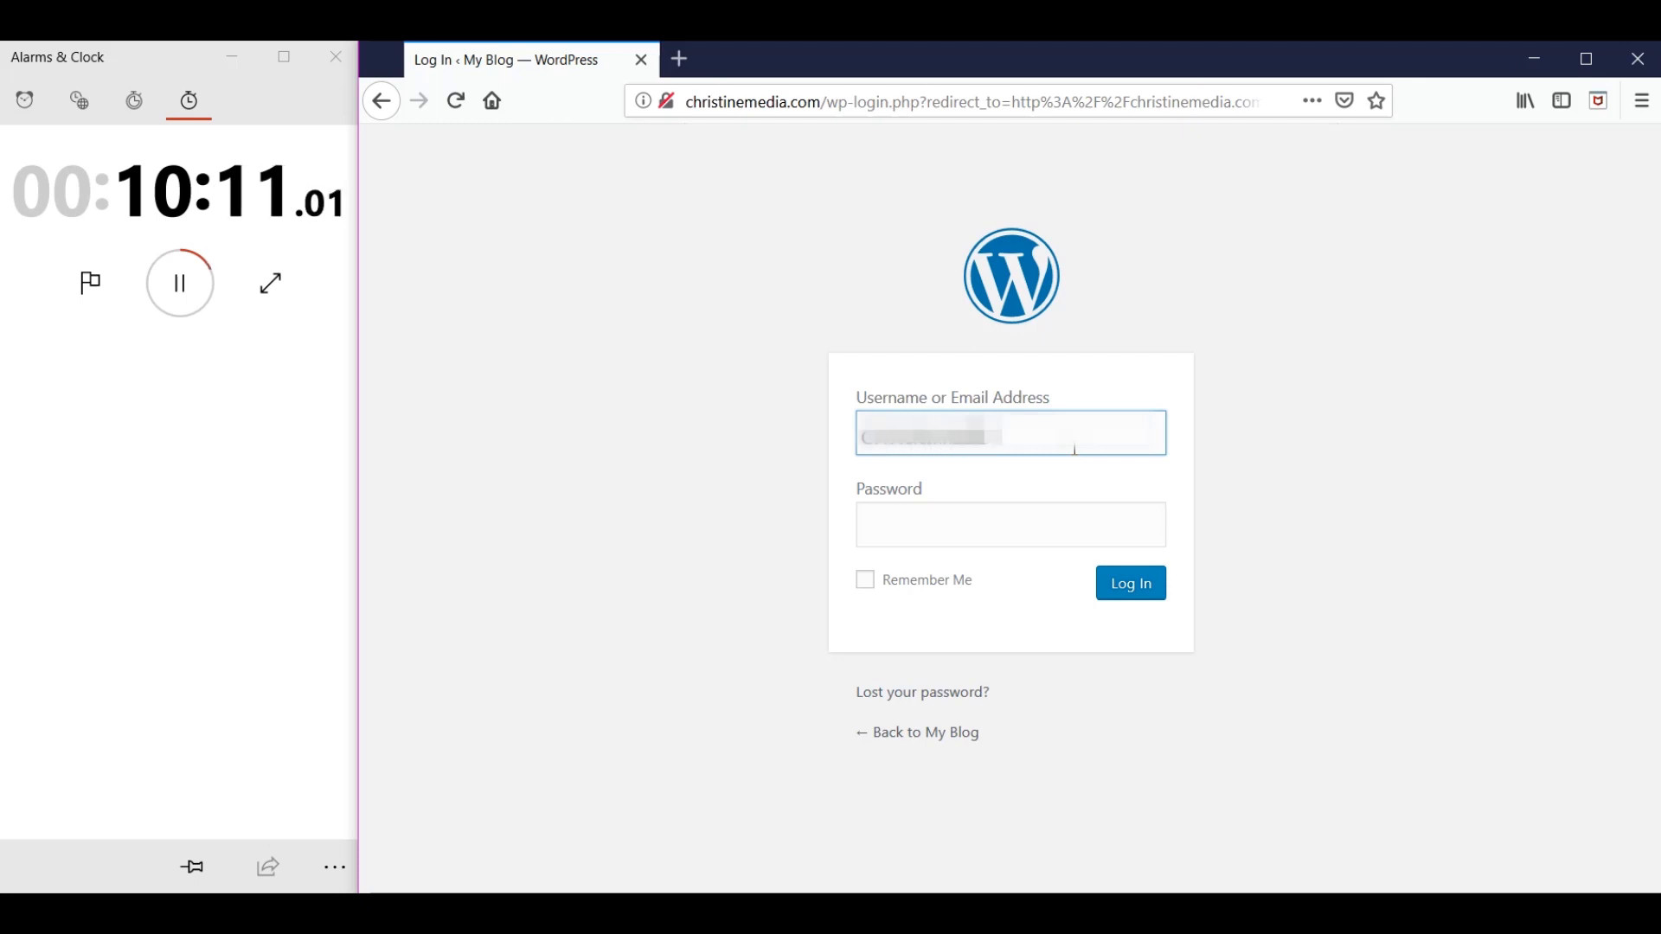
key("Tab")
type("**********")
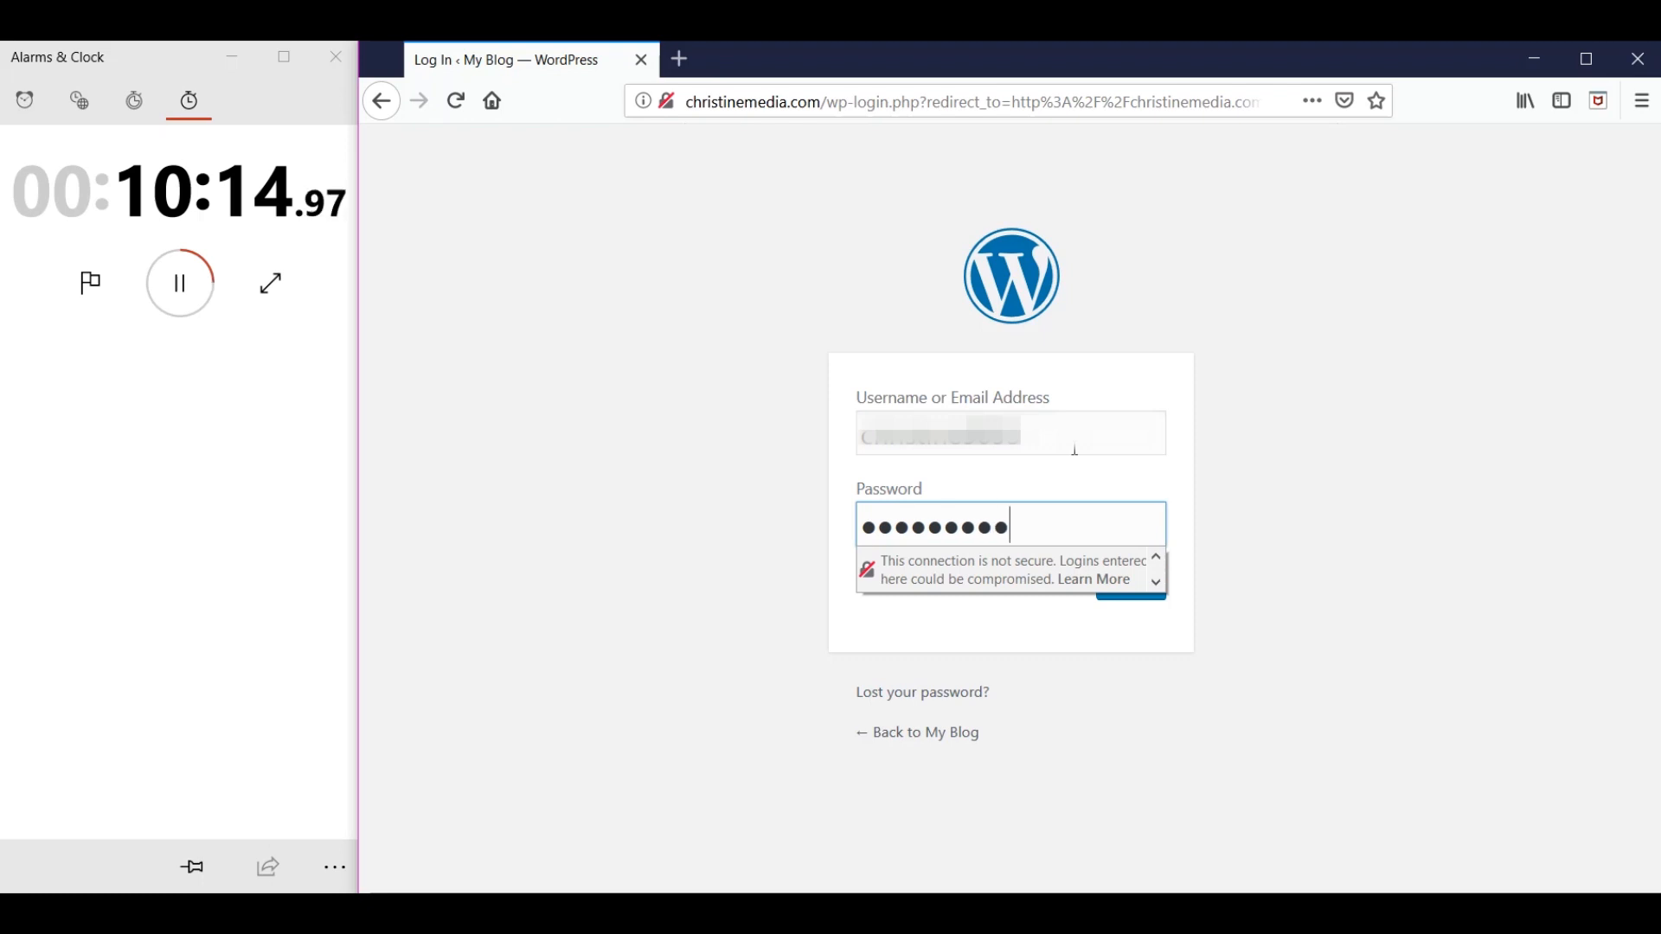
type("***")
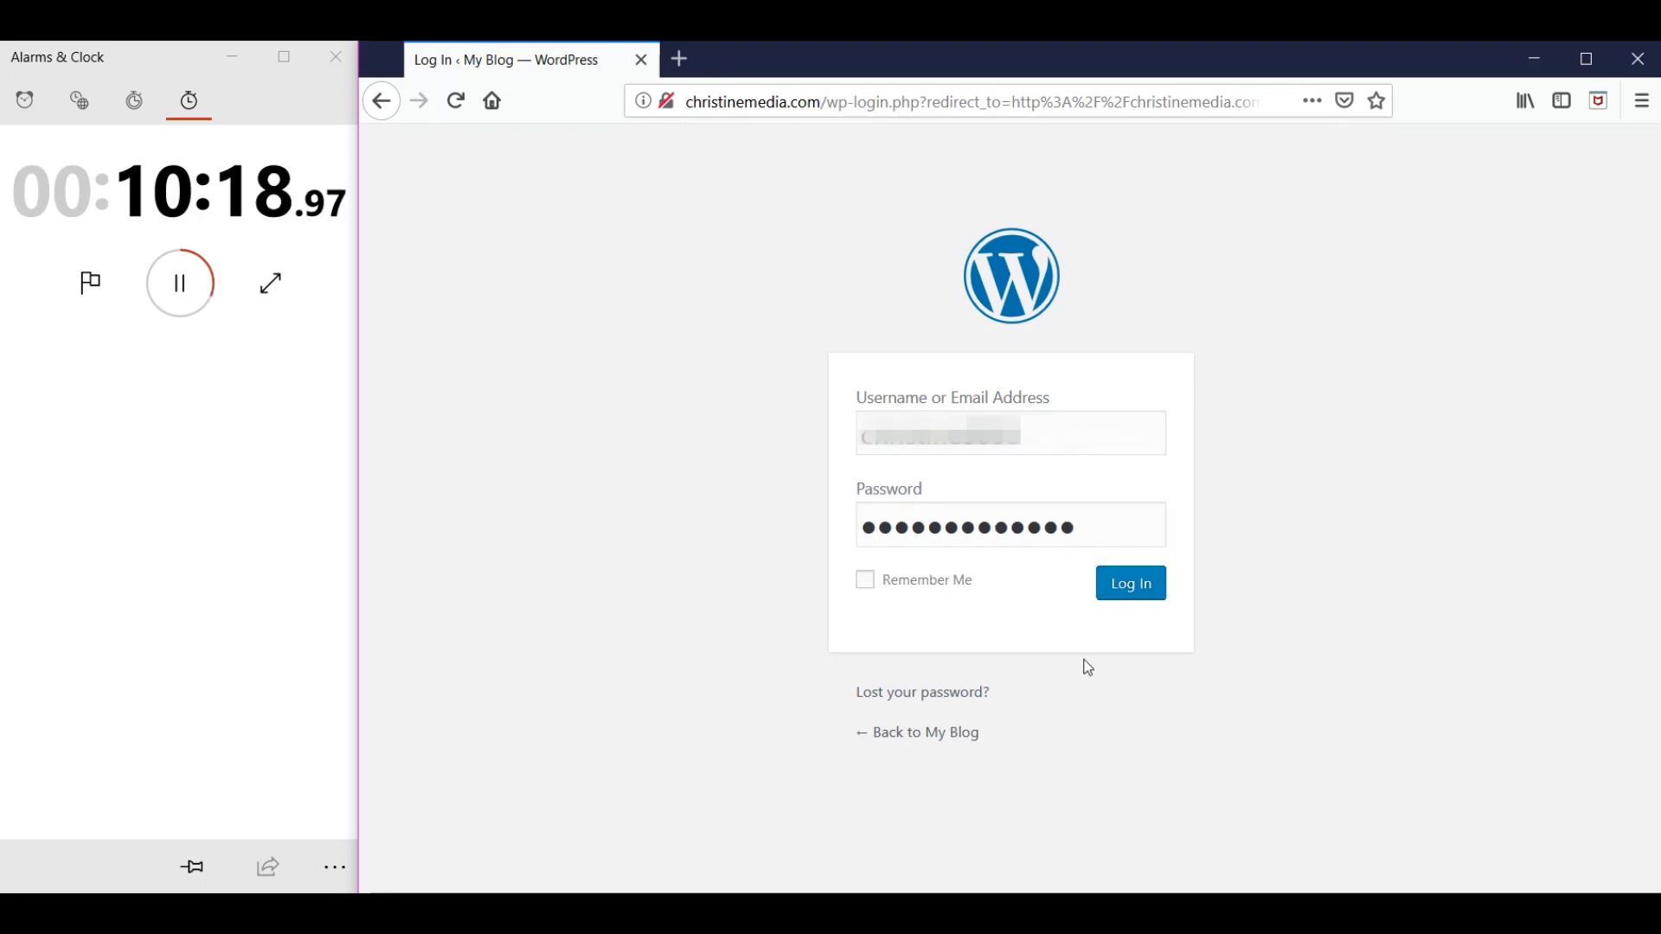
left_click(1129, 592)
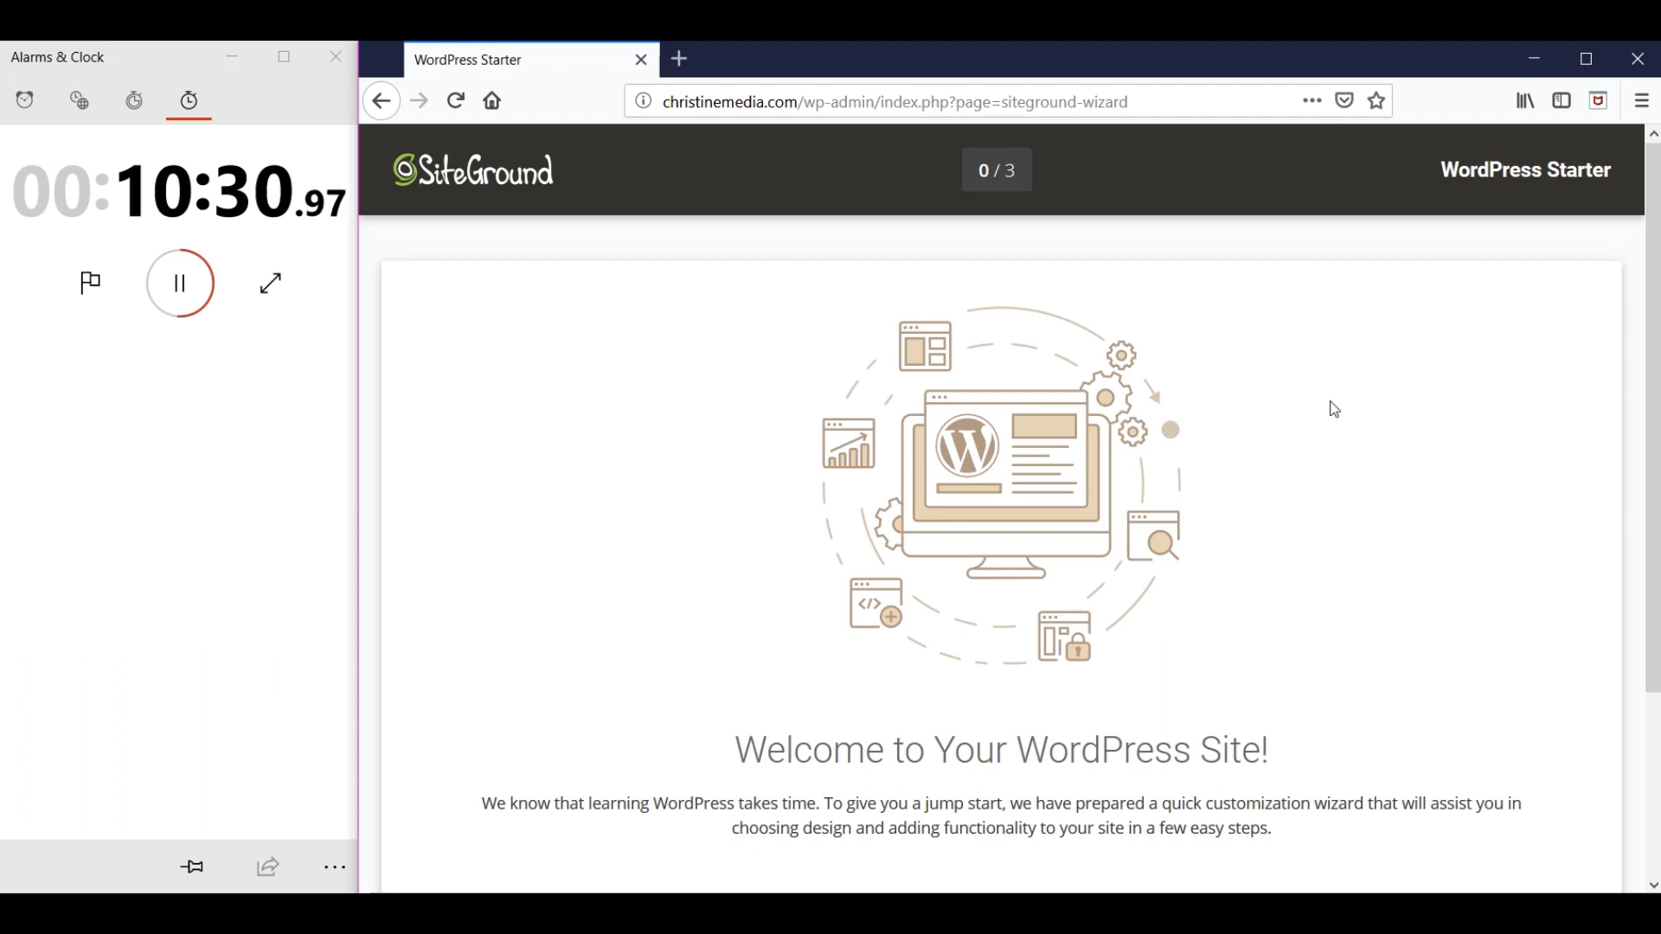
scroll(1342, 476, "down", 3)
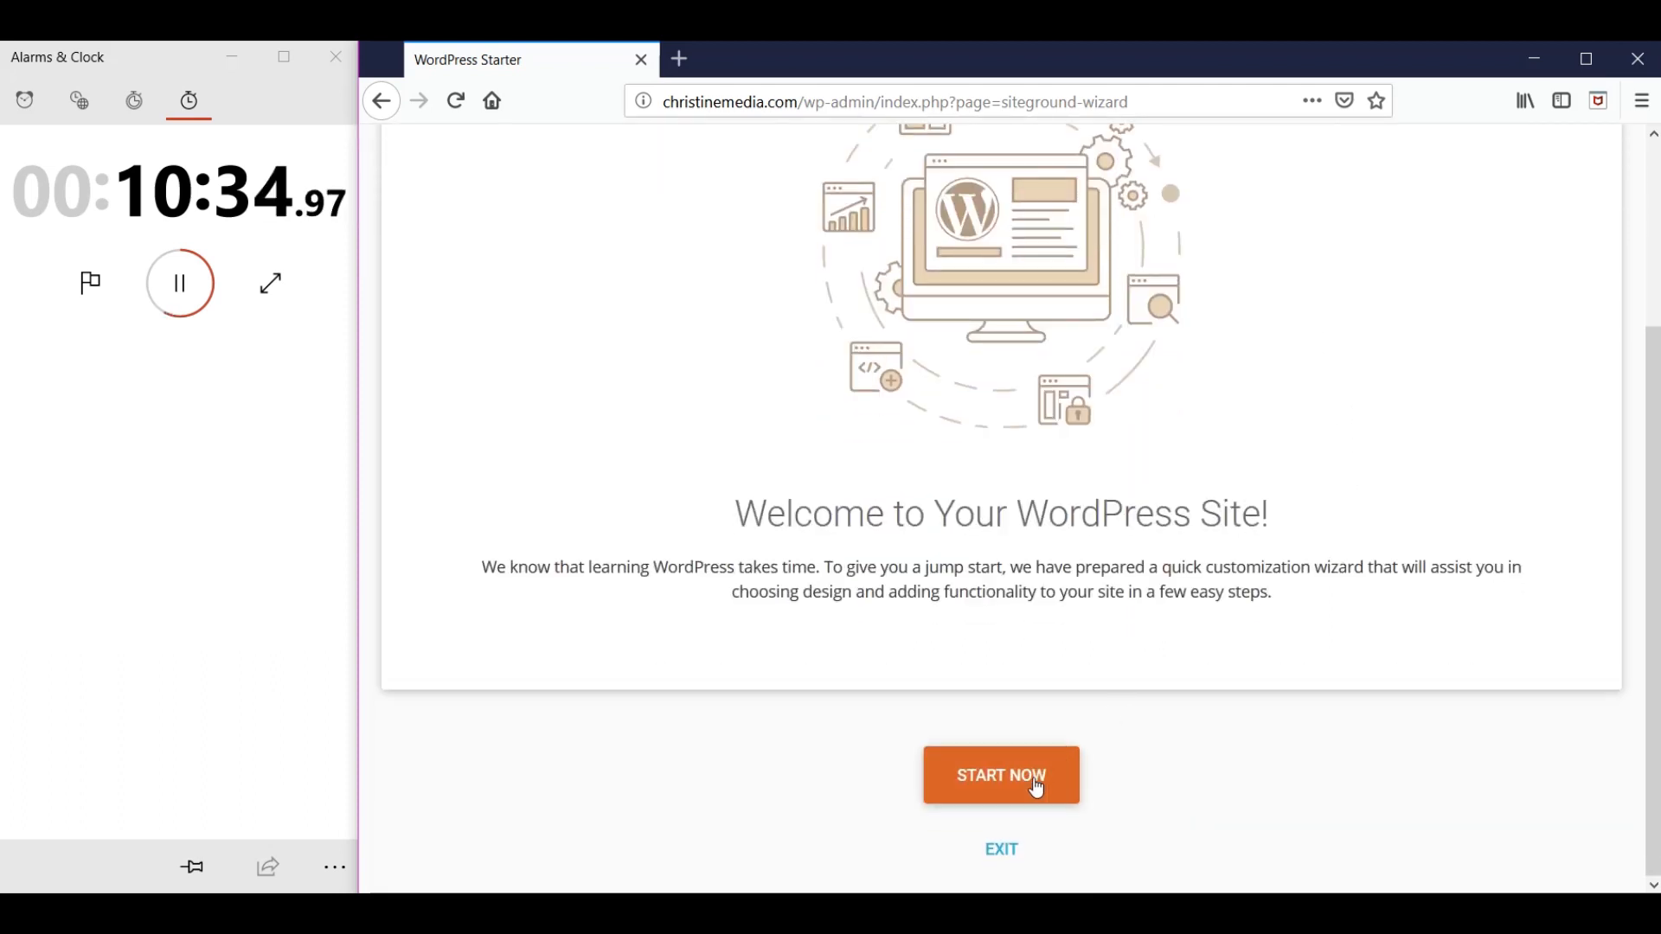
- Start the WordPress Starter wizard and select the free Makeup Artist theme
left_click(1008, 789)
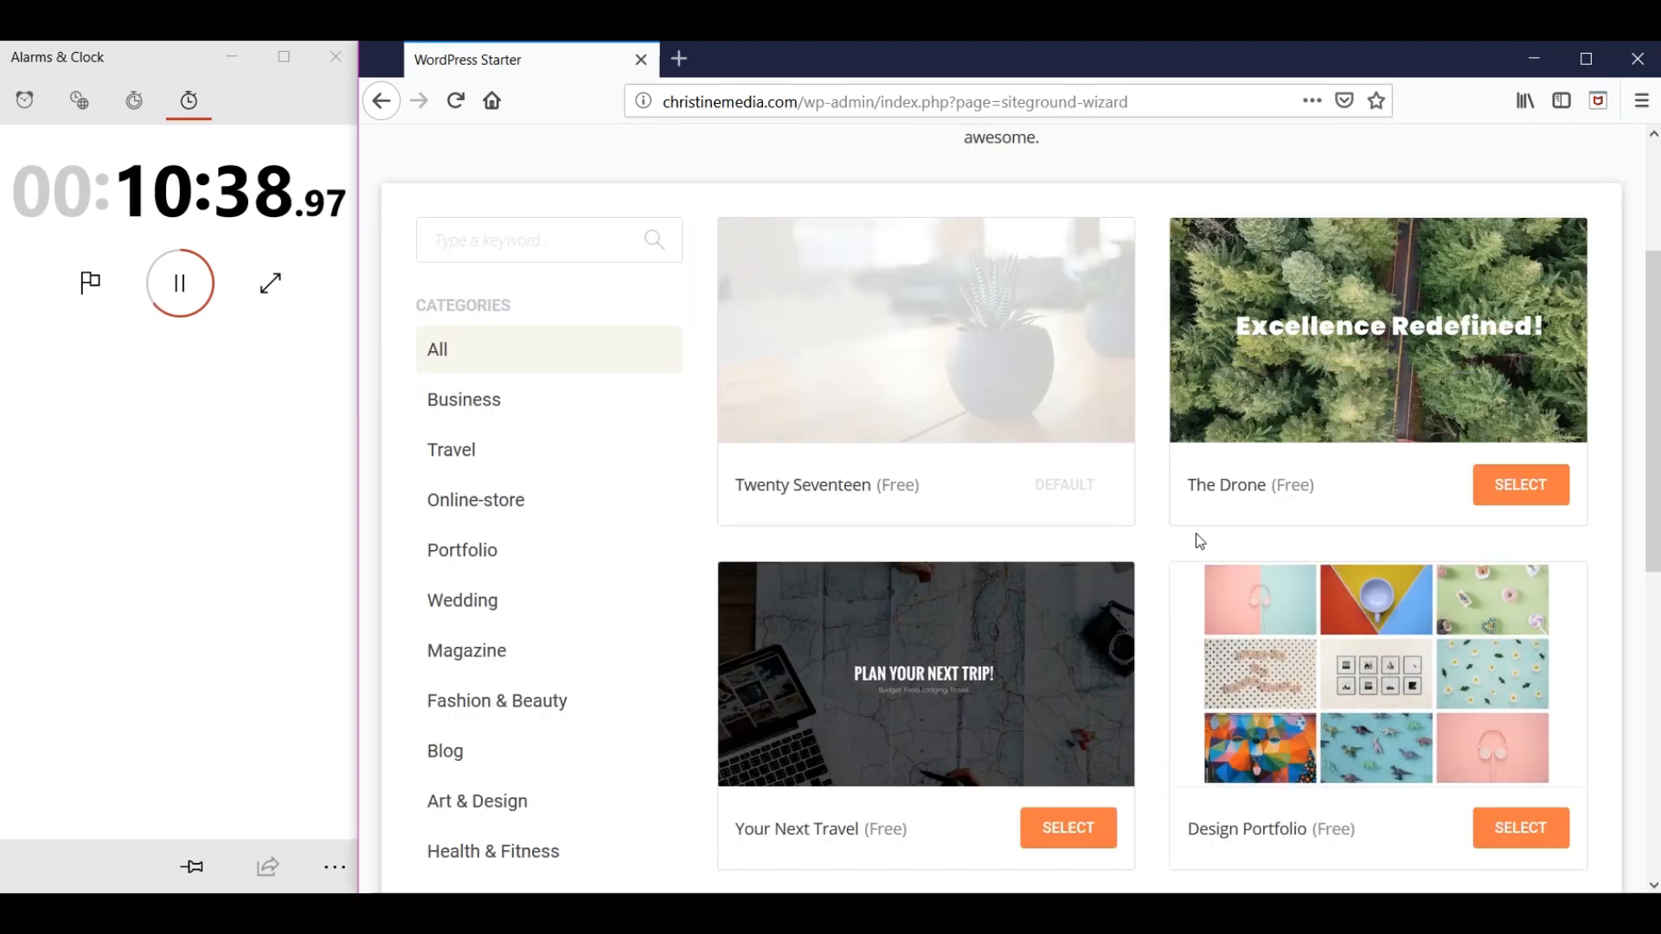
scroll(1200, 542, "up", 5)
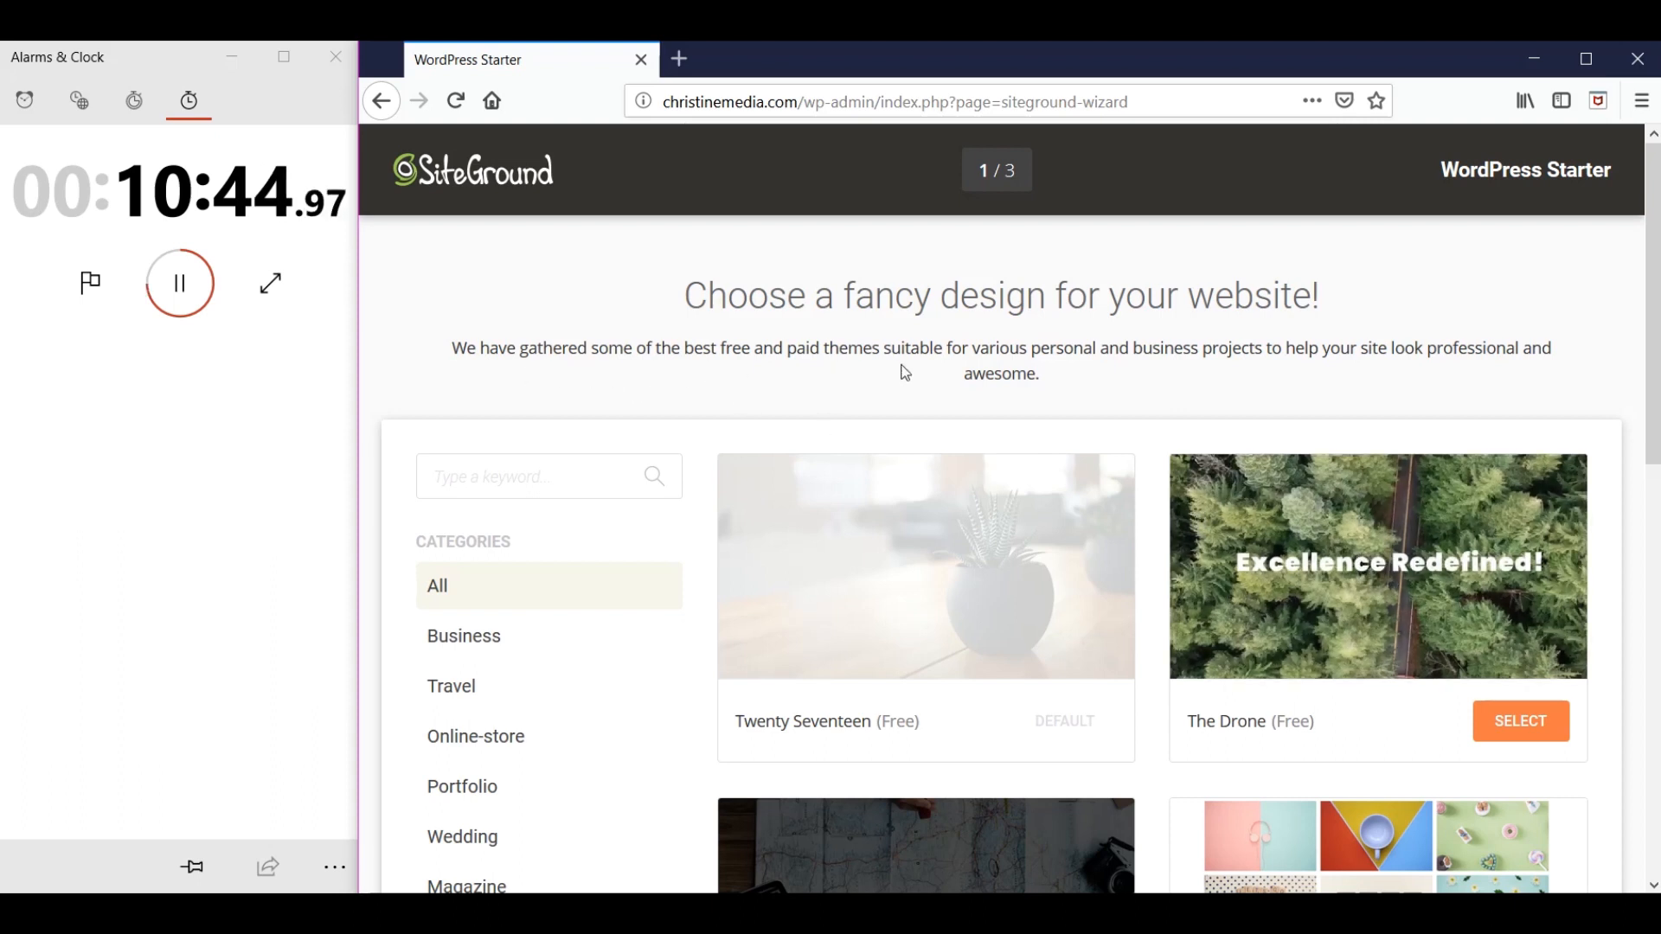
scroll(1157, 433, "down", 3)
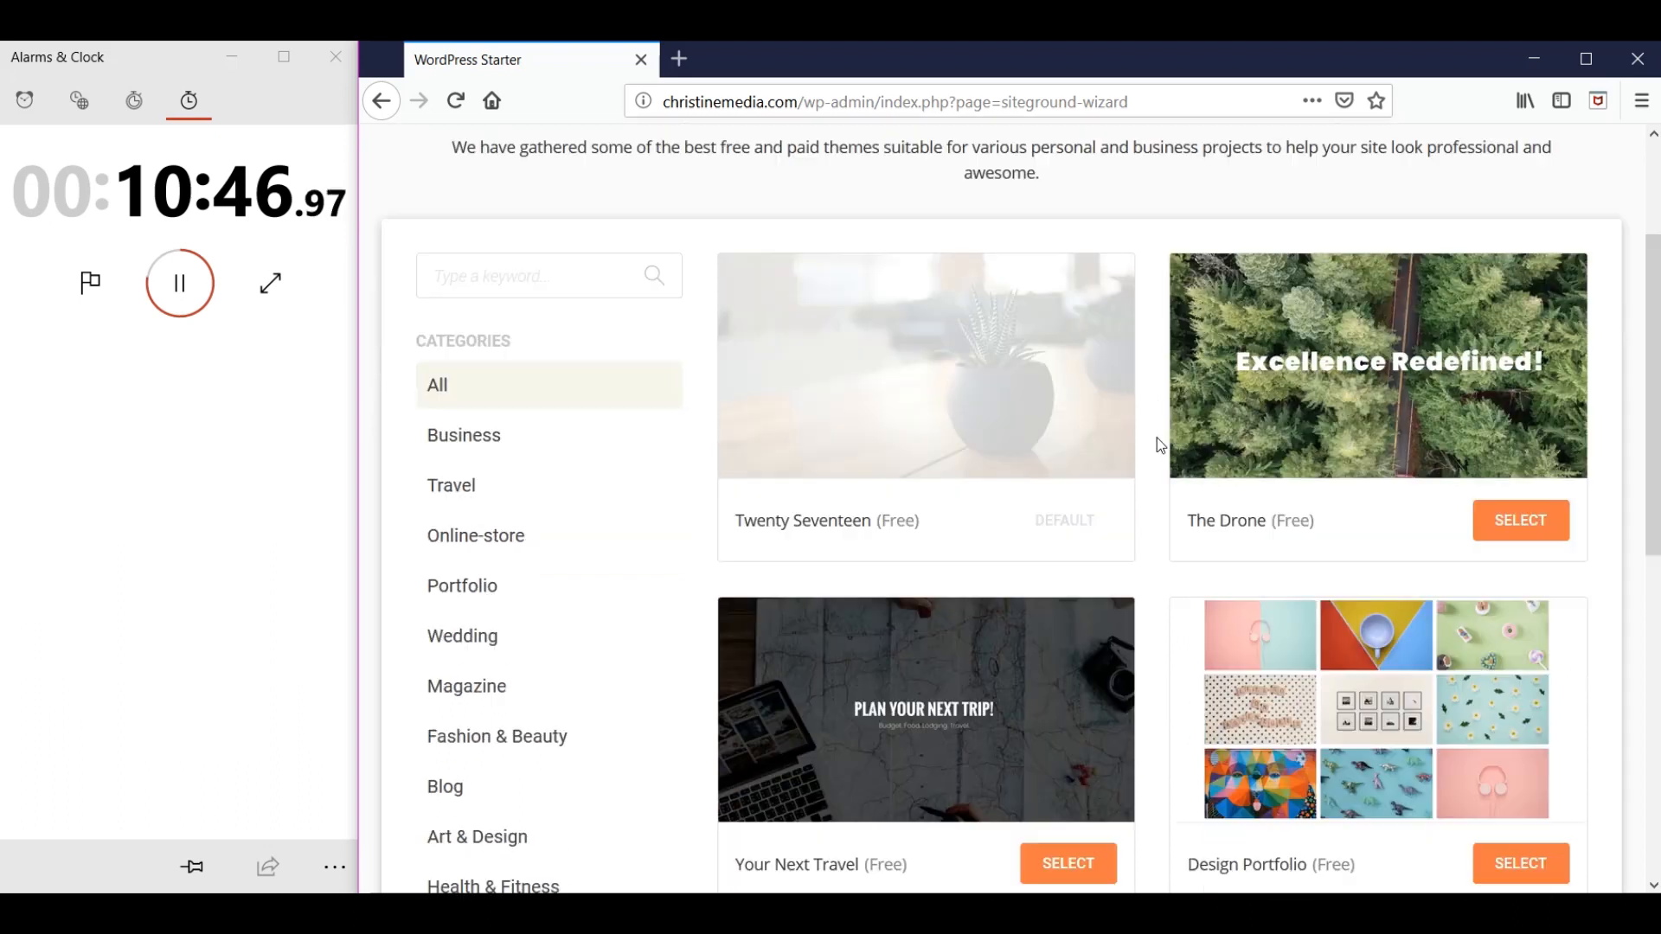
scroll(1197, 695, "down", 5)
scroll(1208, 714, "down", 5)
scroll(611, 531, "down", 3)
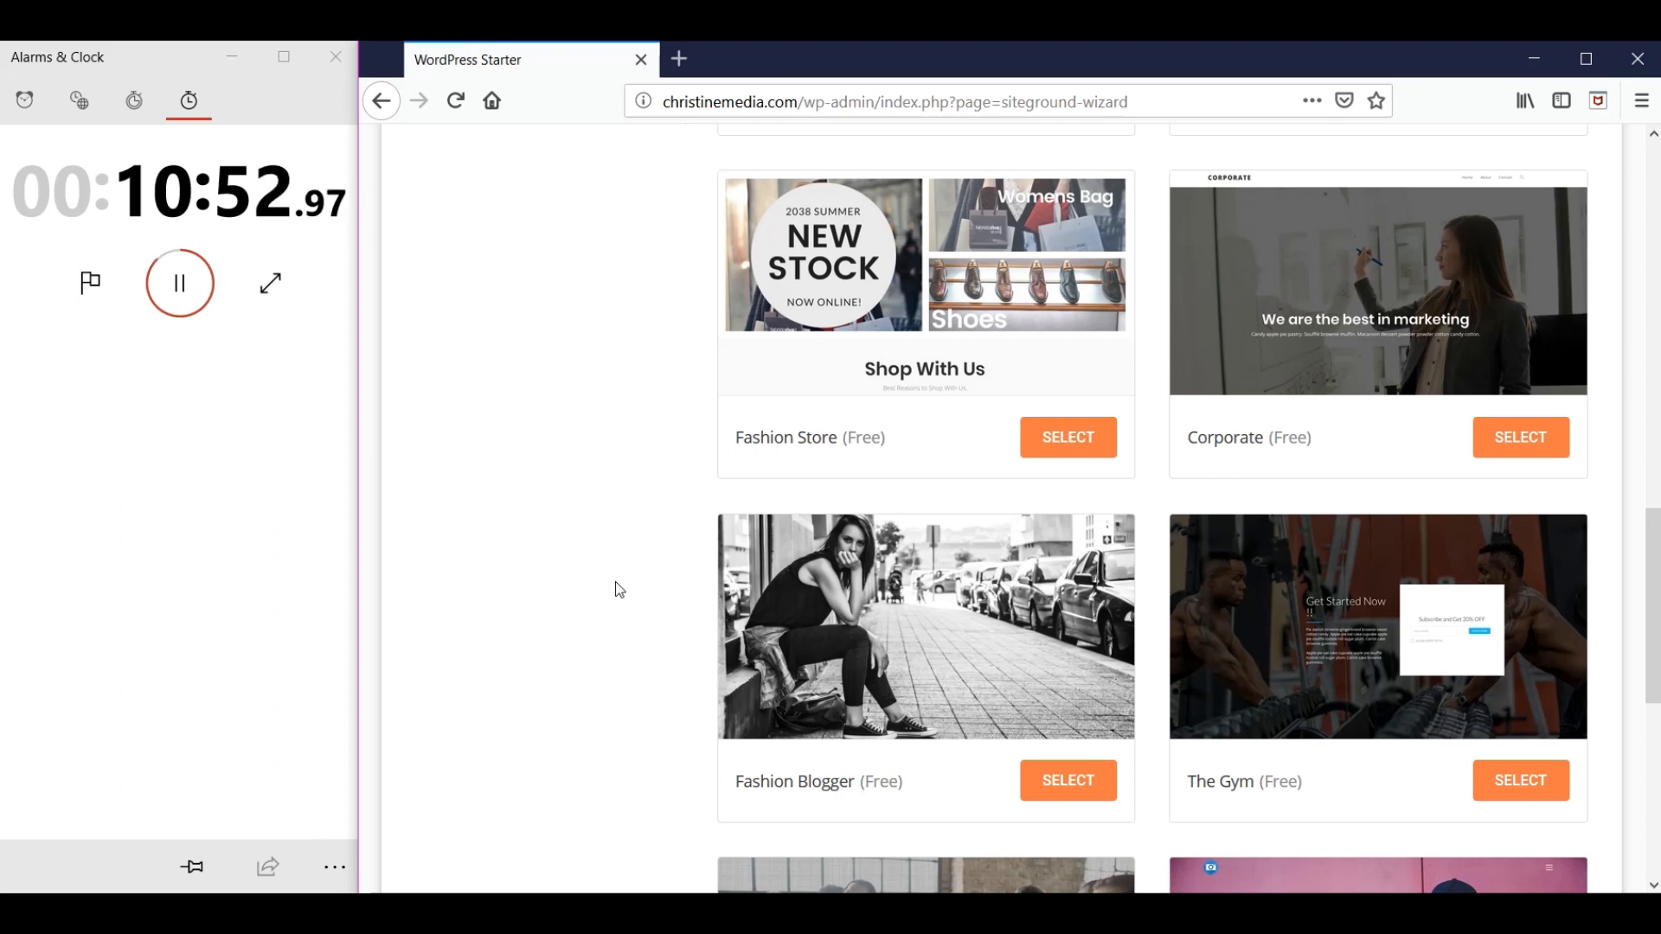
scroll(671, 630, "down", 4)
scroll(668, 586, "down", 5)
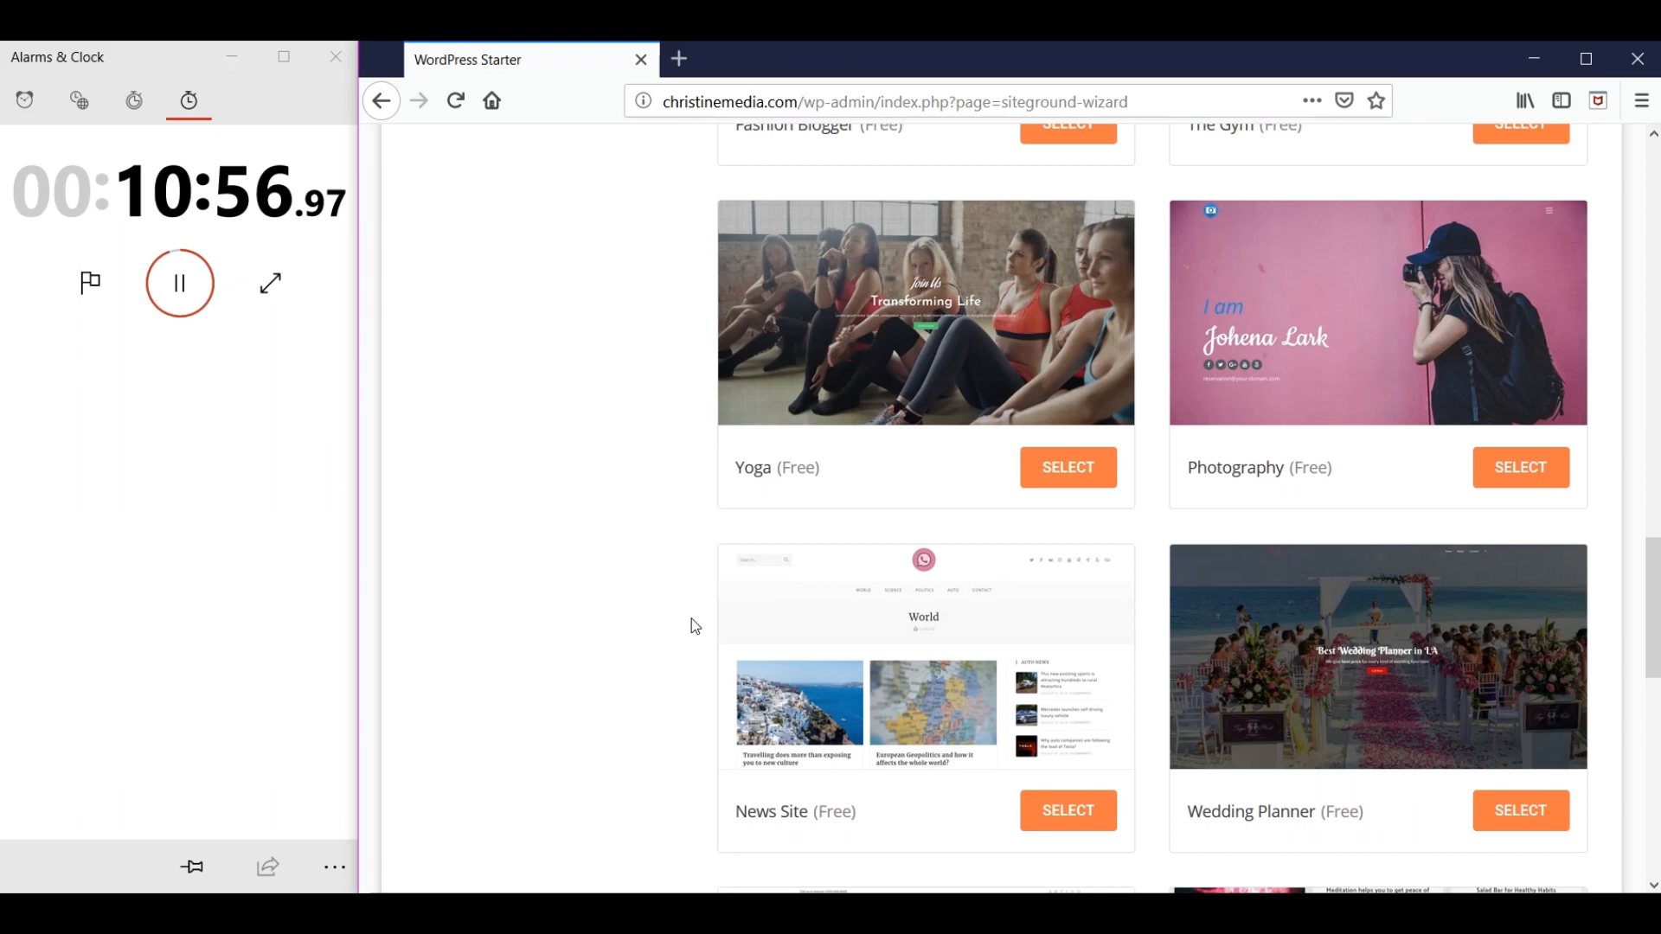
scroll(727, 630, "down", 3)
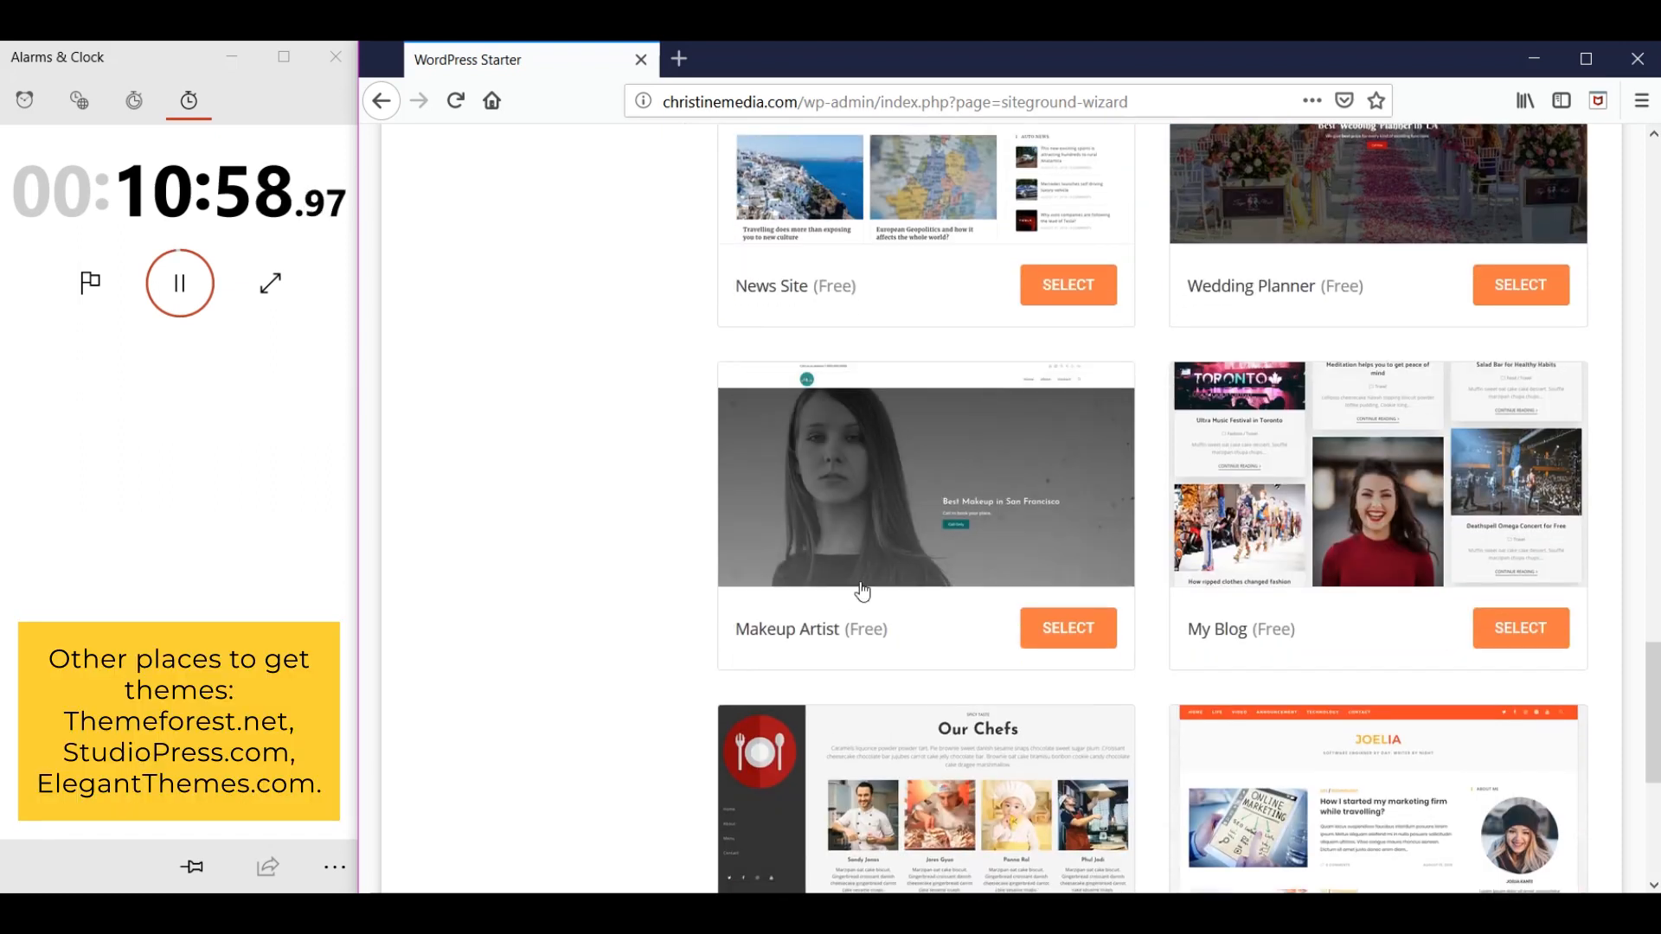
left_click(1078, 630)
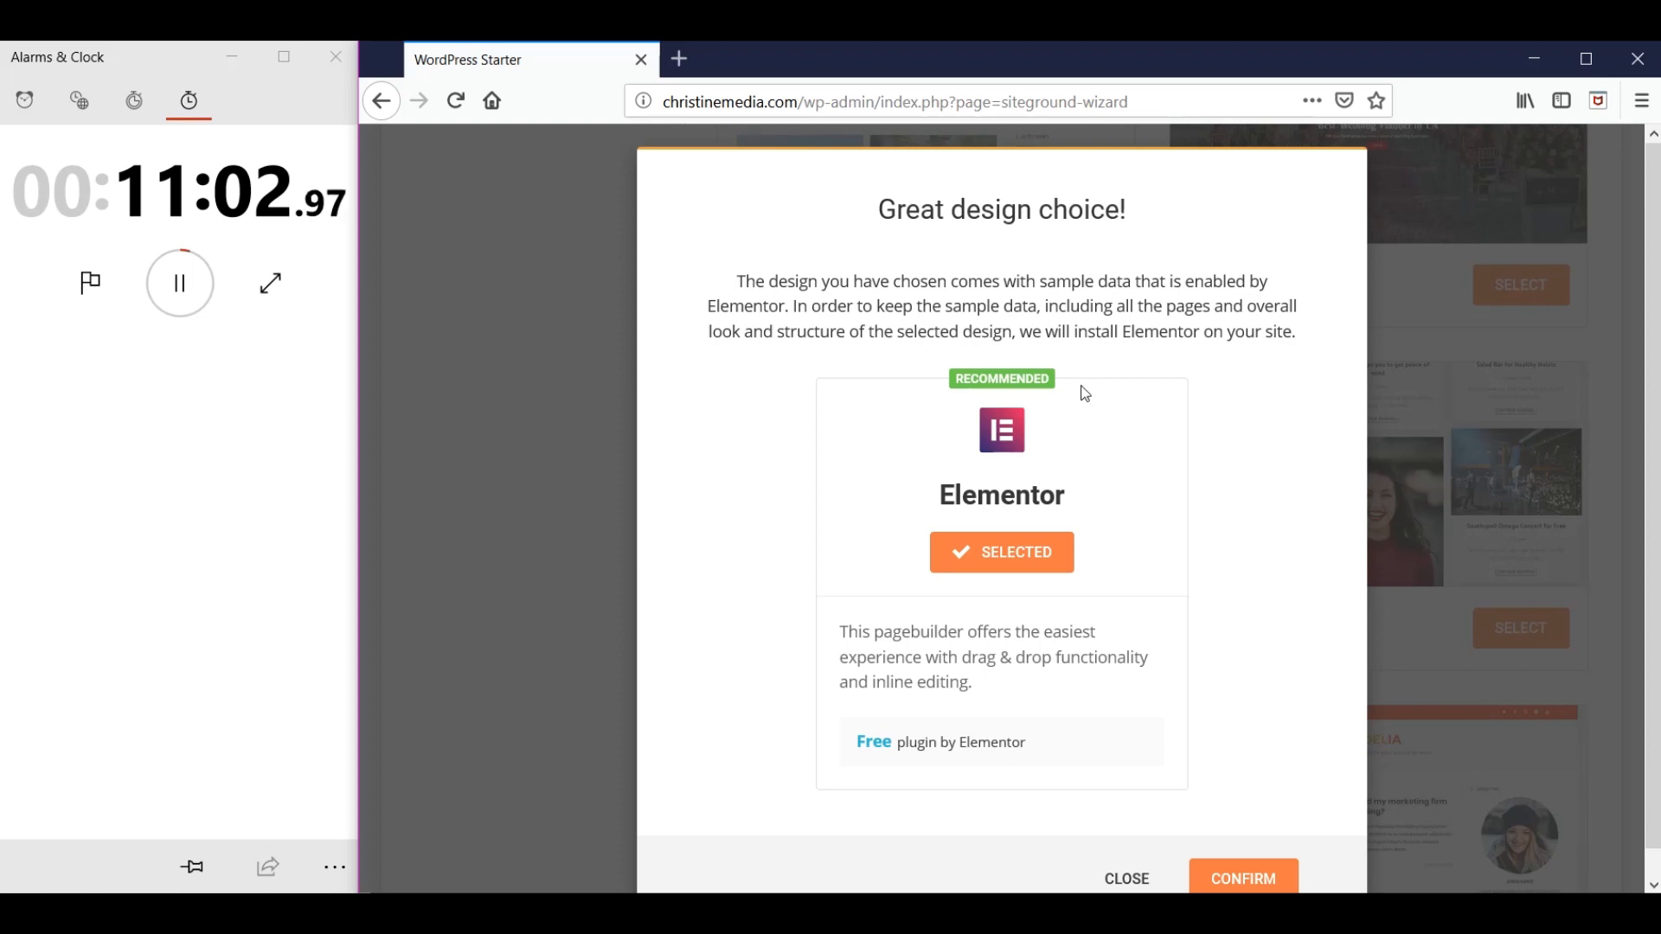
- Confirm Elementor for the design, add Jetpack to the chosen plugins, and continue
scroll(1225, 651, "down", 1)
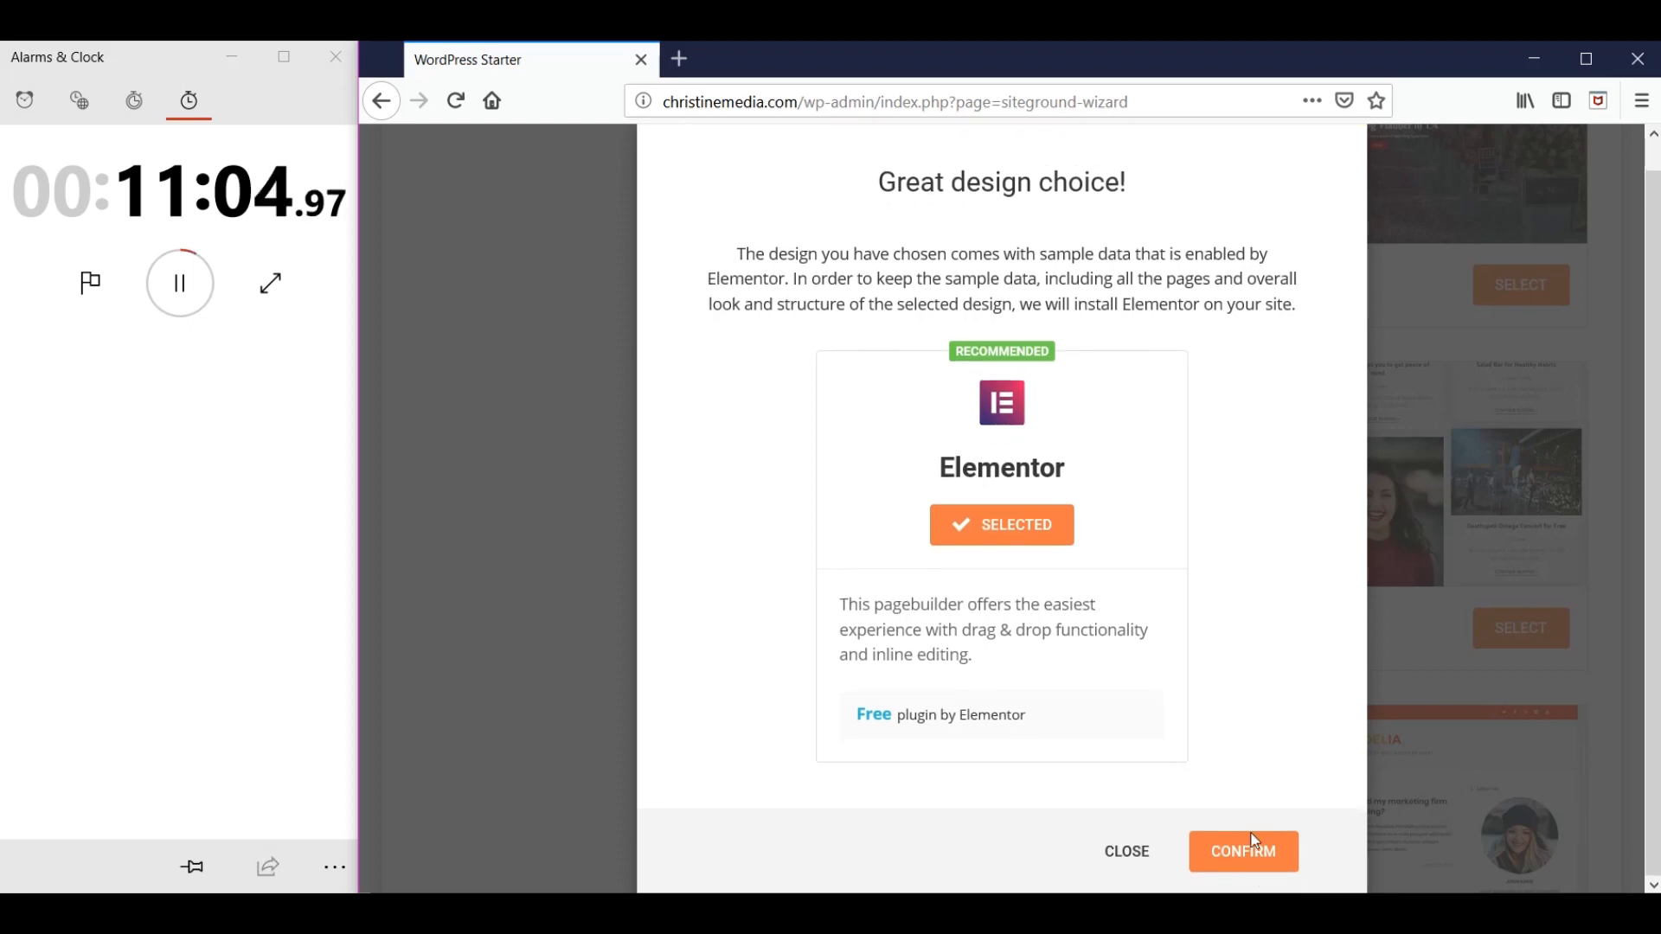
left_click(1250, 848)
scroll(1207, 760, "up", 6)
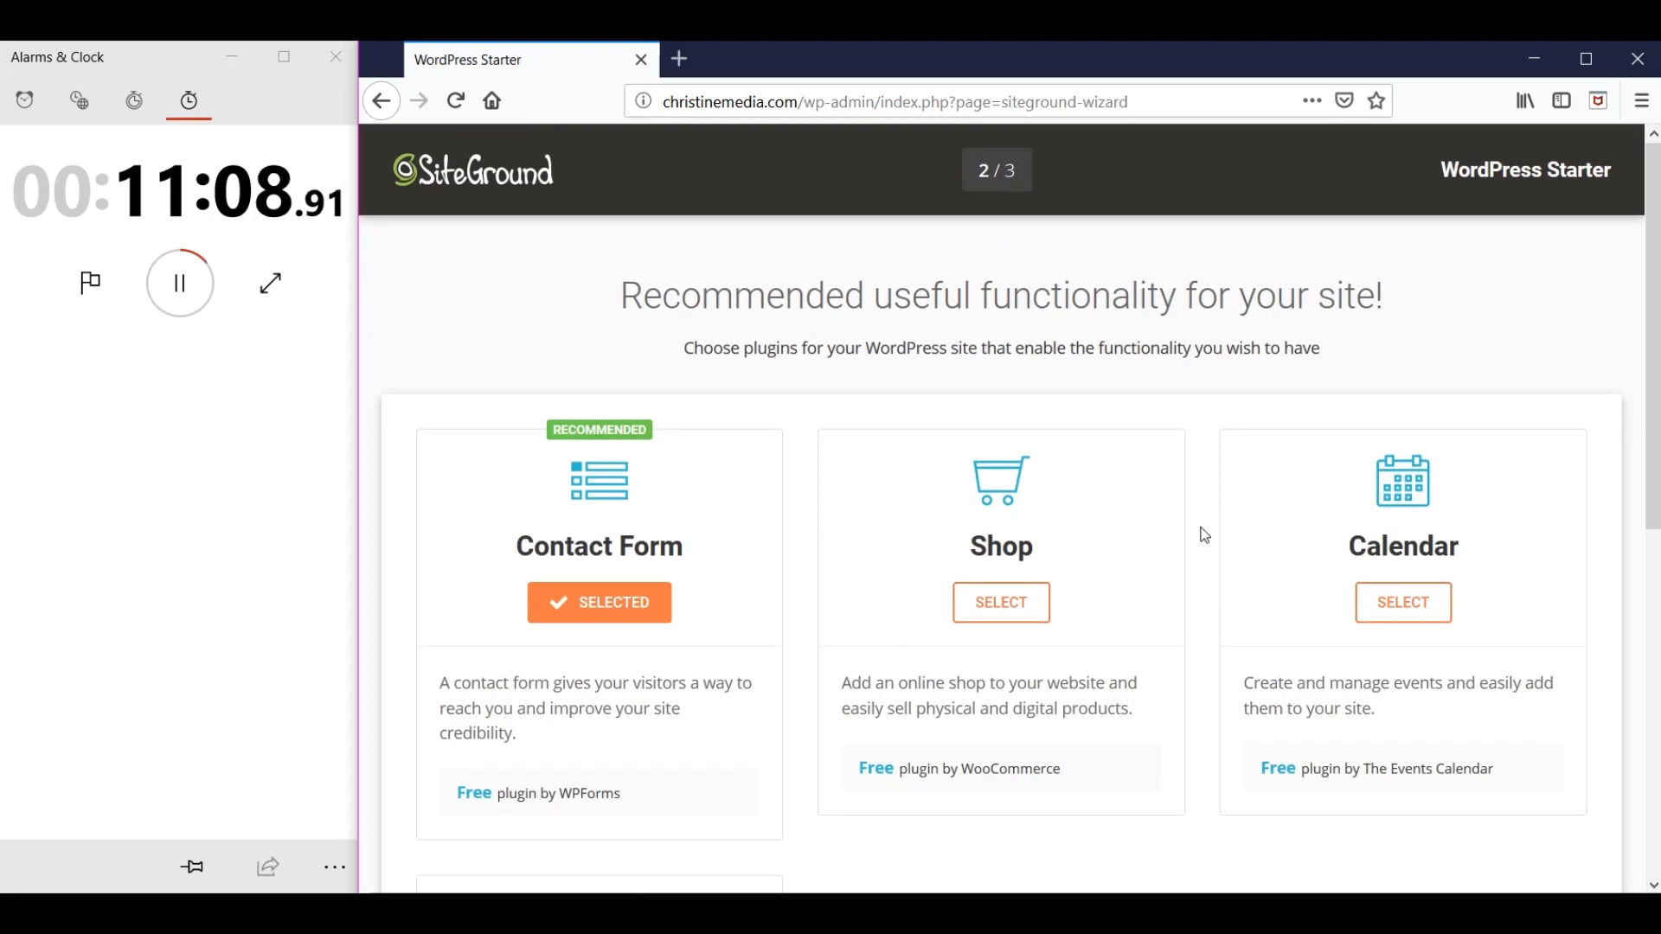
scroll(1203, 535, "down", 2)
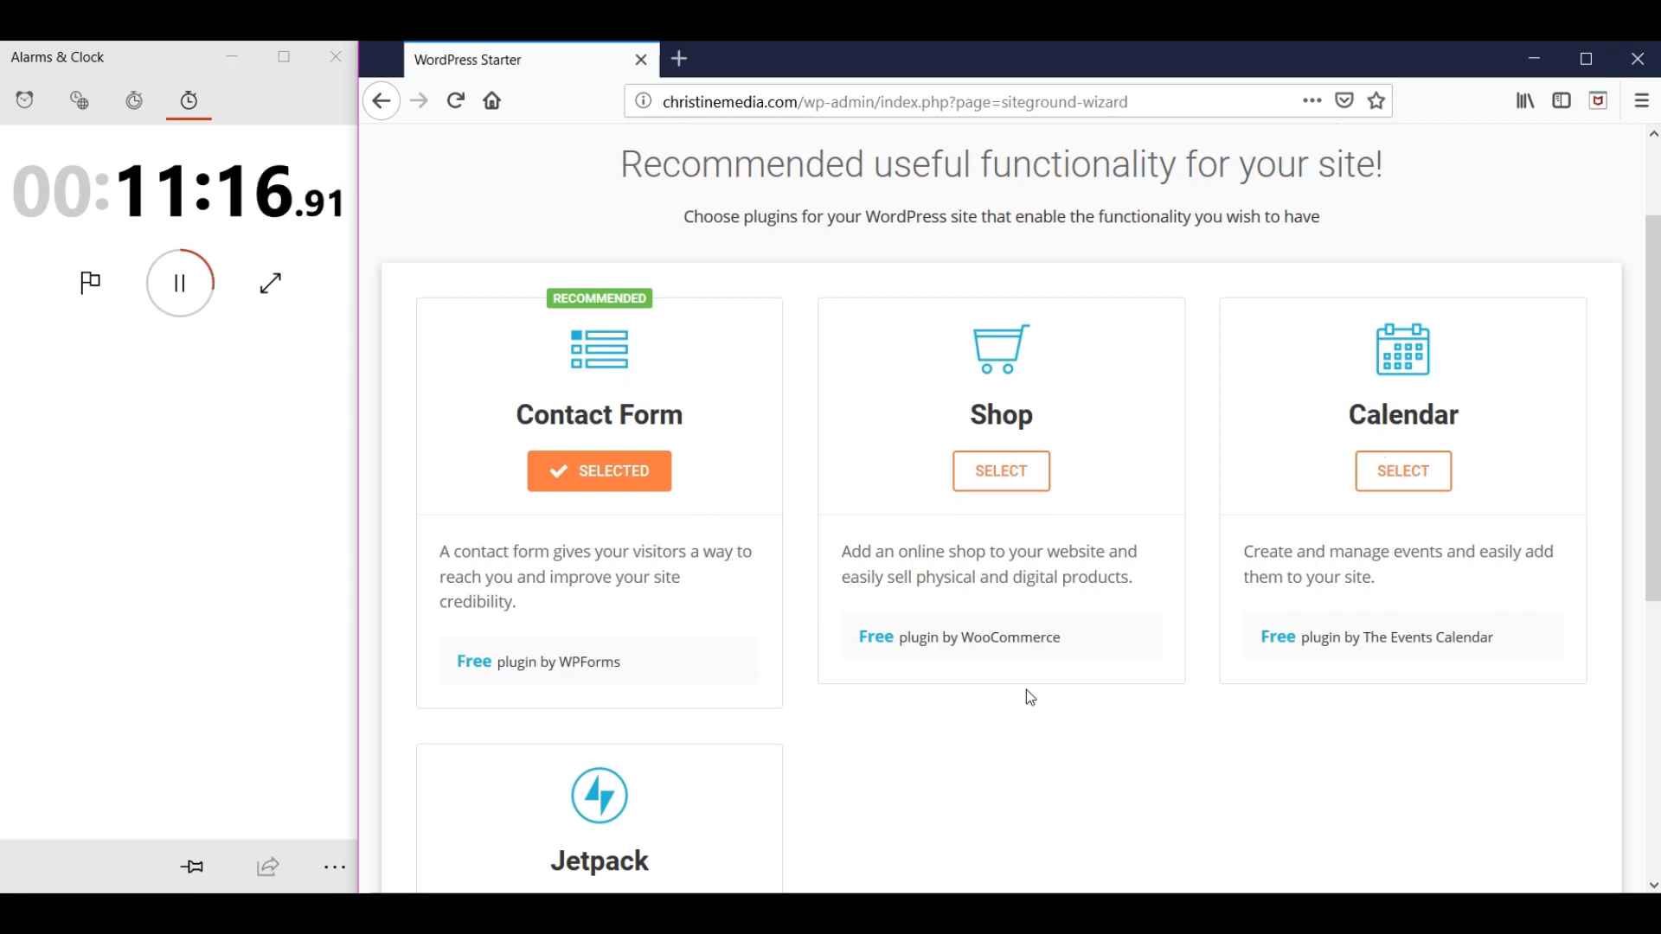
scroll(1028, 690, "down", 3)
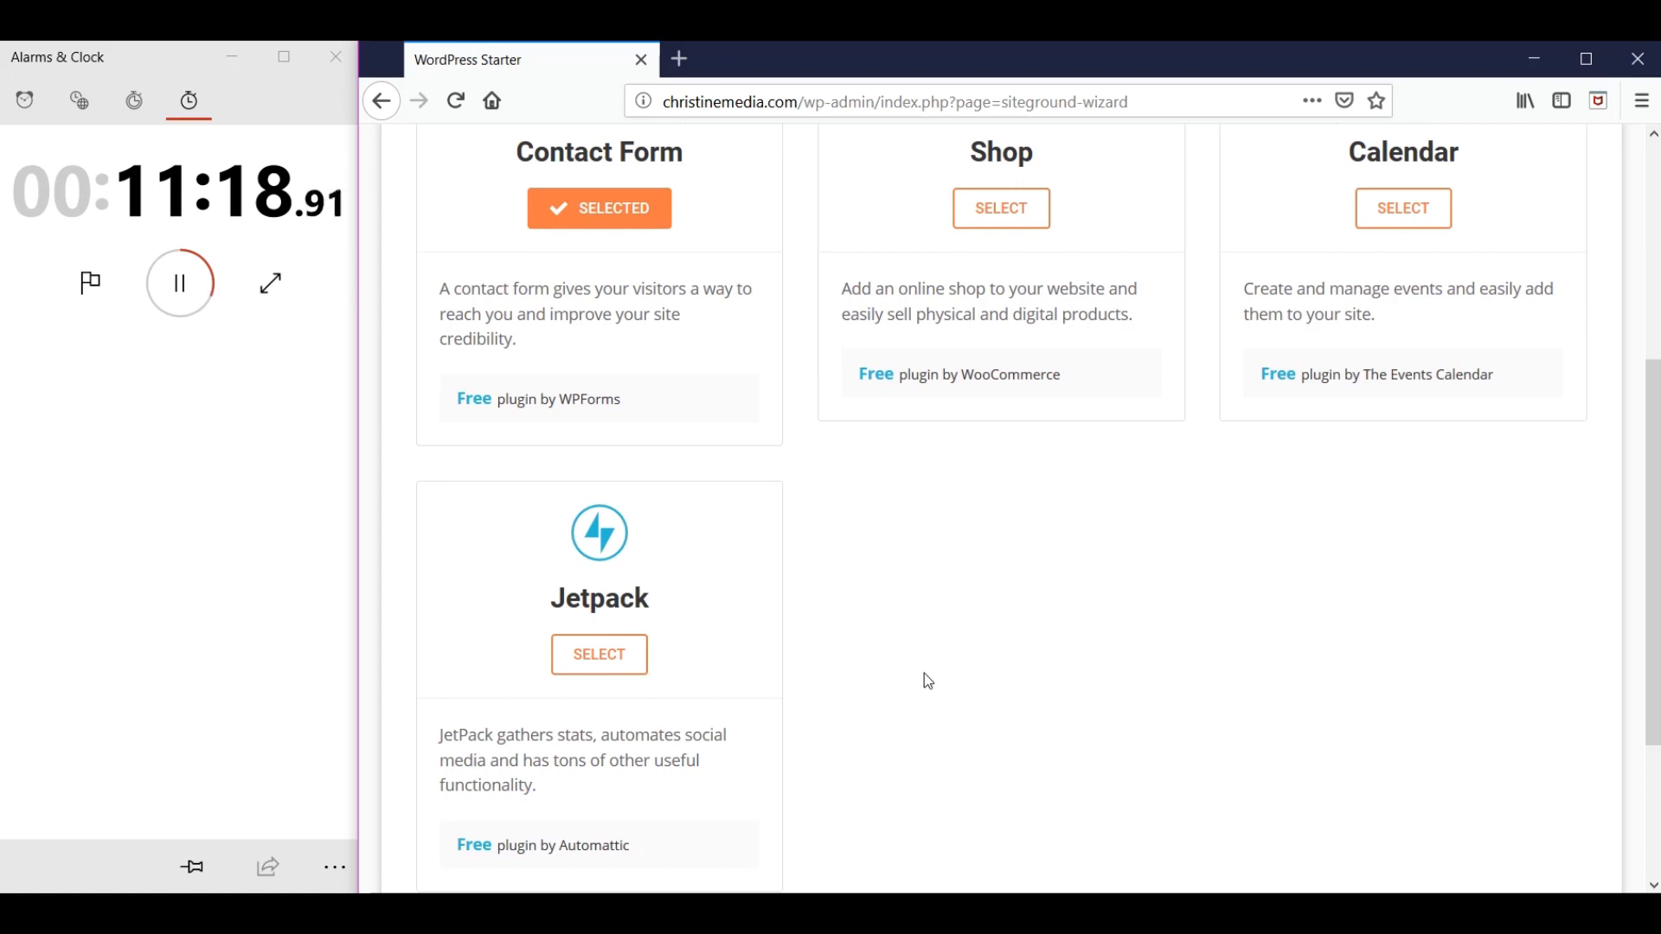
scroll(1034, 712, "down", 2)
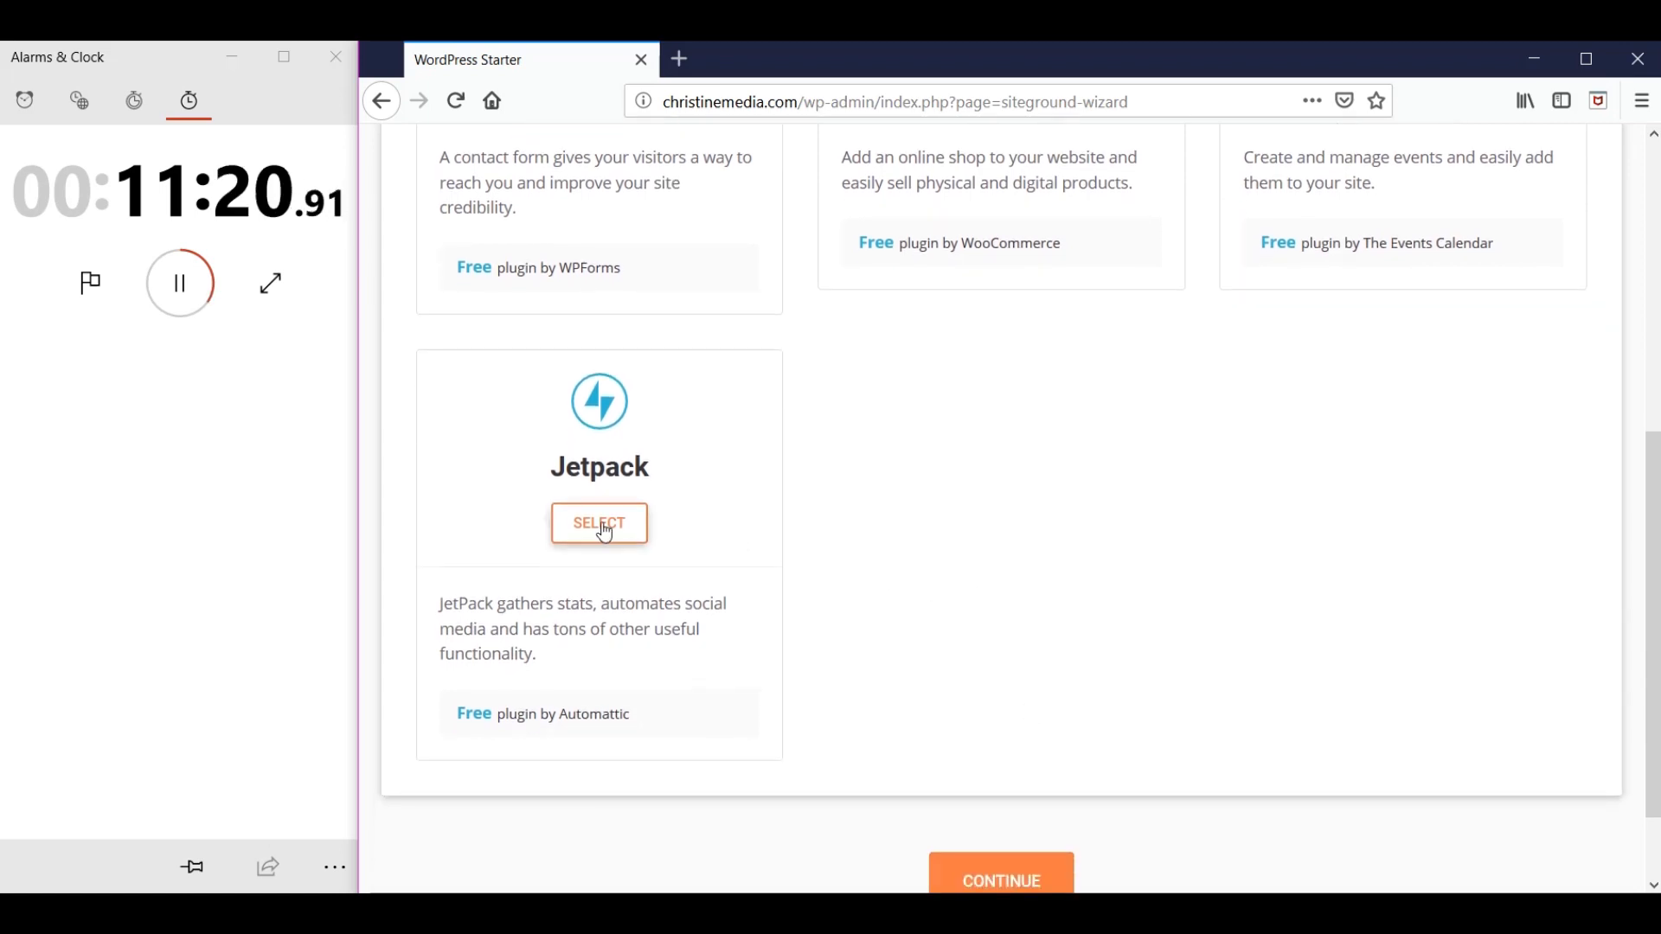
left_click(602, 526)
scroll(1057, 569, "up", 1)
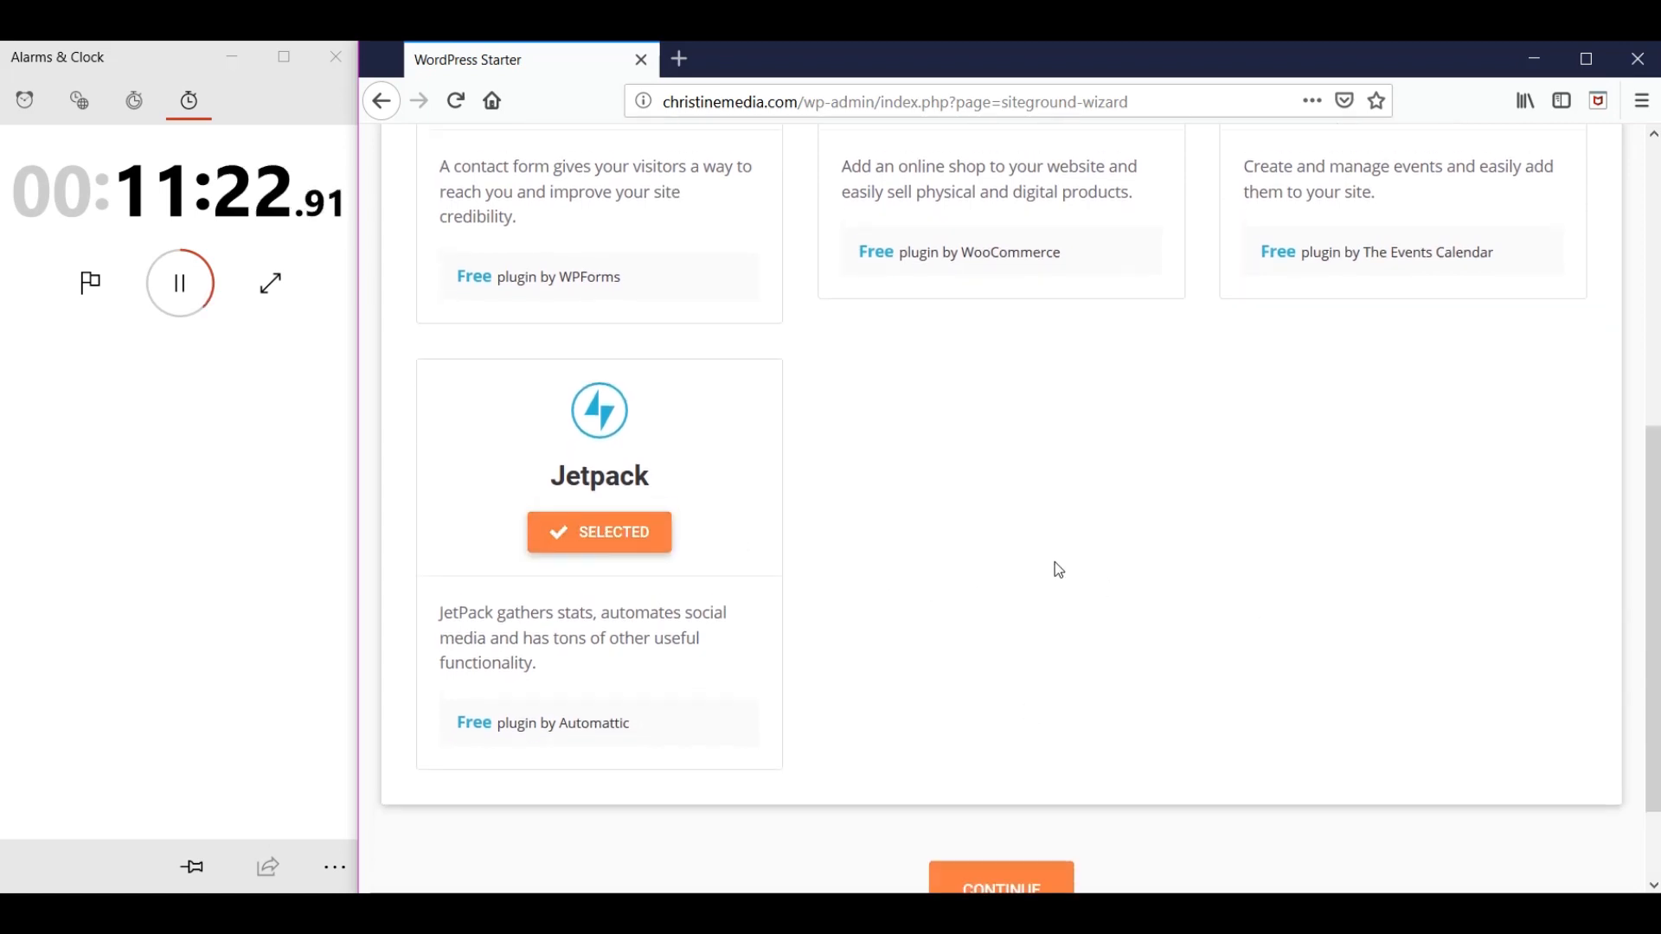
scroll(951, 553, "up", 4)
scroll(1227, 630, "down", 5)
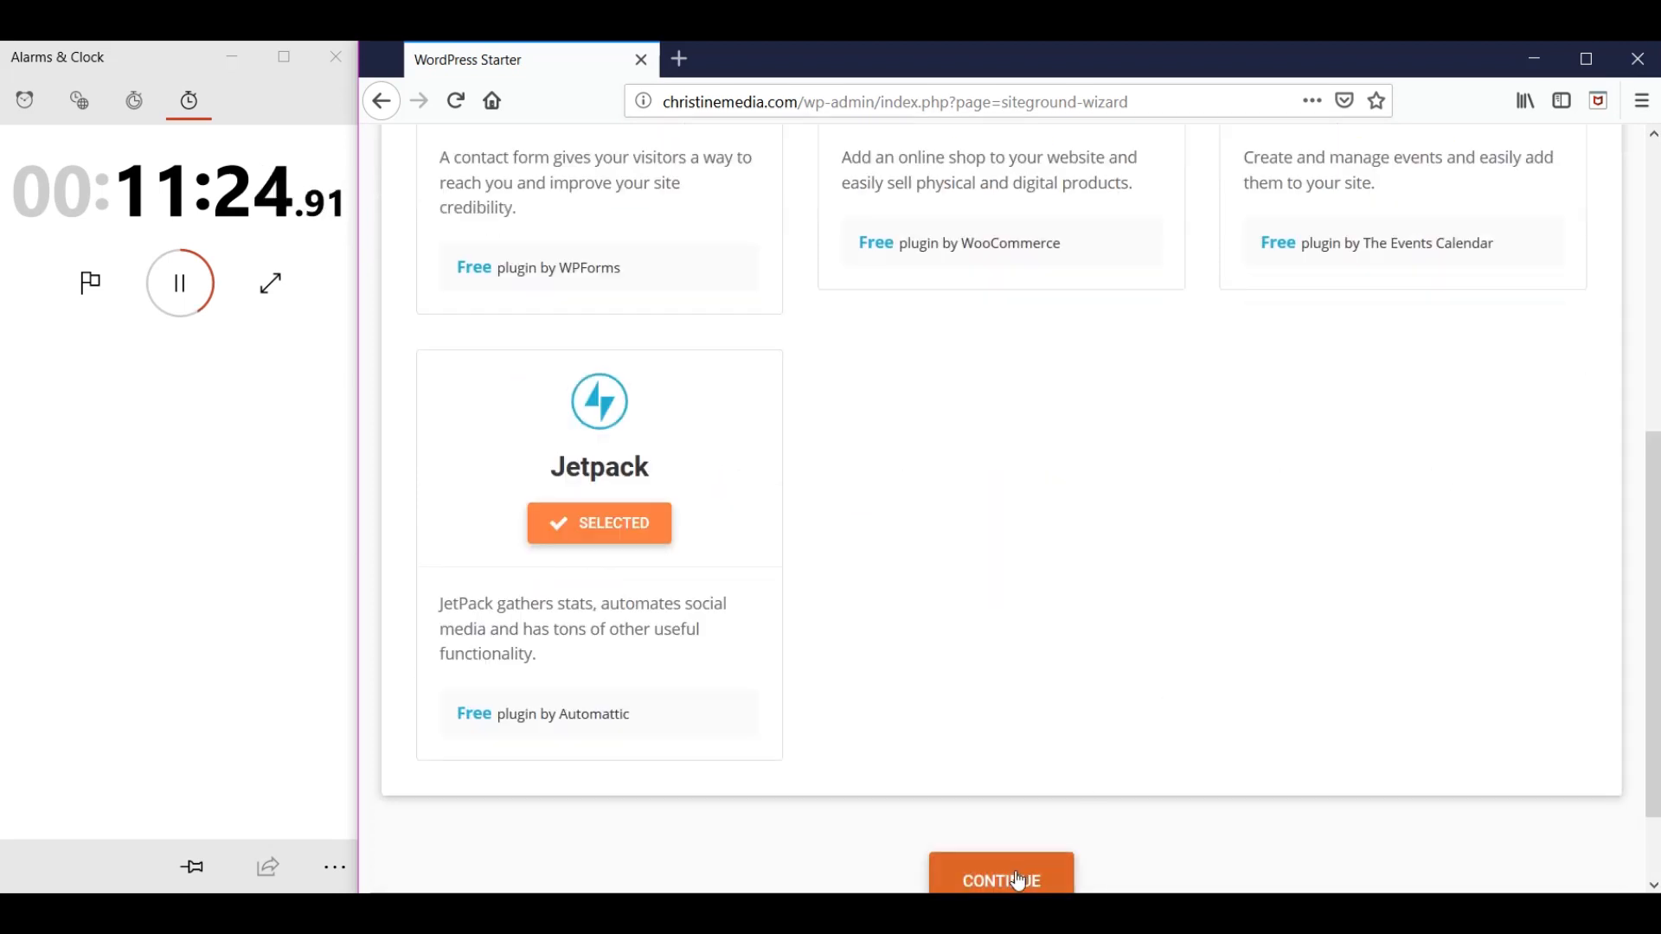
left_click(1018, 880)
- Add the Optimize for SEO plugin, complete the wizard, and go to the Dashboard
scroll(1140, 588, "up", 1)
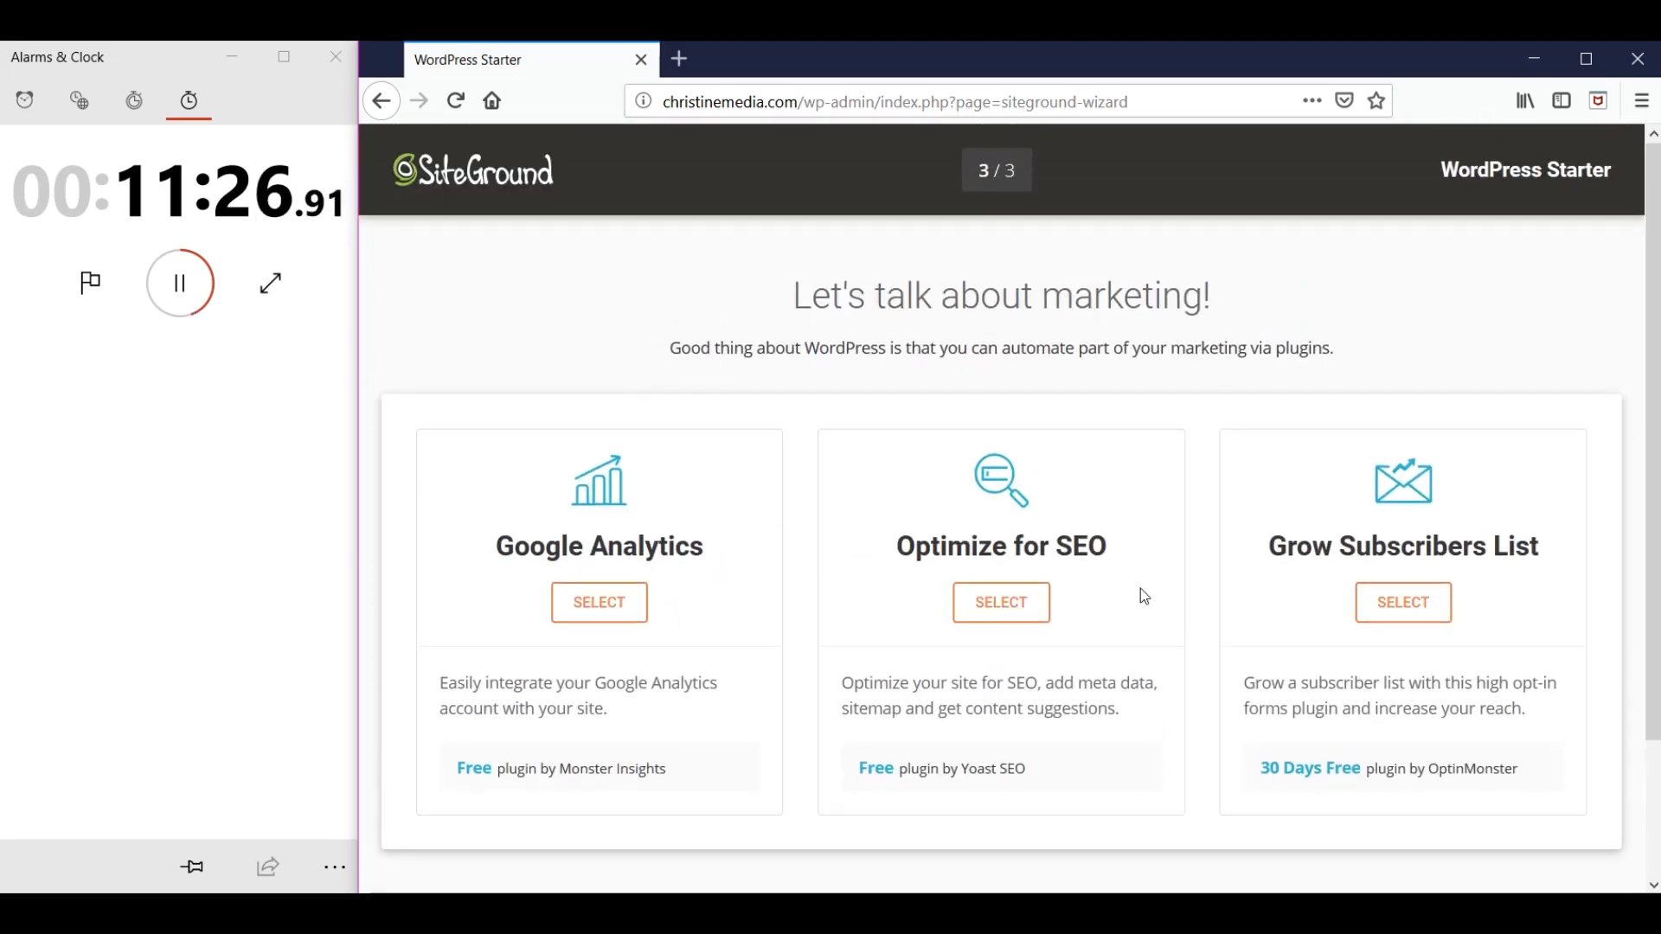
scroll(1152, 596, "down", 1)
scroll(1094, 543, "down", 1)
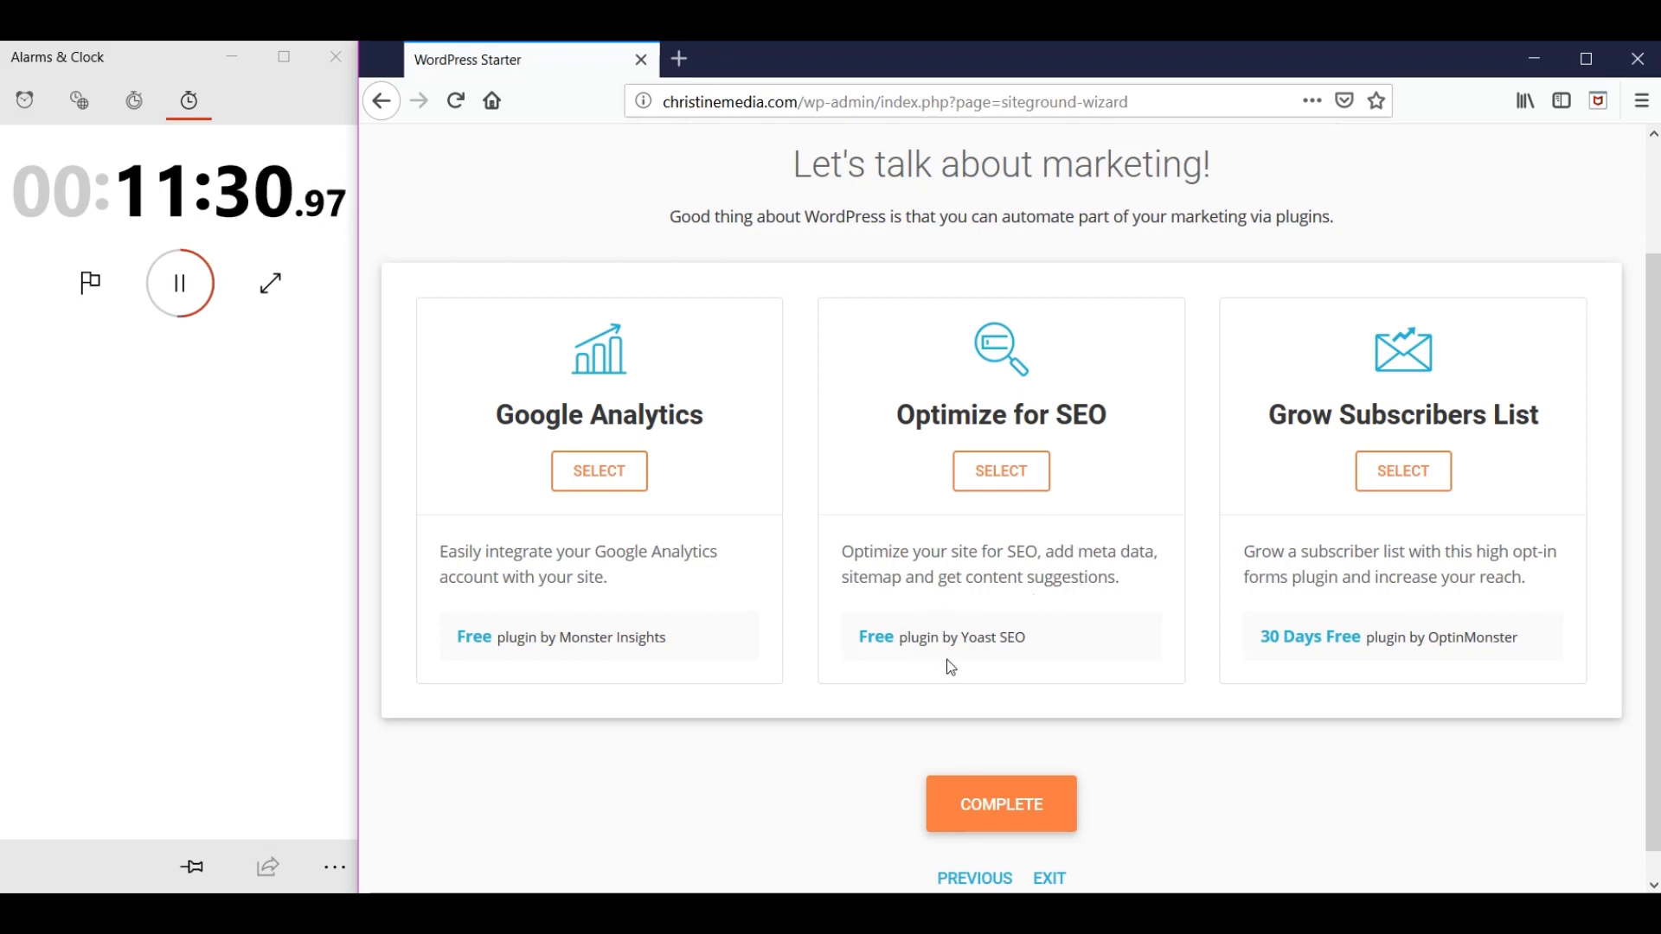
left_click(989, 475)
scroll(1279, 742, "down", 1)
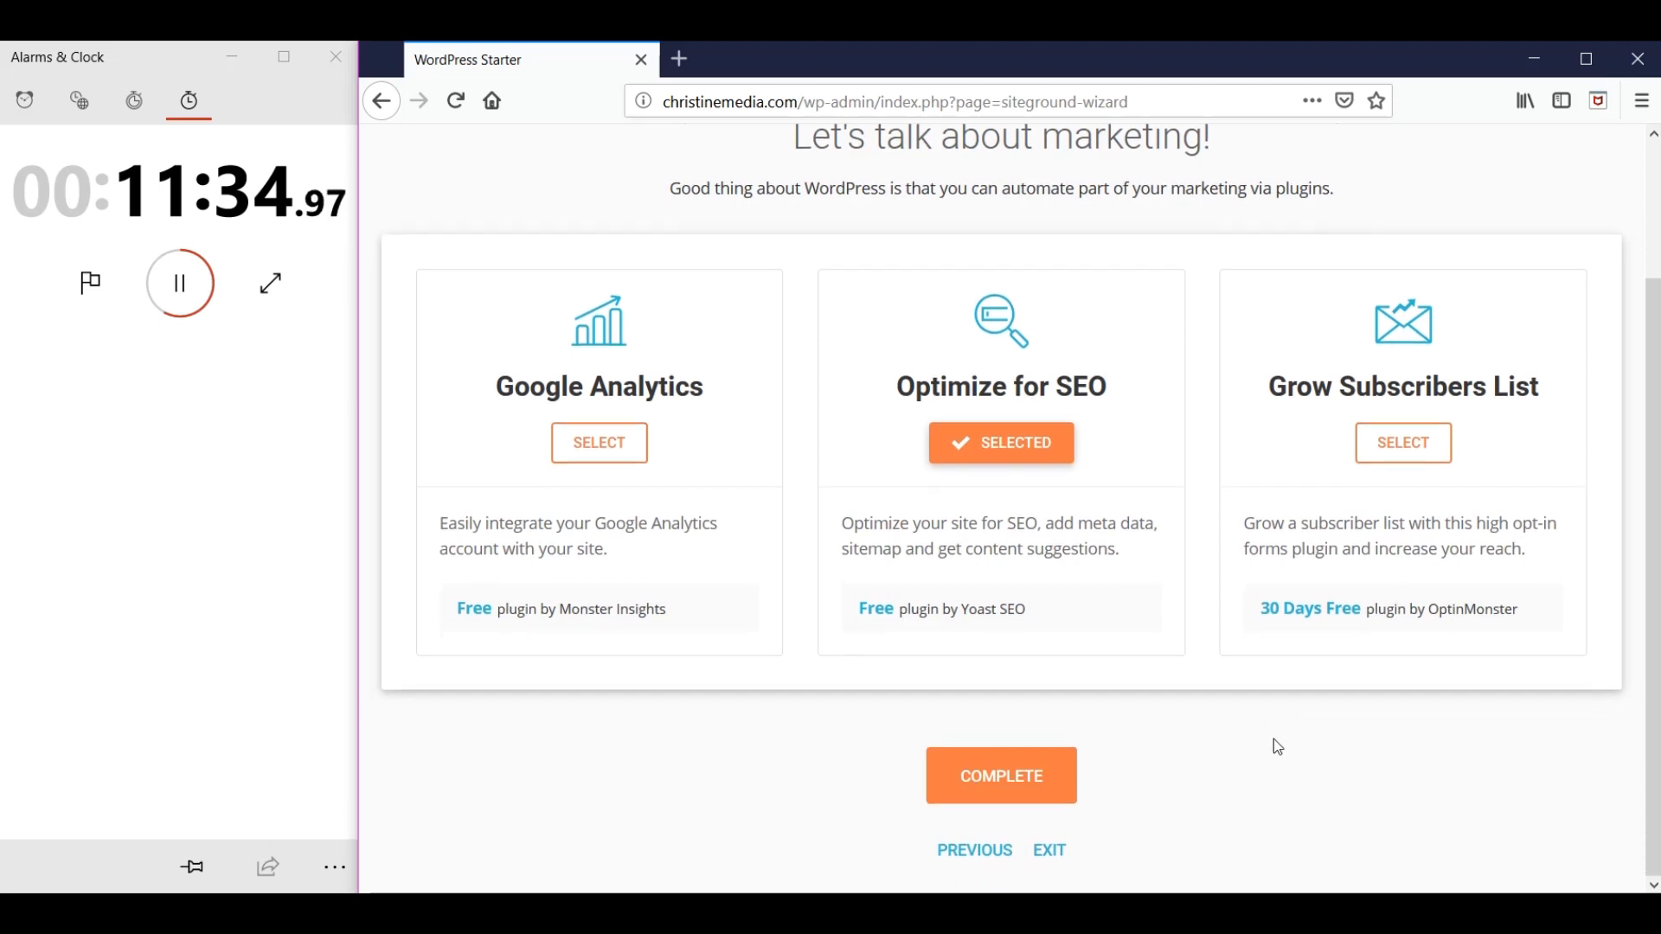
left_click(1018, 773)
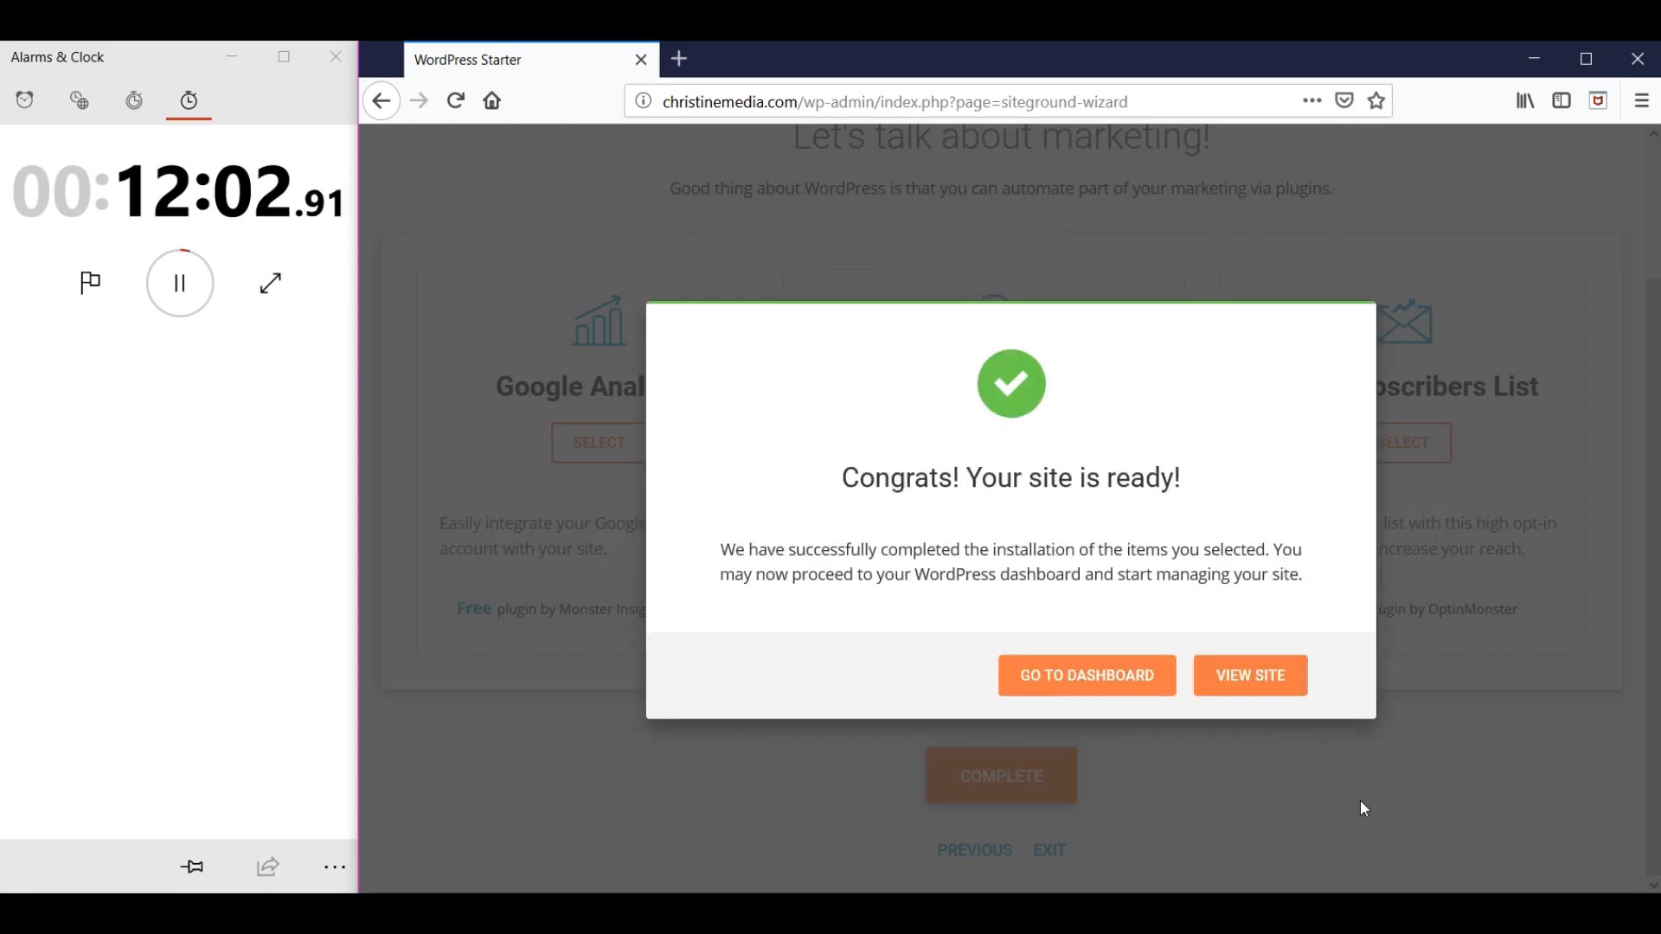
left_click(1133, 676)
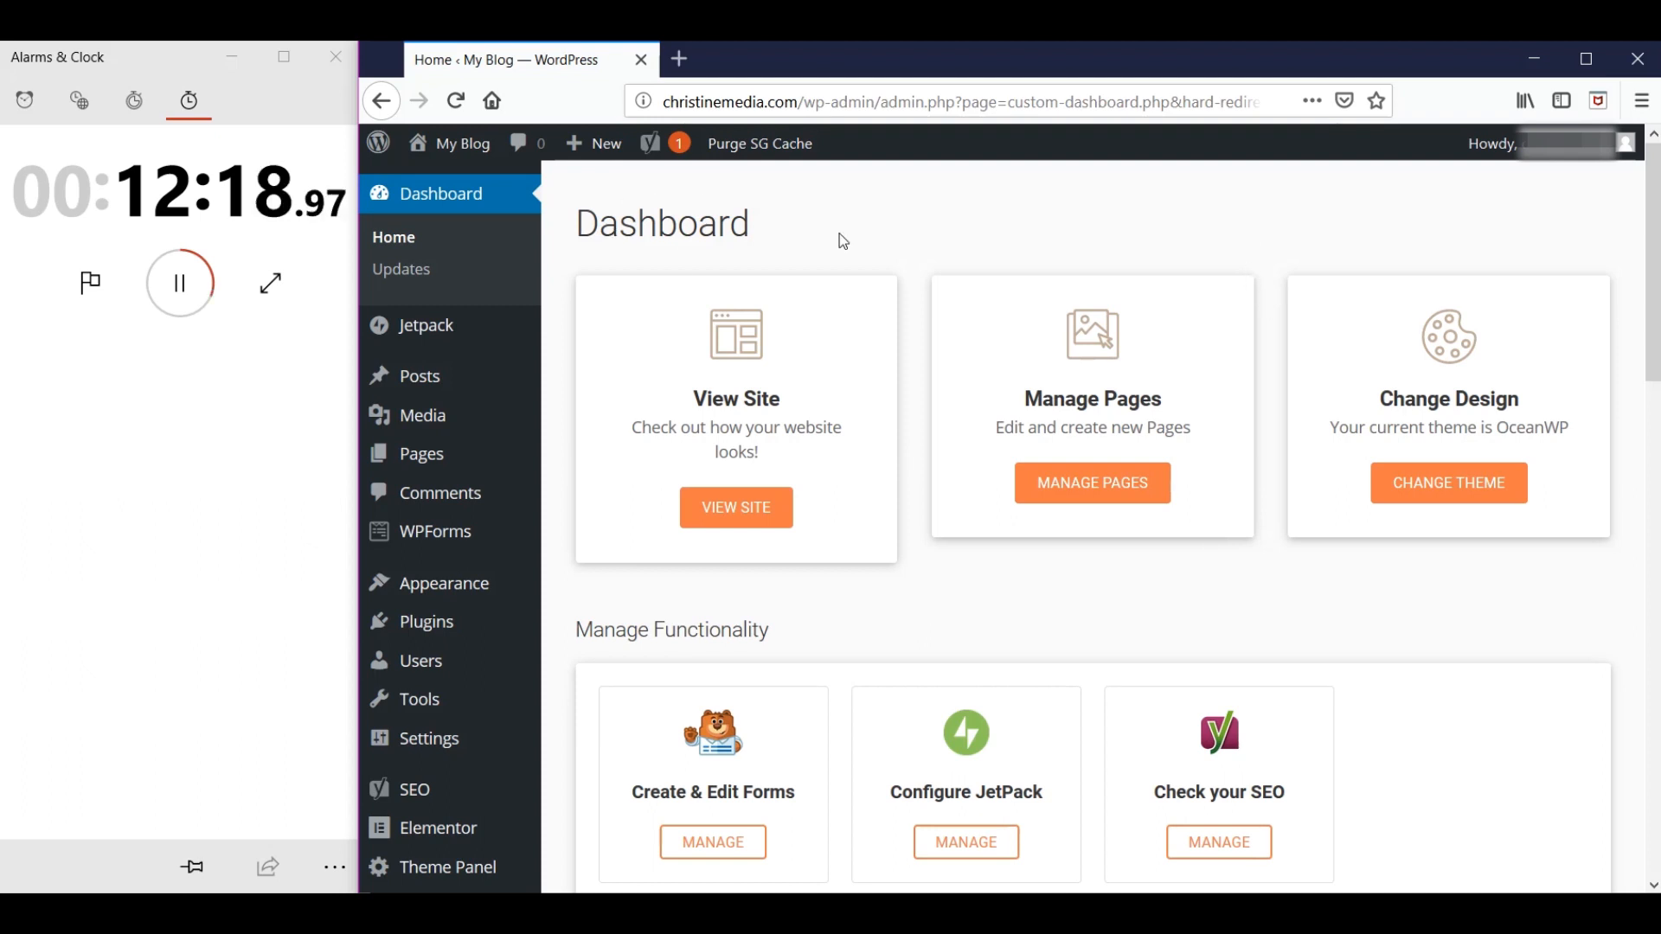
- Look over the dashboard cards and the Posts, Pages, Appearance and Settings menus
scroll(1002, 523, "down", 5)
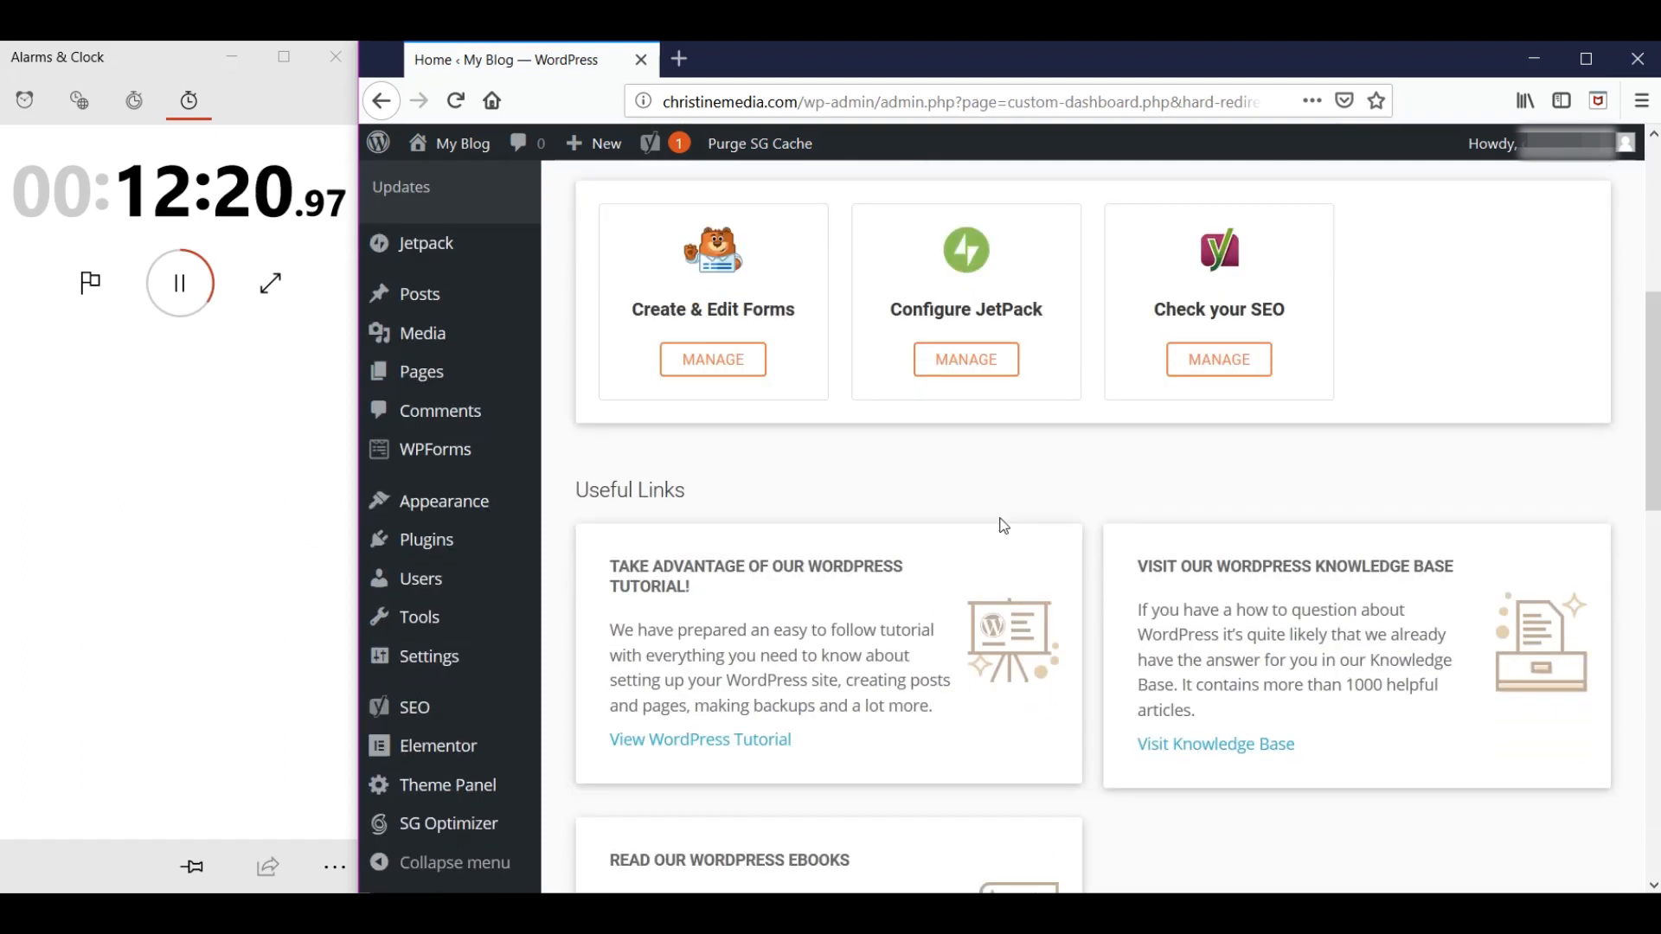
scroll(1076, 388, "up", 5)
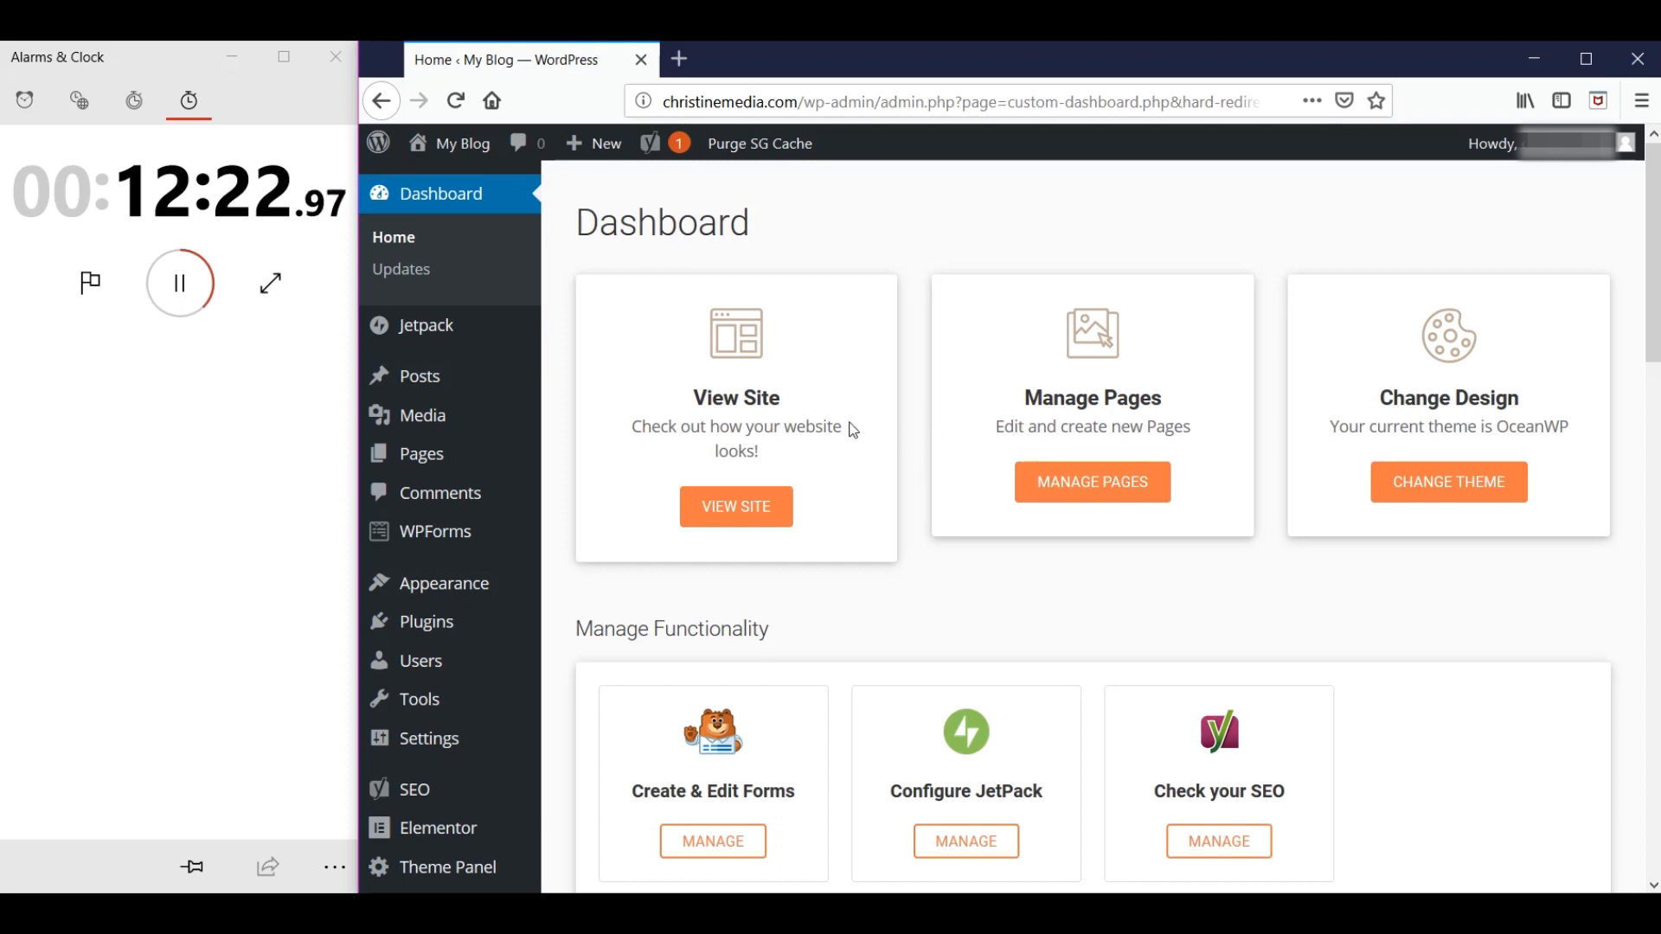
scroll(1206, 476, "down", 1)
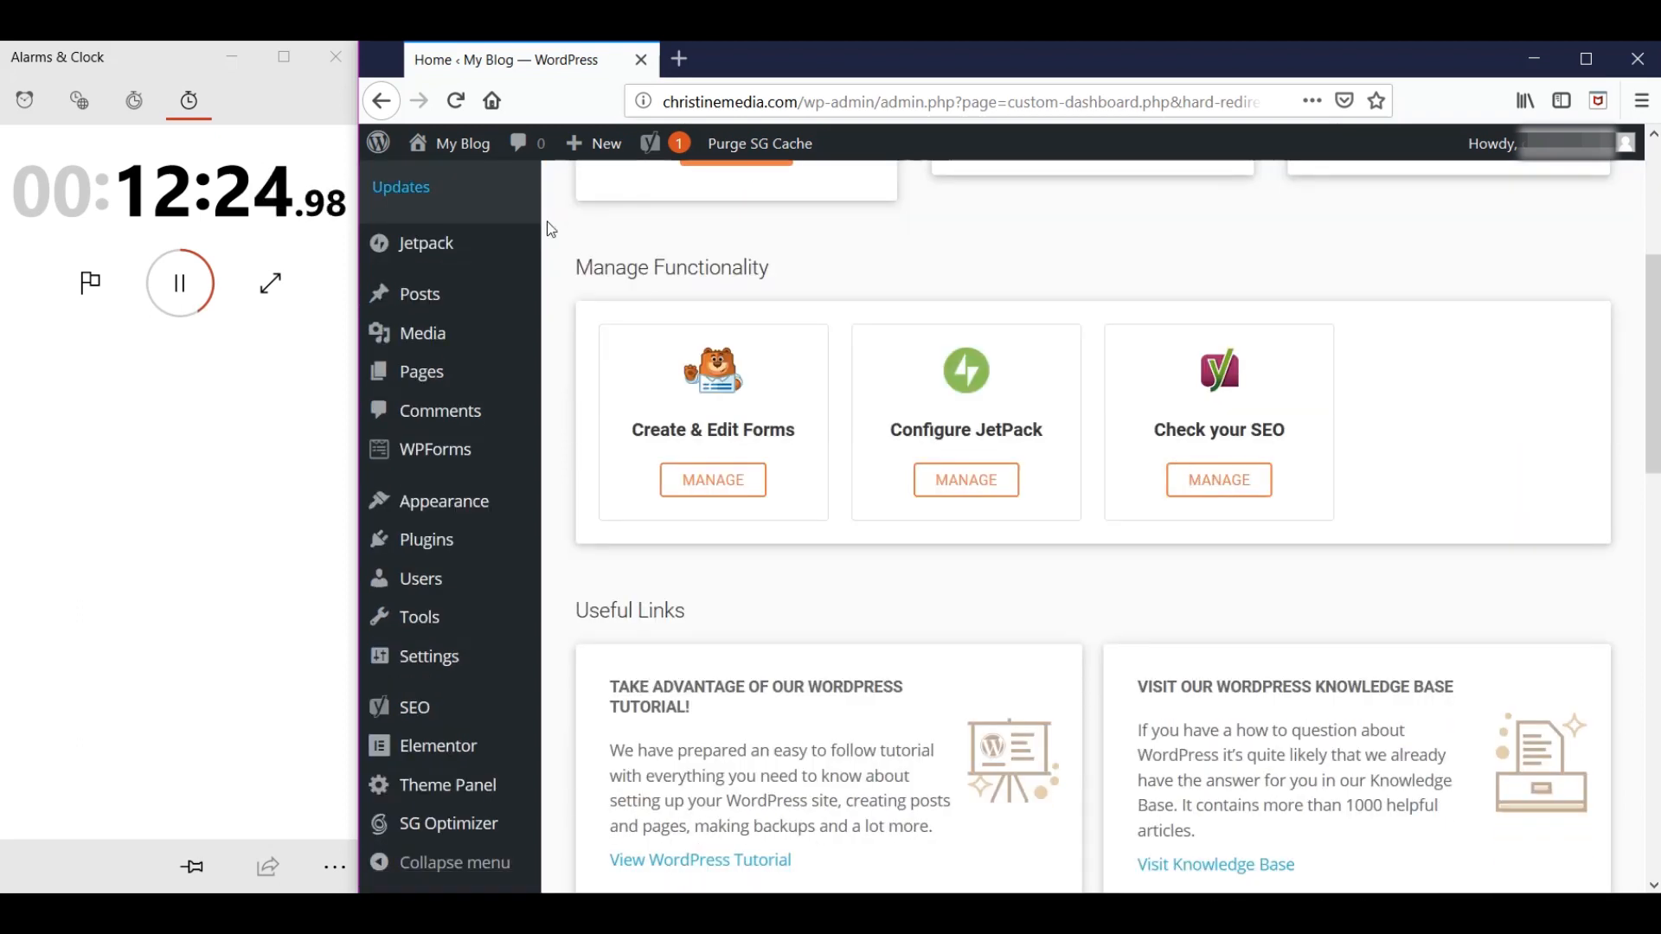
scroll(519, 233, "up", 5)
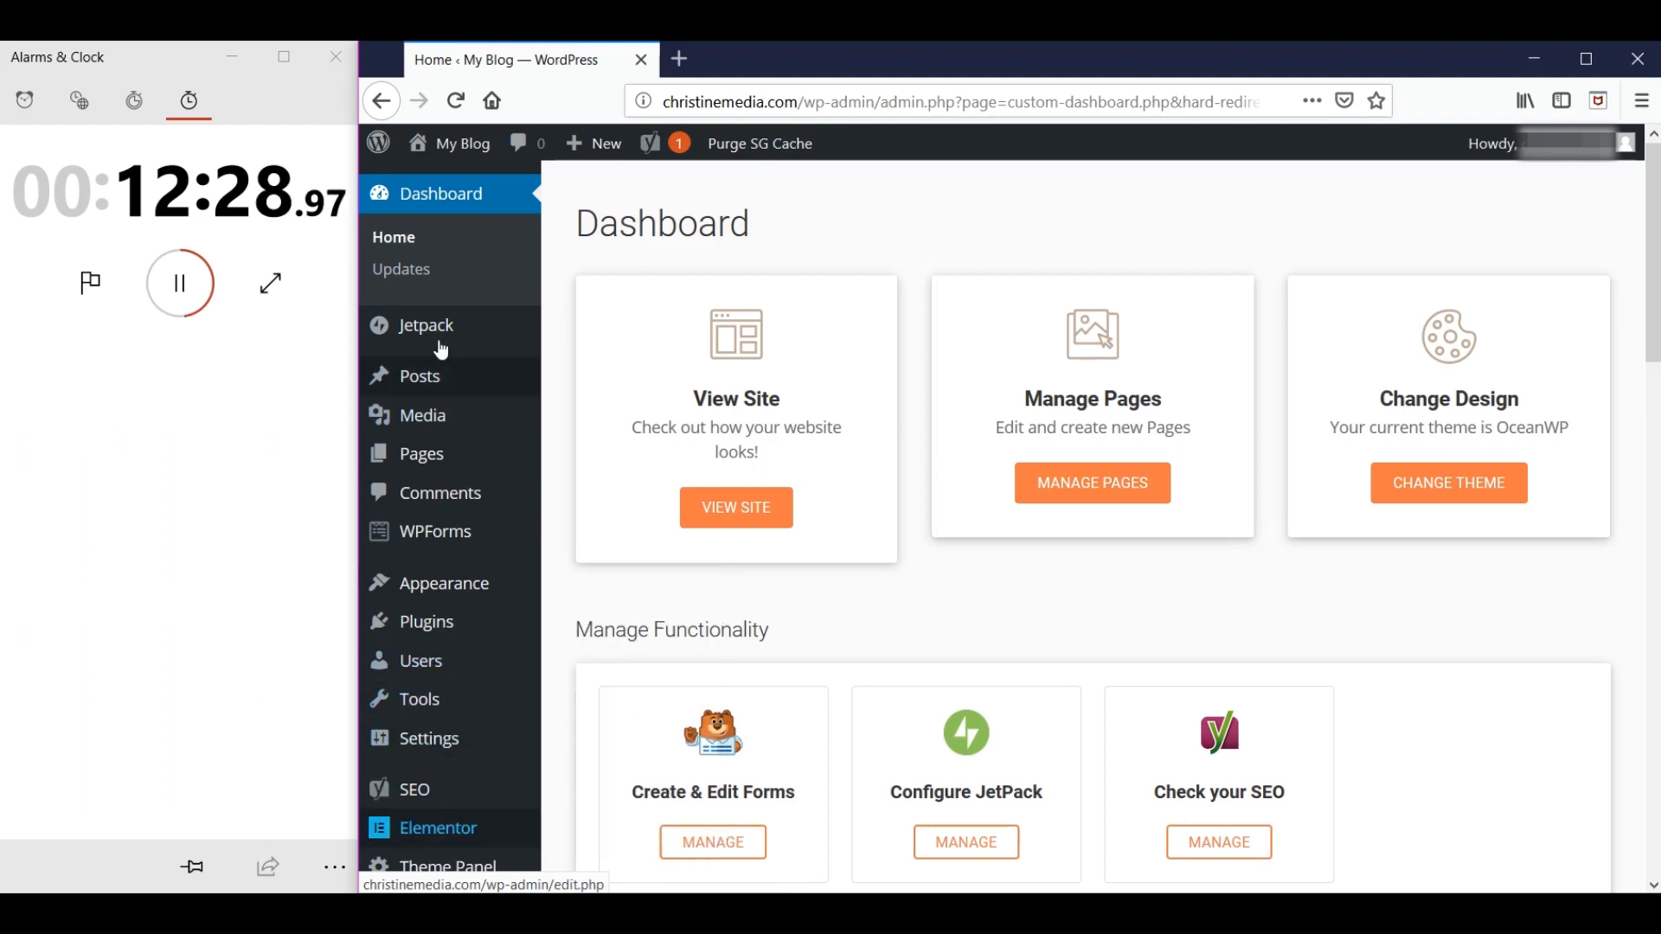
mouse_move(428, 381)
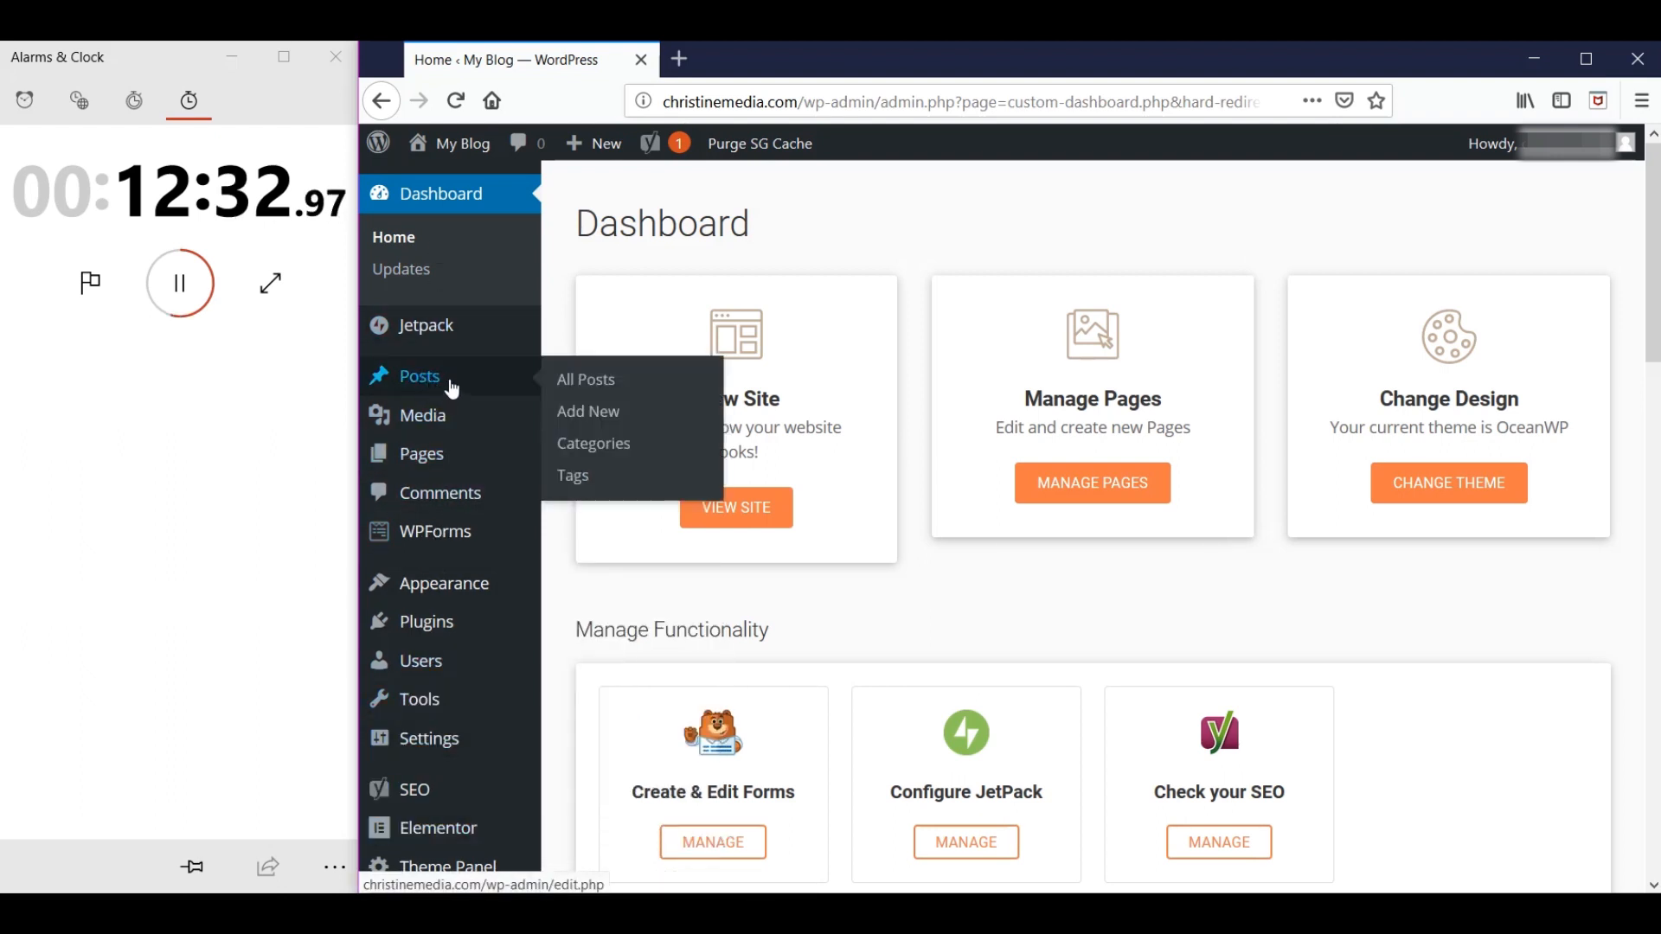
mouse_move(445, 459)
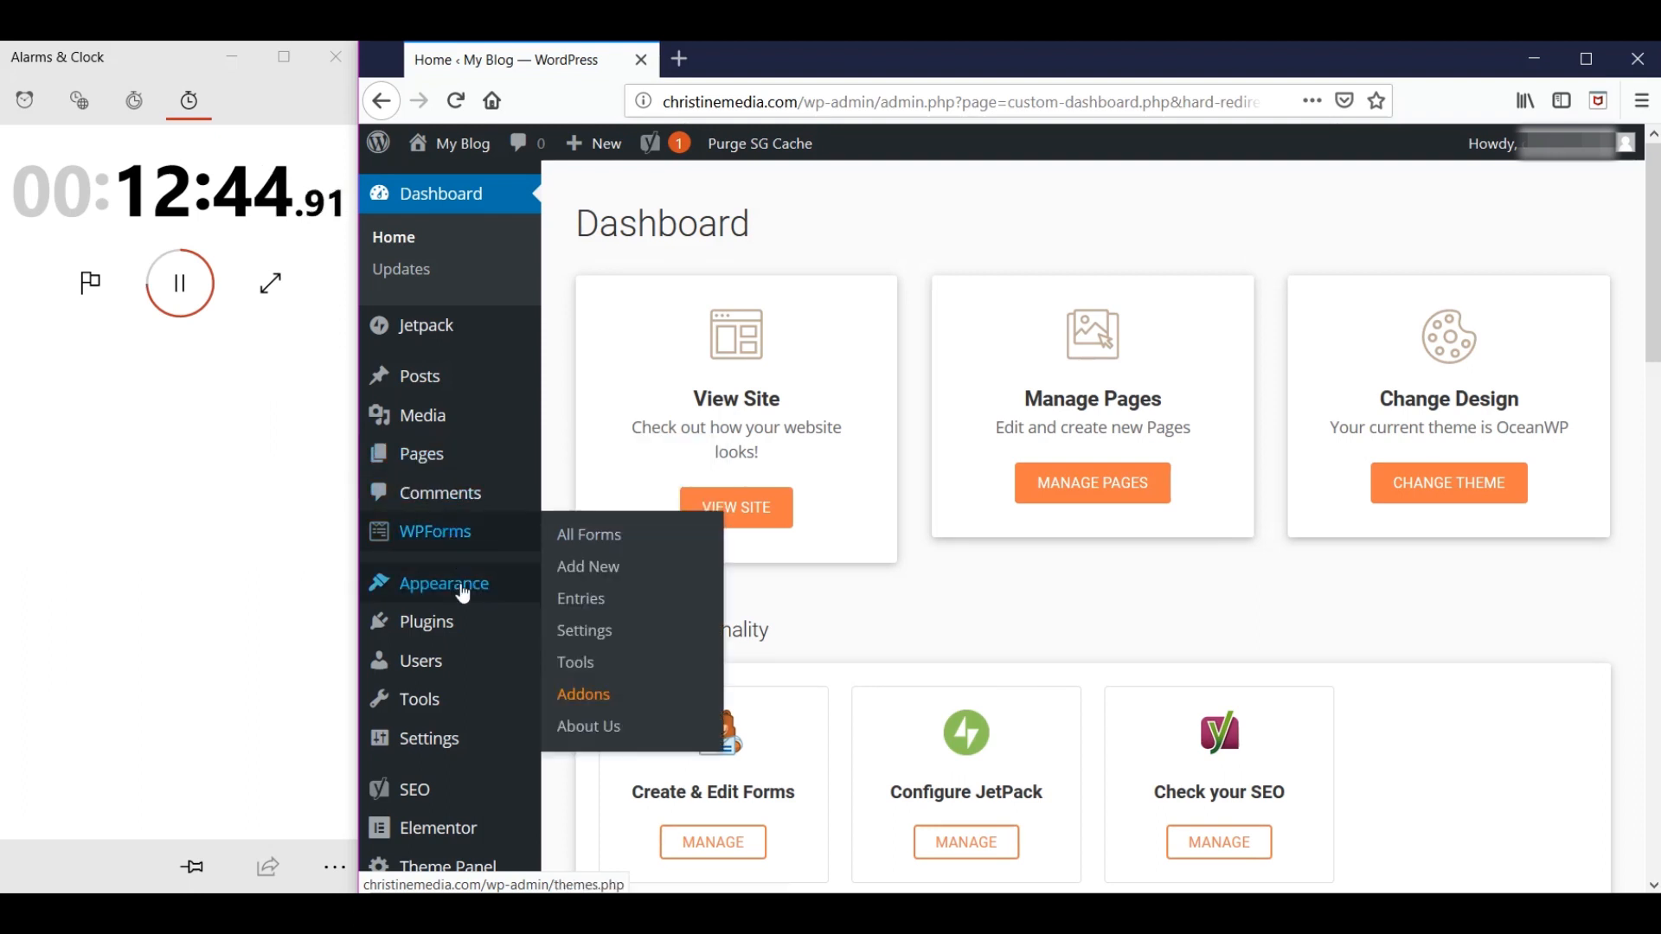
mouse_move(463, 593)
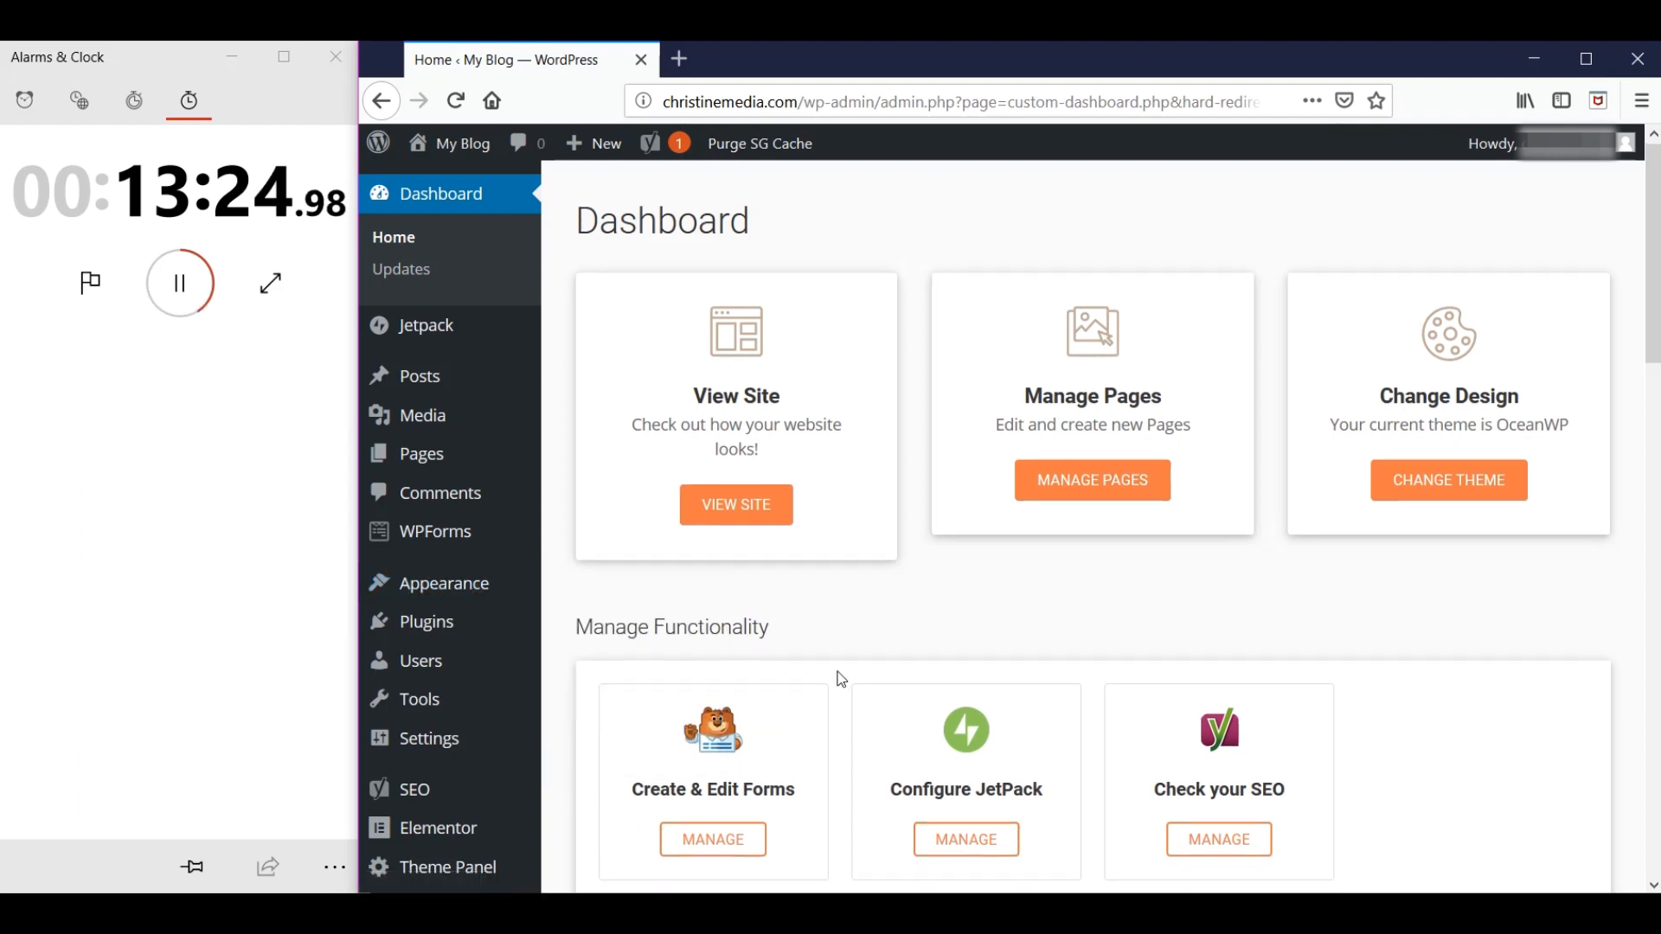
scroll(842, 679, "down", 3)
mouse_move(449, 650)
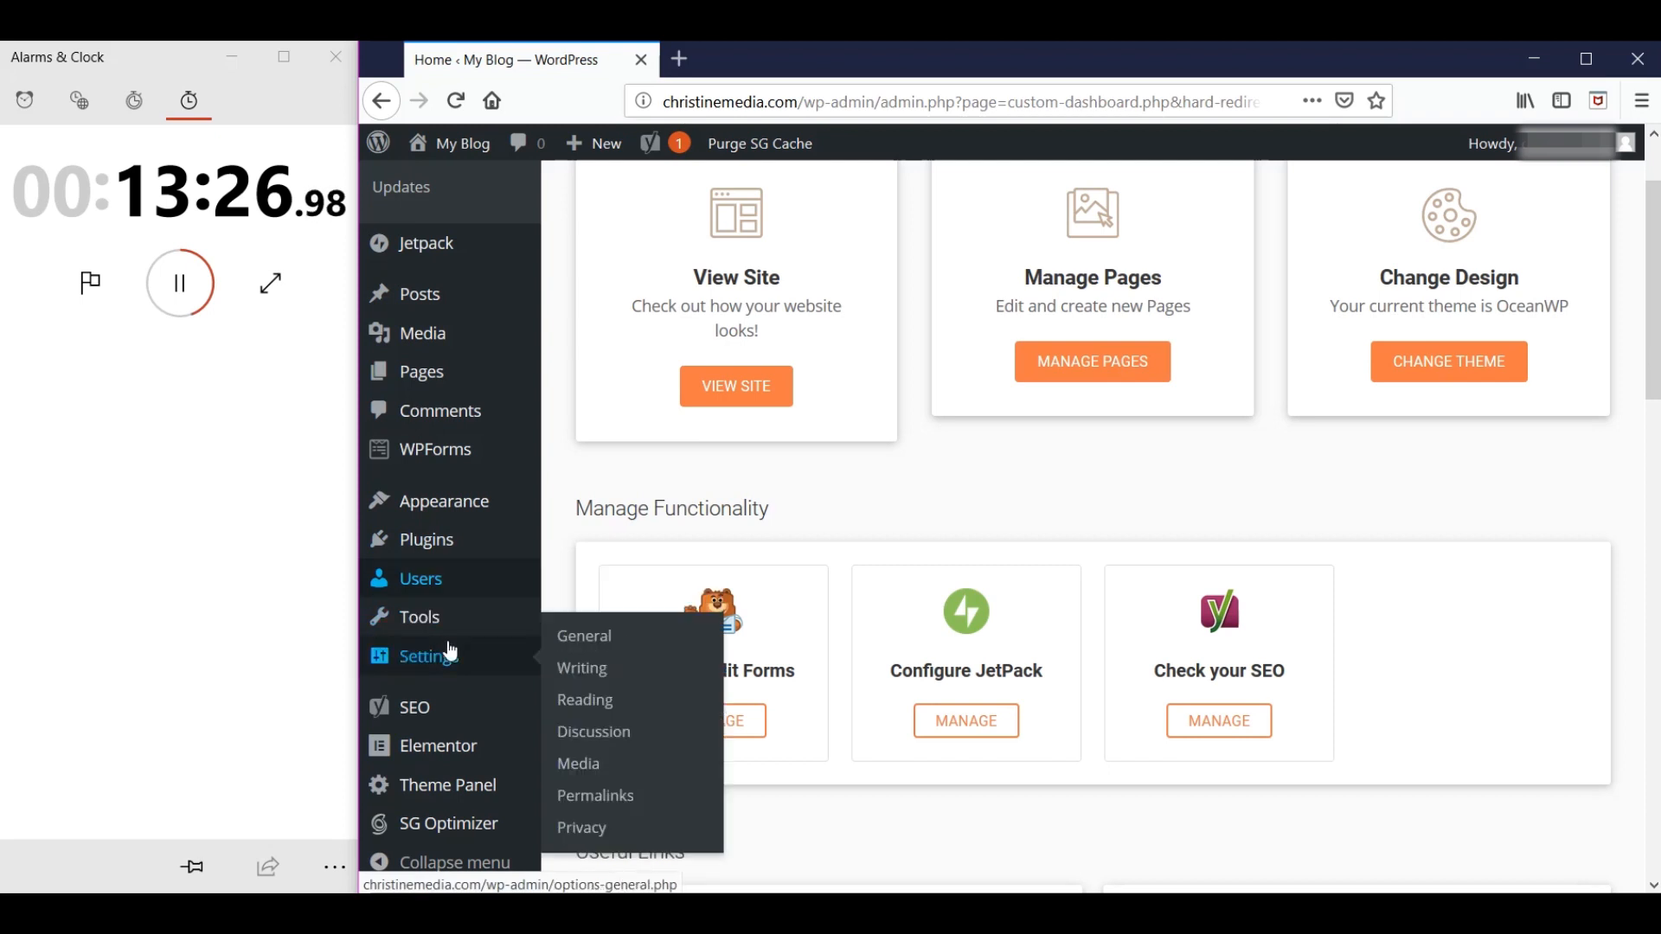
left_click(582, 647)
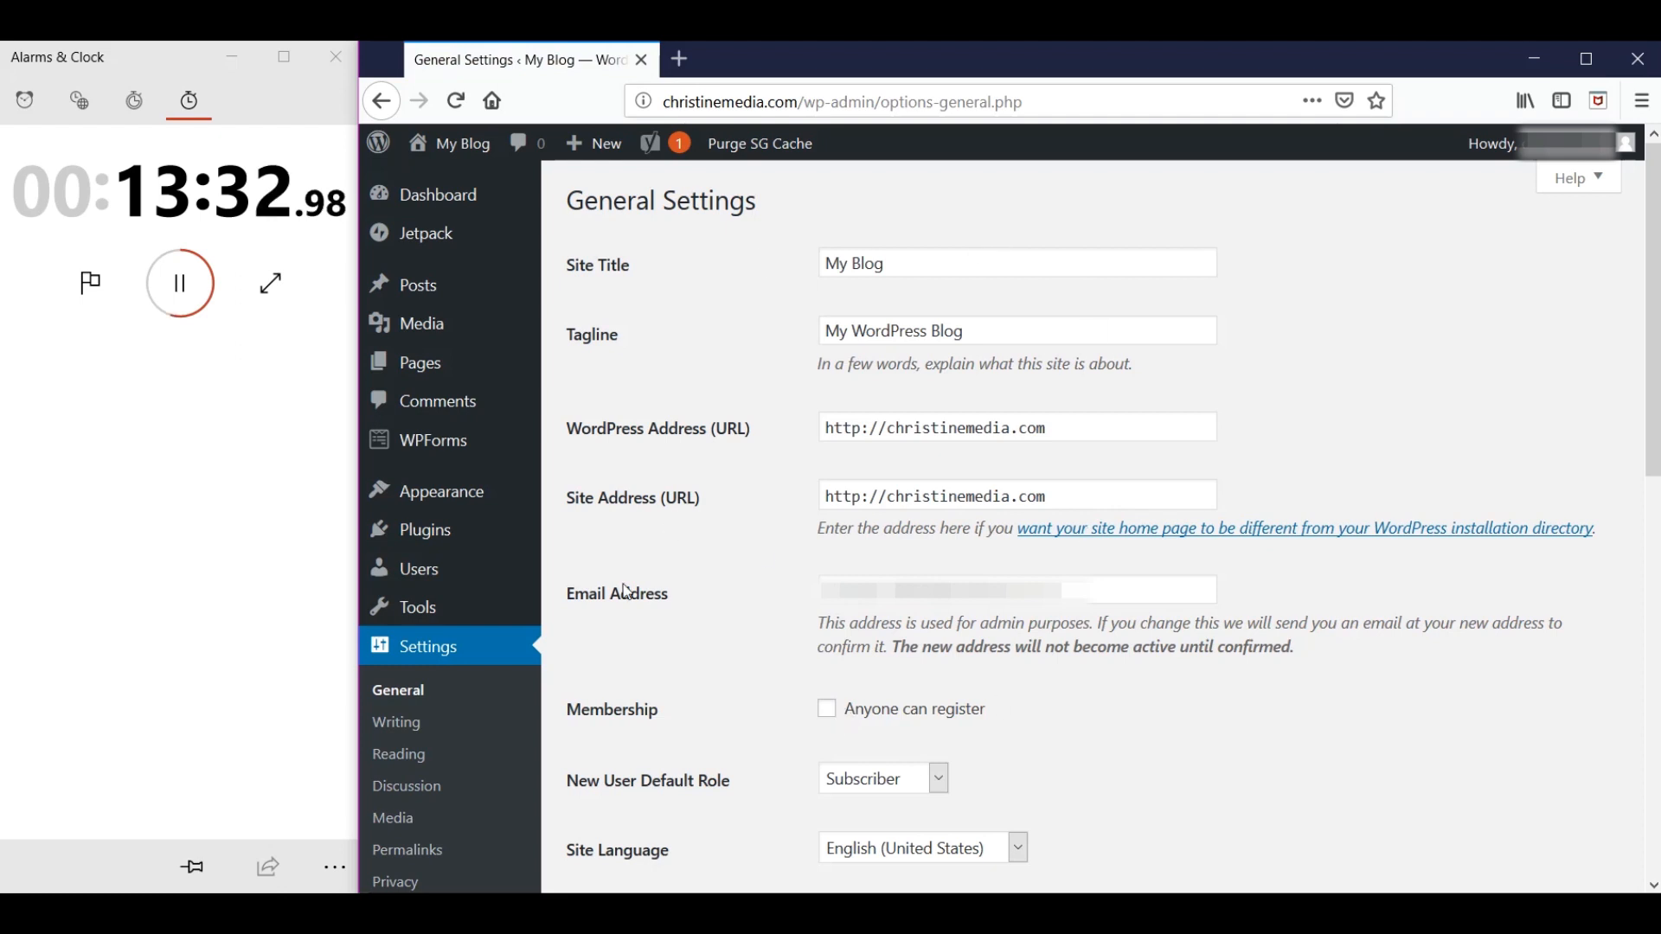
scroll(594, 645, "down", 2)
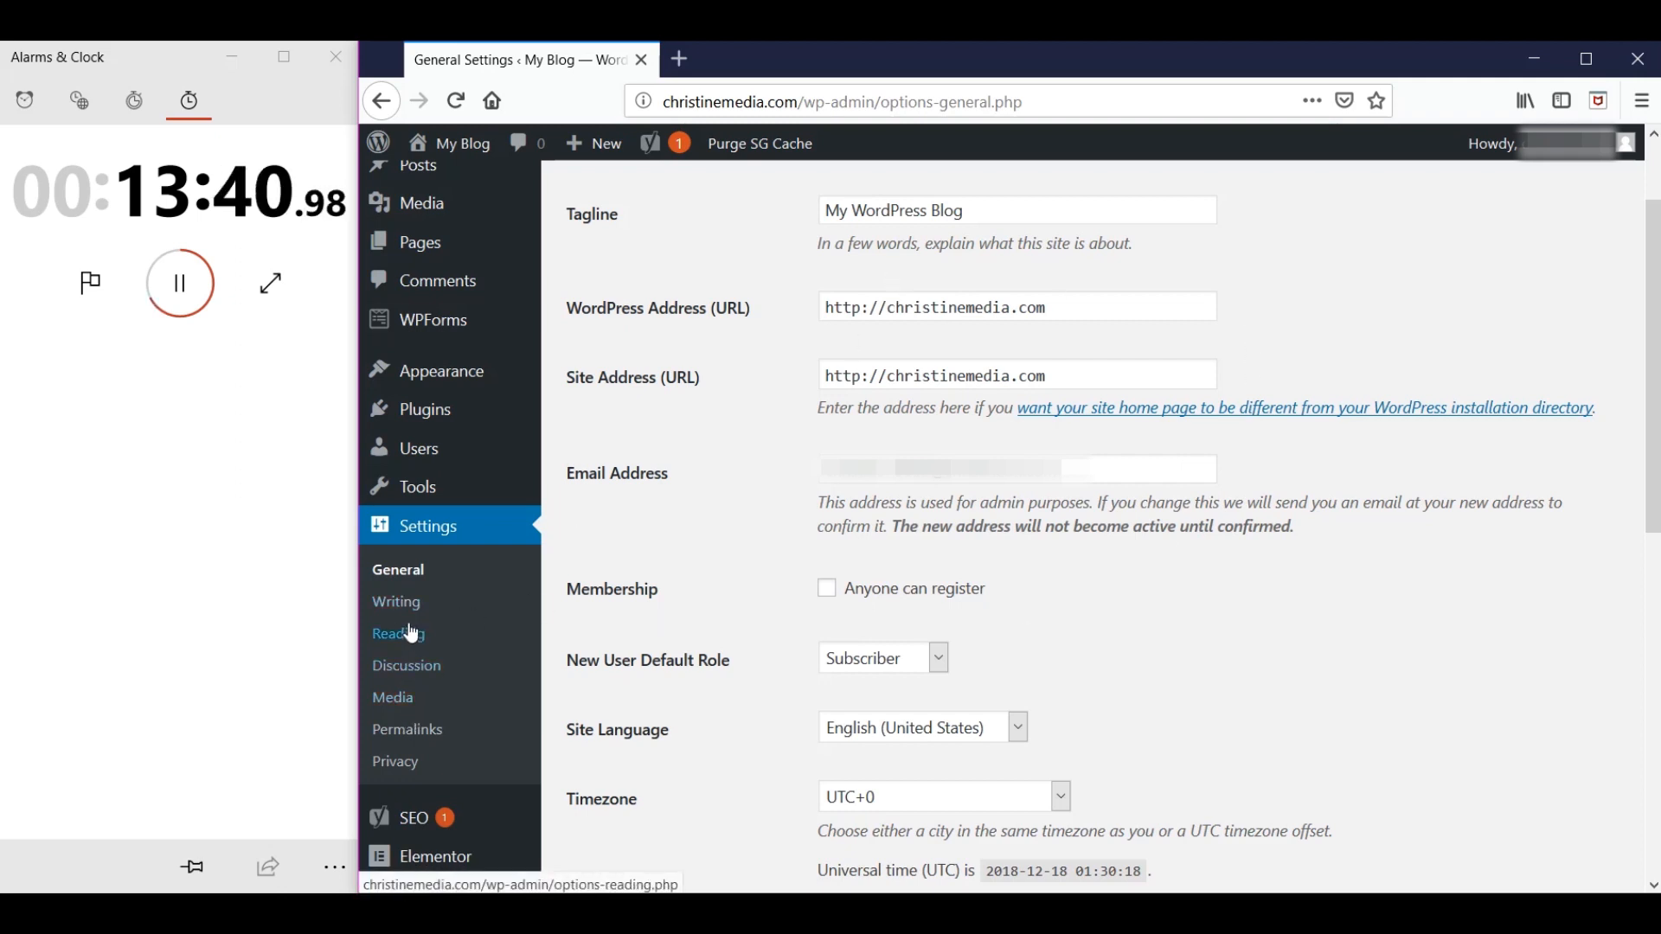
scroll(626, 328, "up", 2)
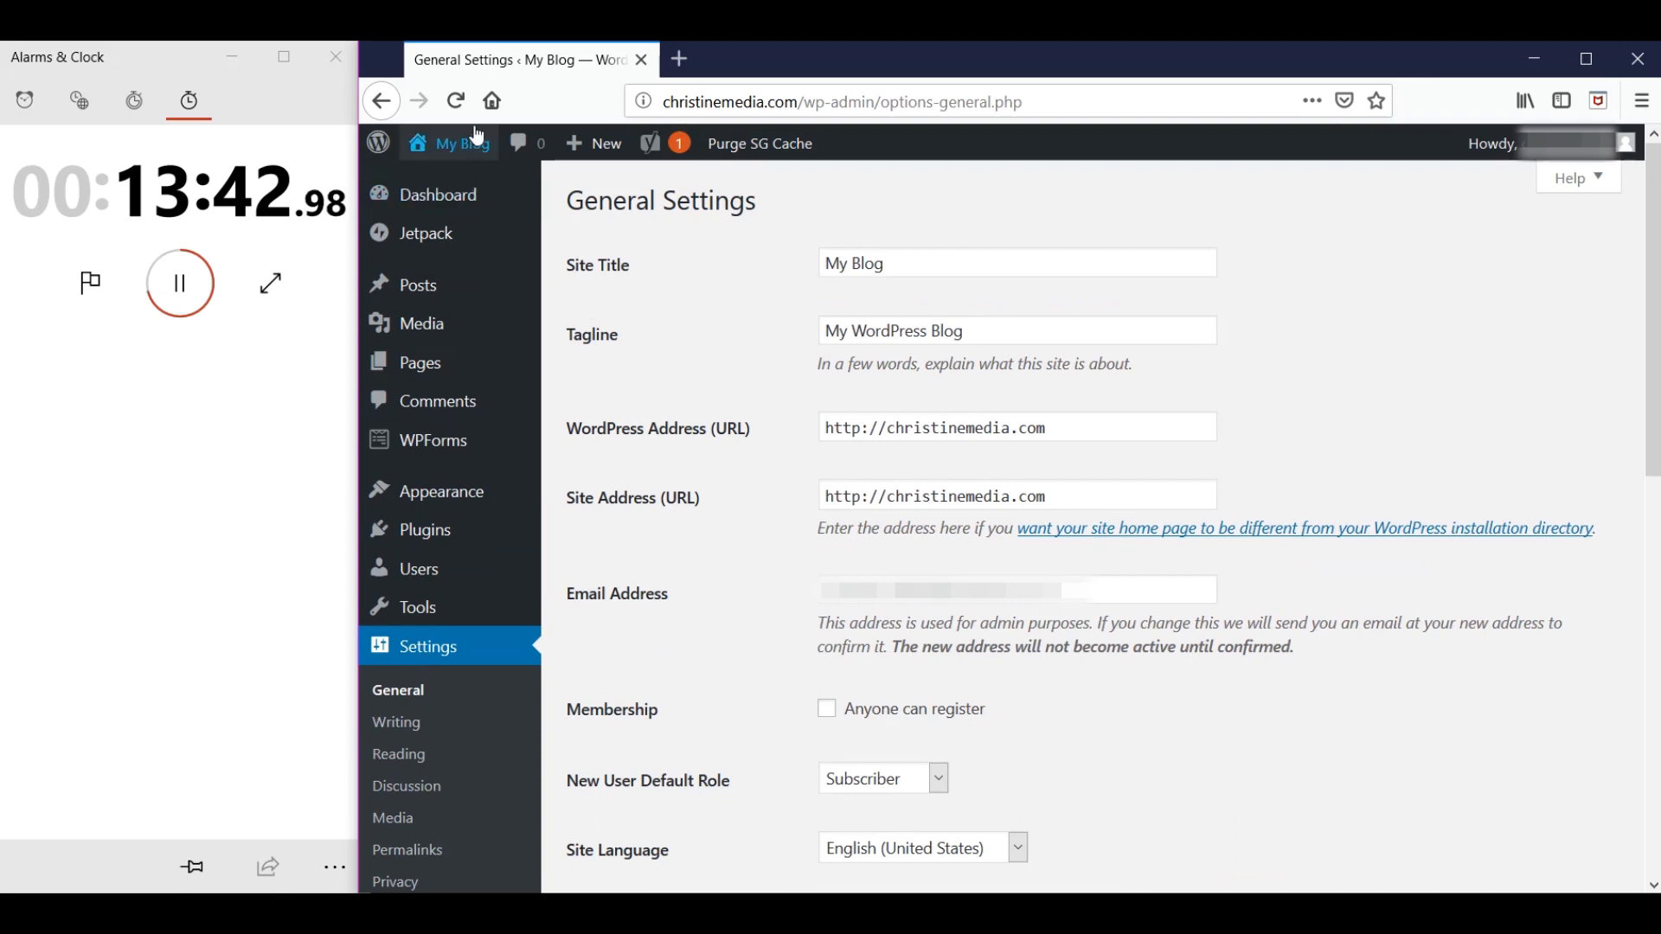
- Open the live site from the My Blog admin-bar menu in a new tab
mouse_move(479, 140)
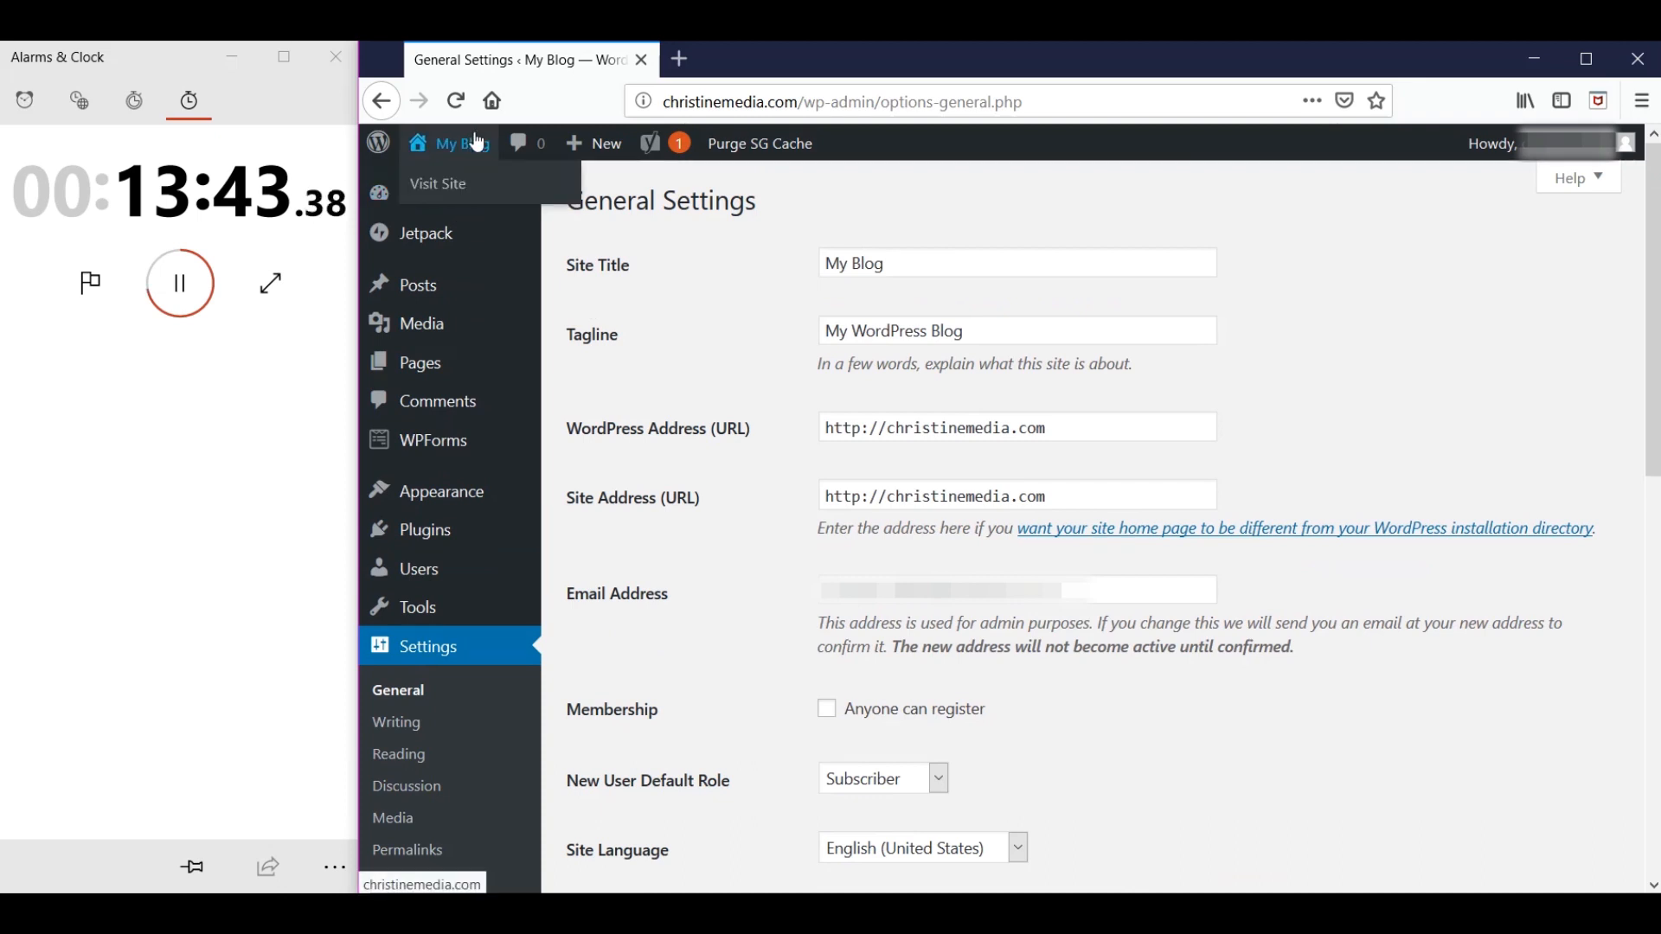
right_click(437, 198)
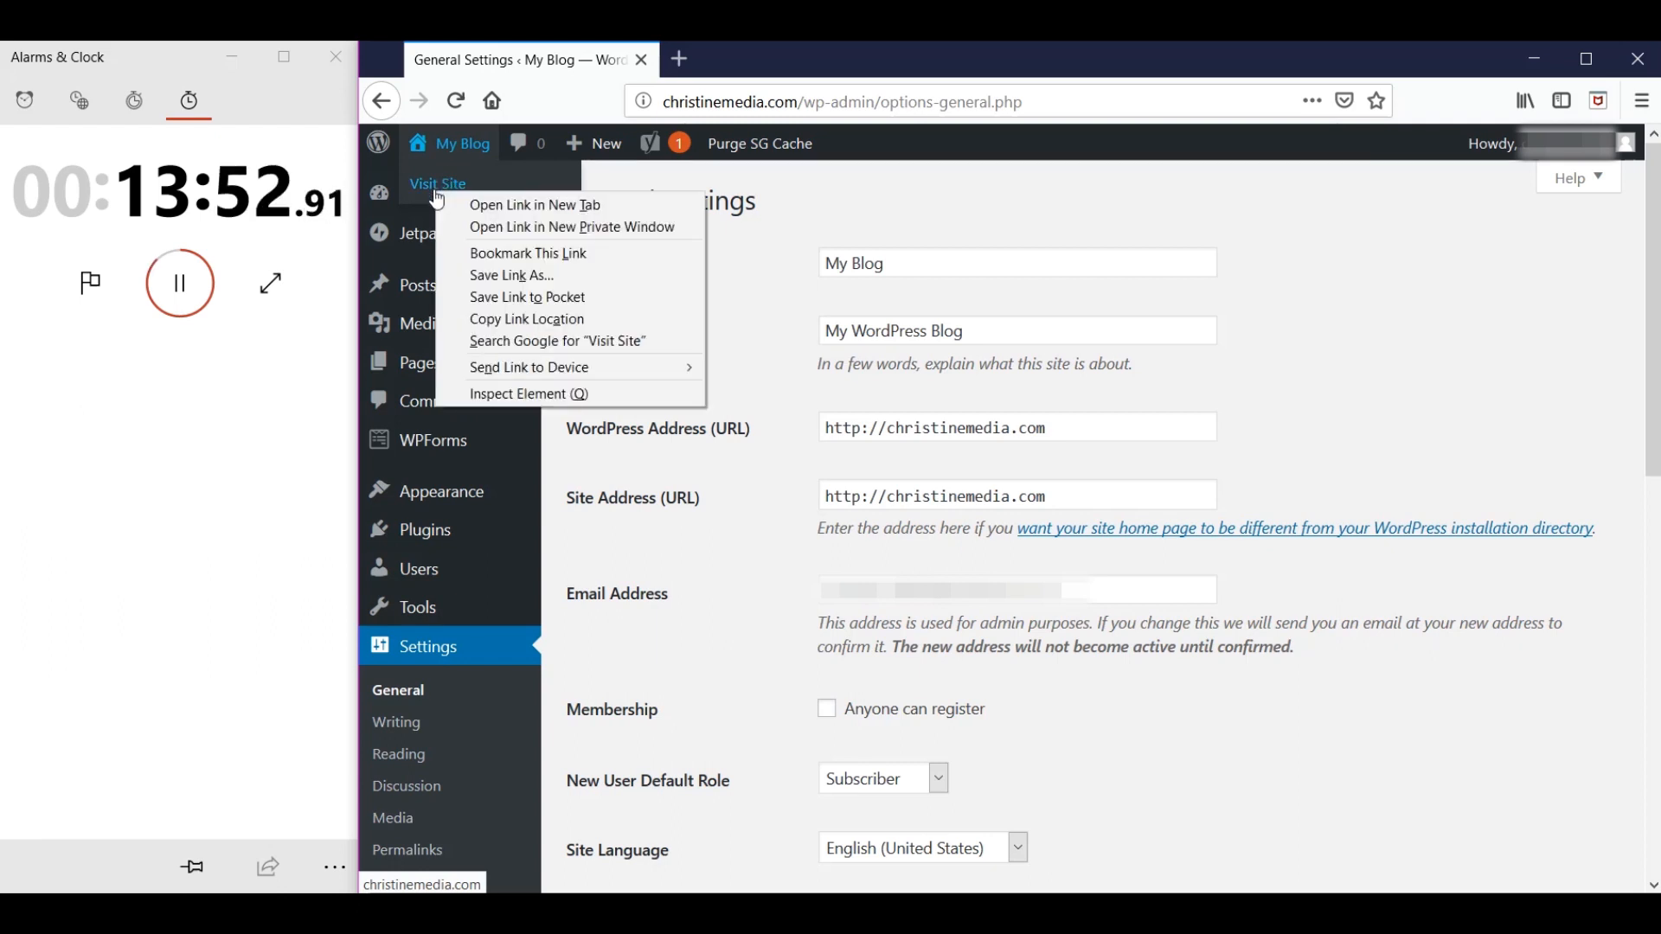
left_click(482, 207)
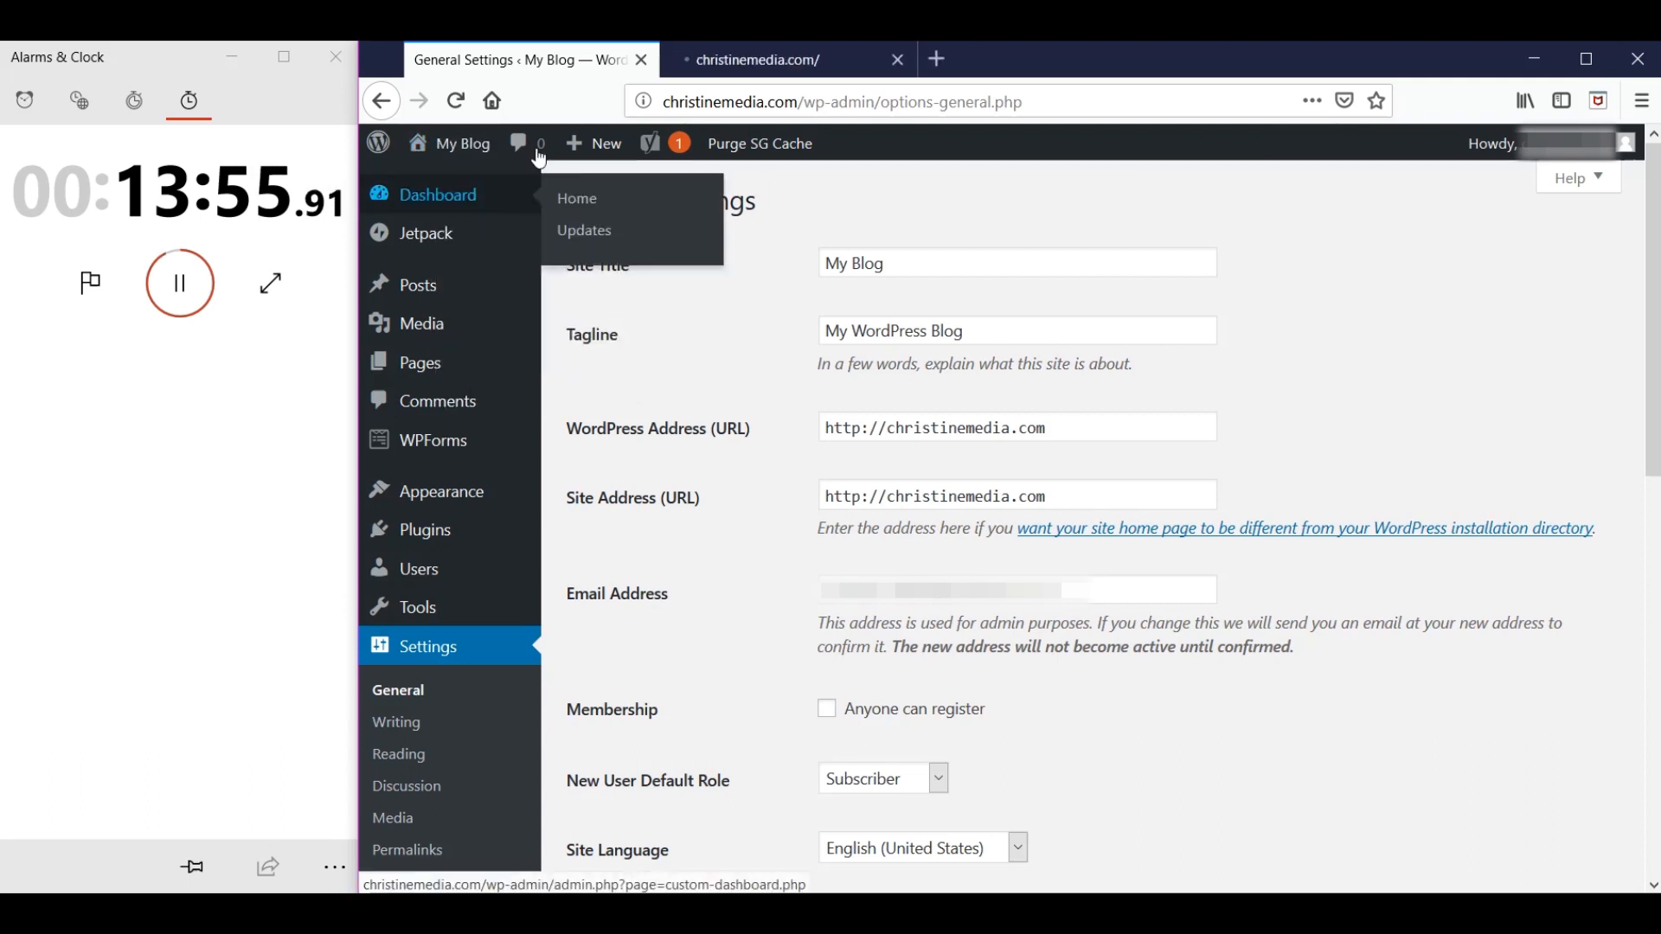
- Browse the live 'Best Makeup in San Francisco' home page sections, then open About
left_click(743, 60)
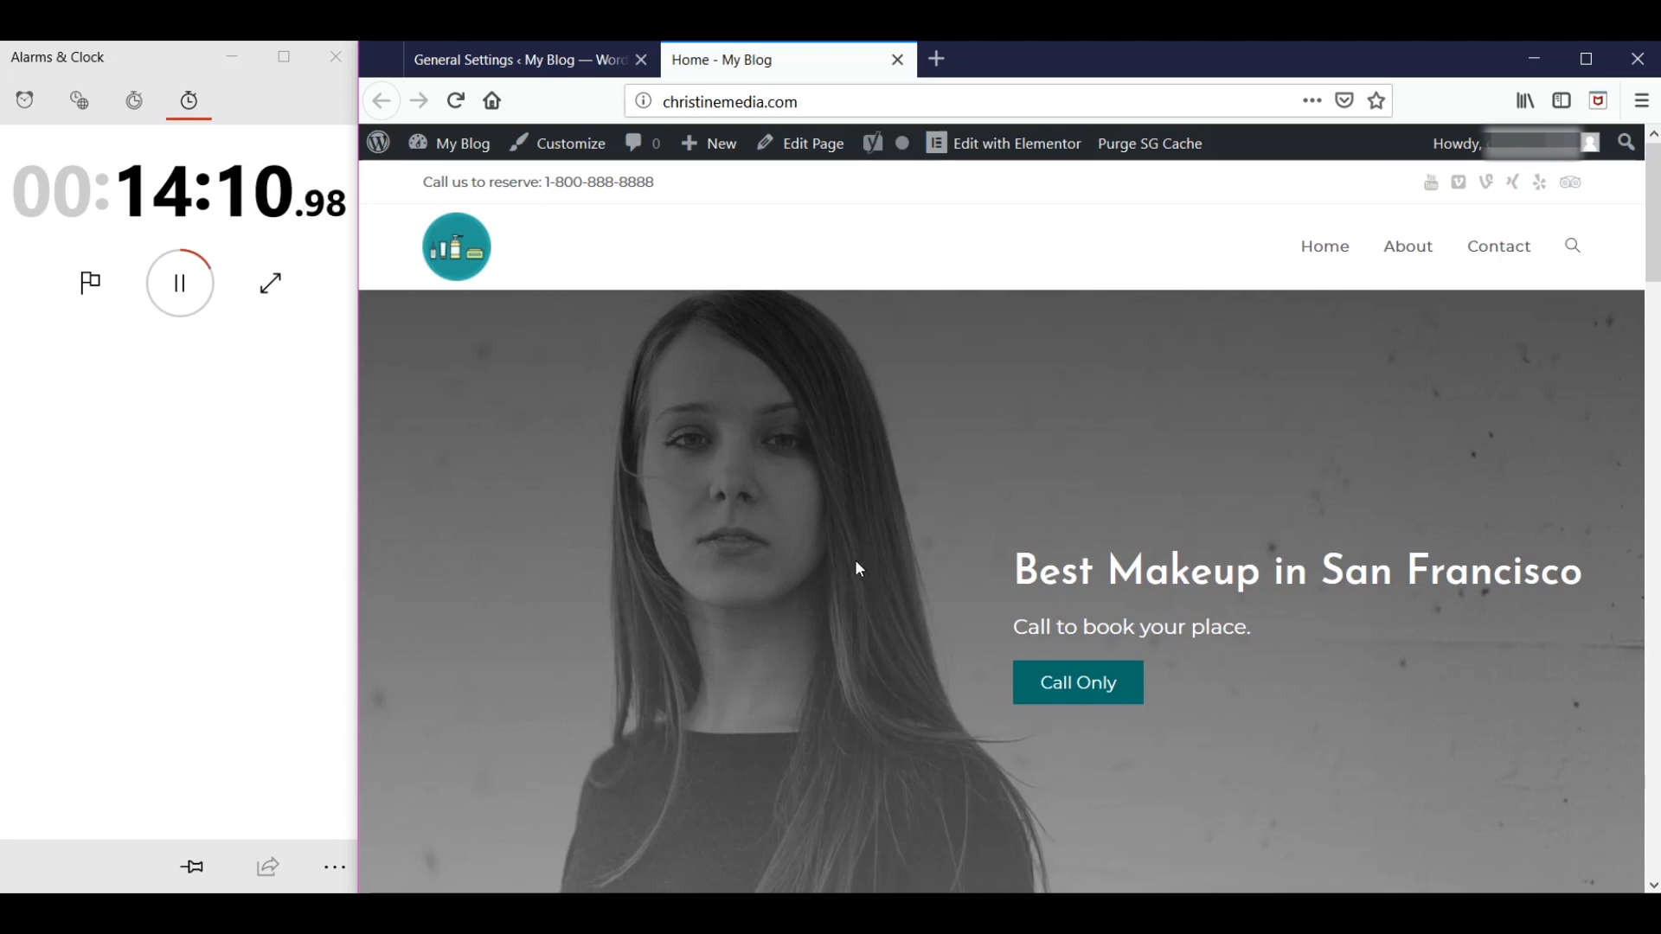
scroll(832, 571, "down", 10)
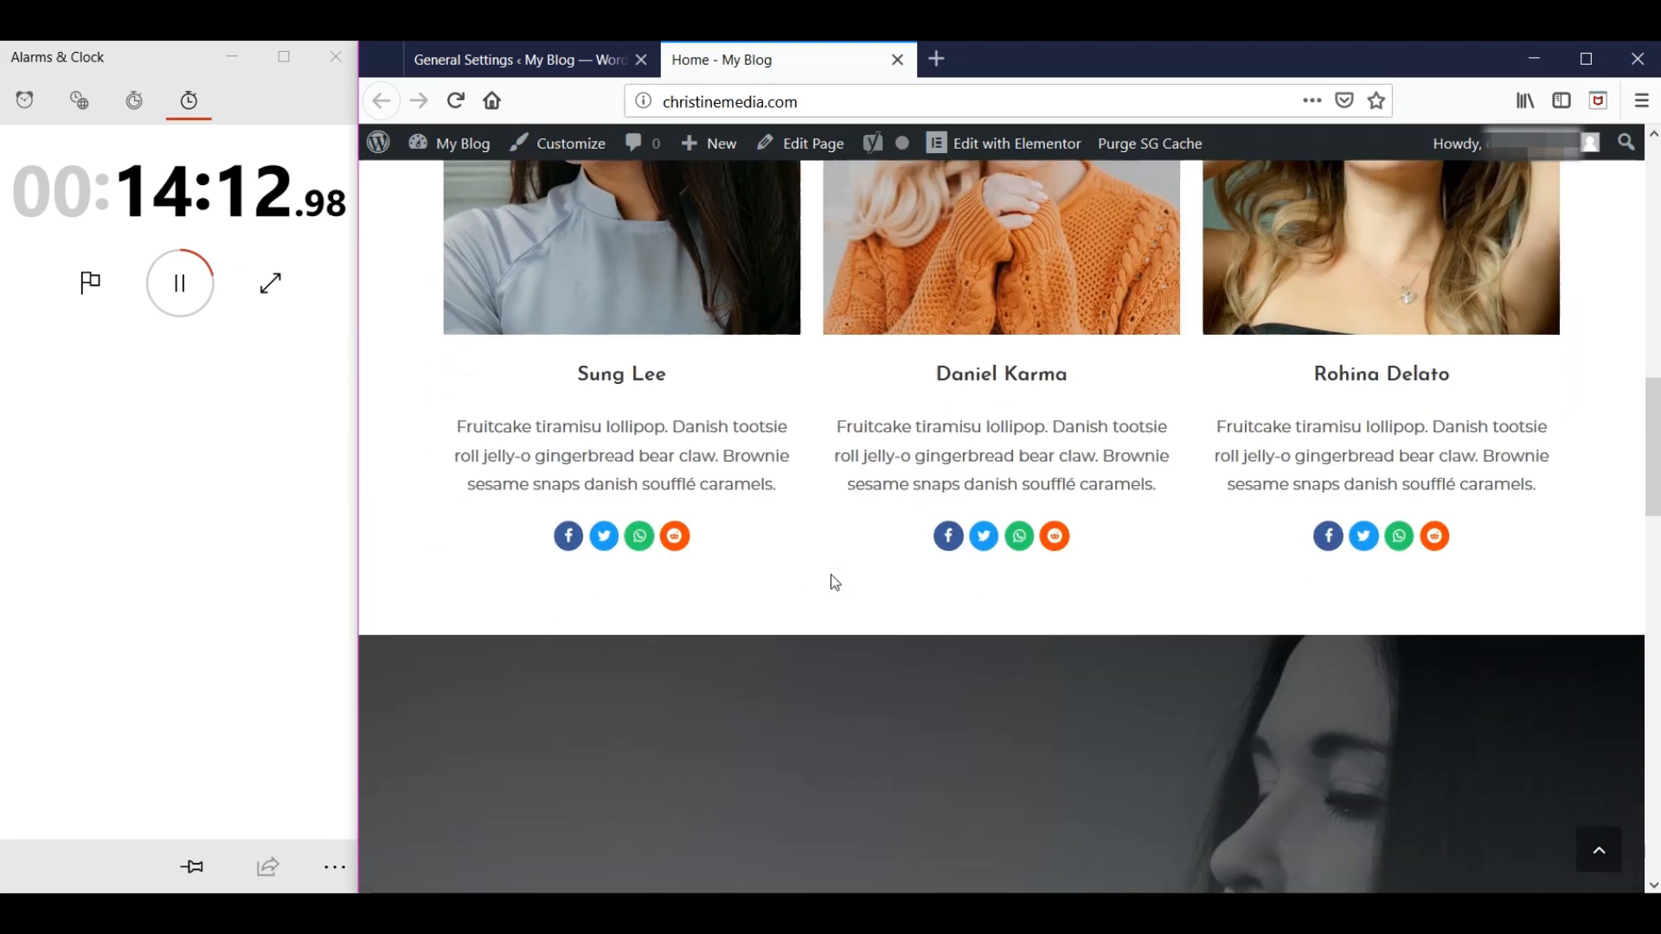
scroll(835, 581, "down", 4)
scroll(665, 640, "down", 5)
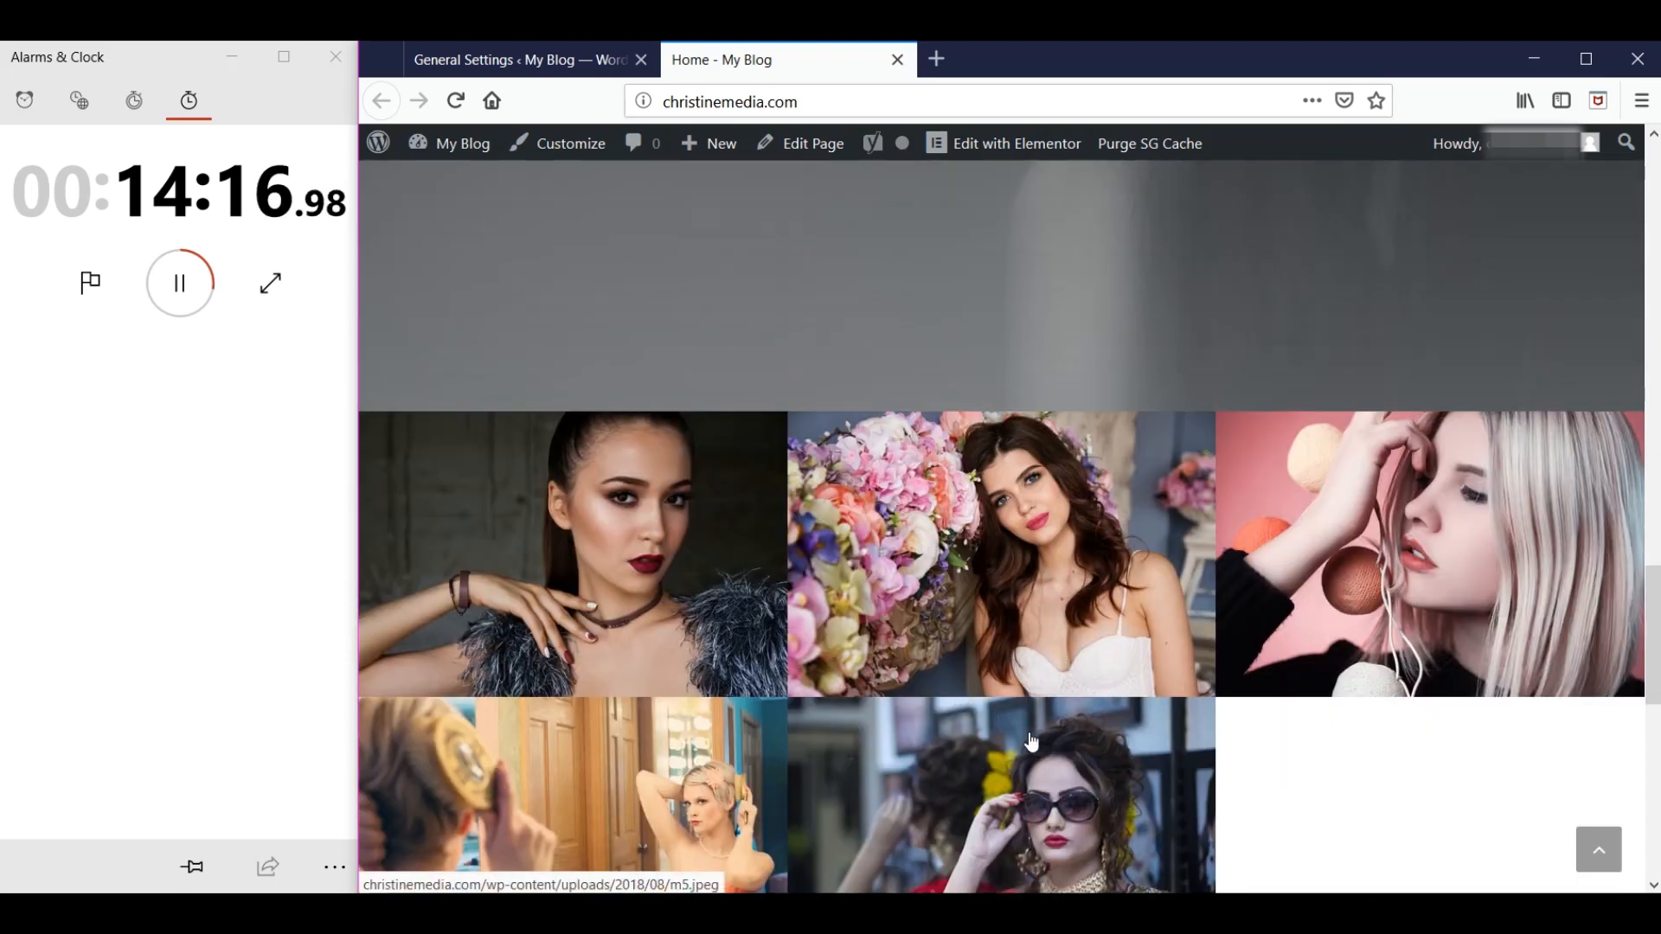
scroll(1031, 742, "down", 4)
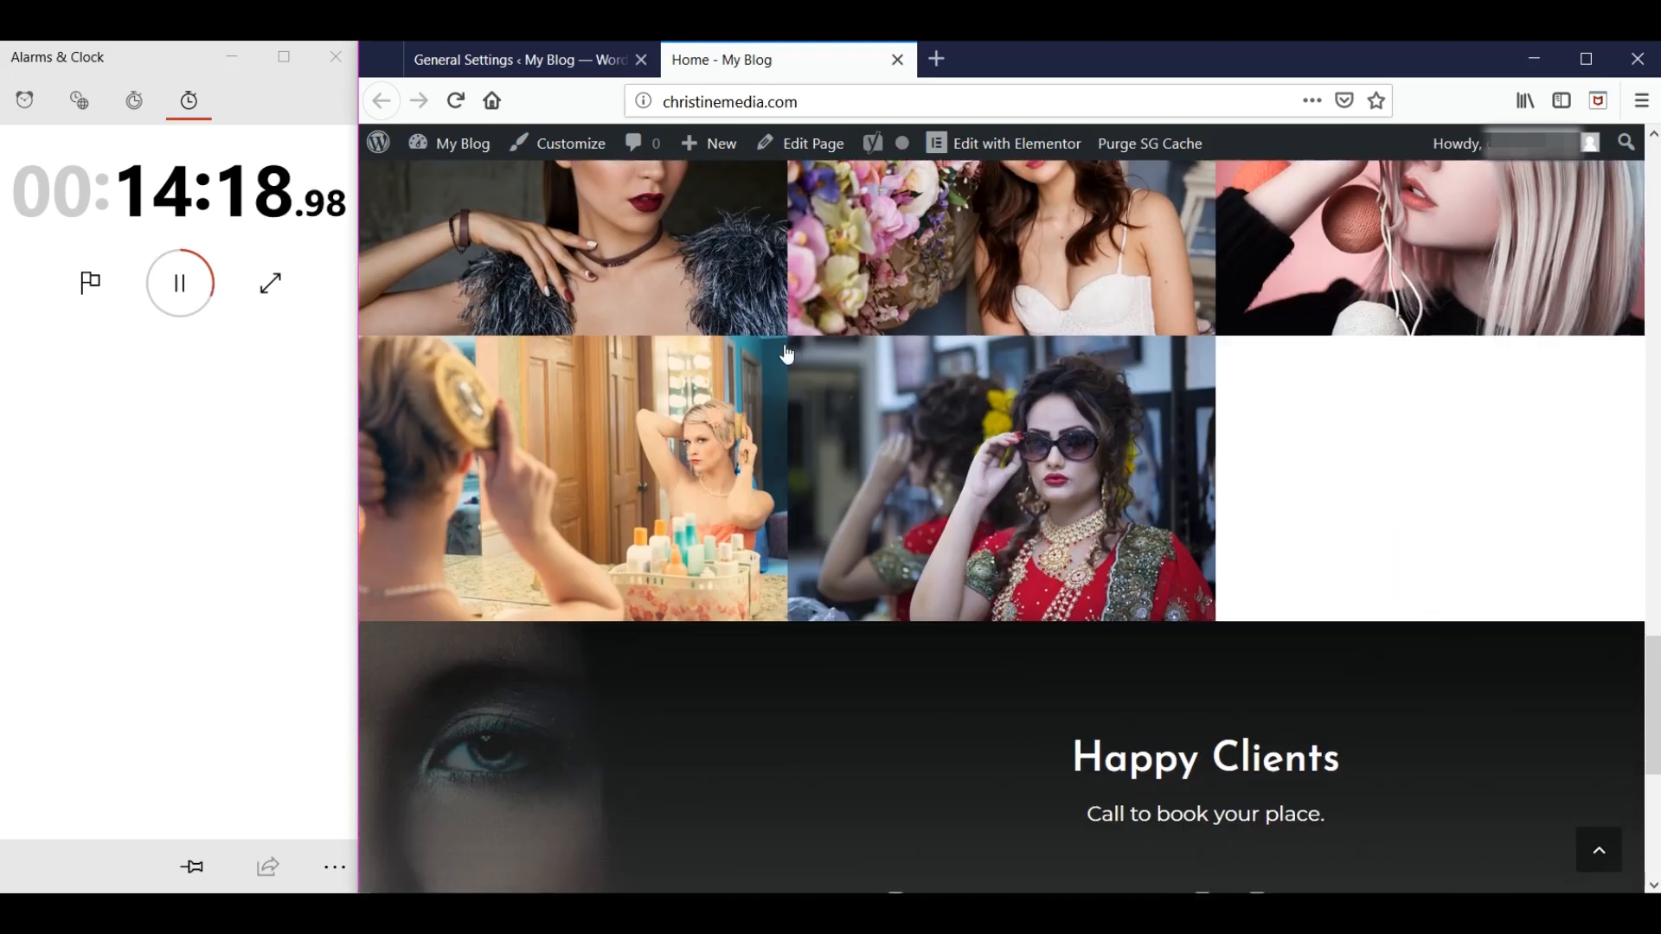
scroll(1341, 529, "down", 4)
scroll(1284, 509, "down", 2)
scroll(1194, 632, "up", 10)
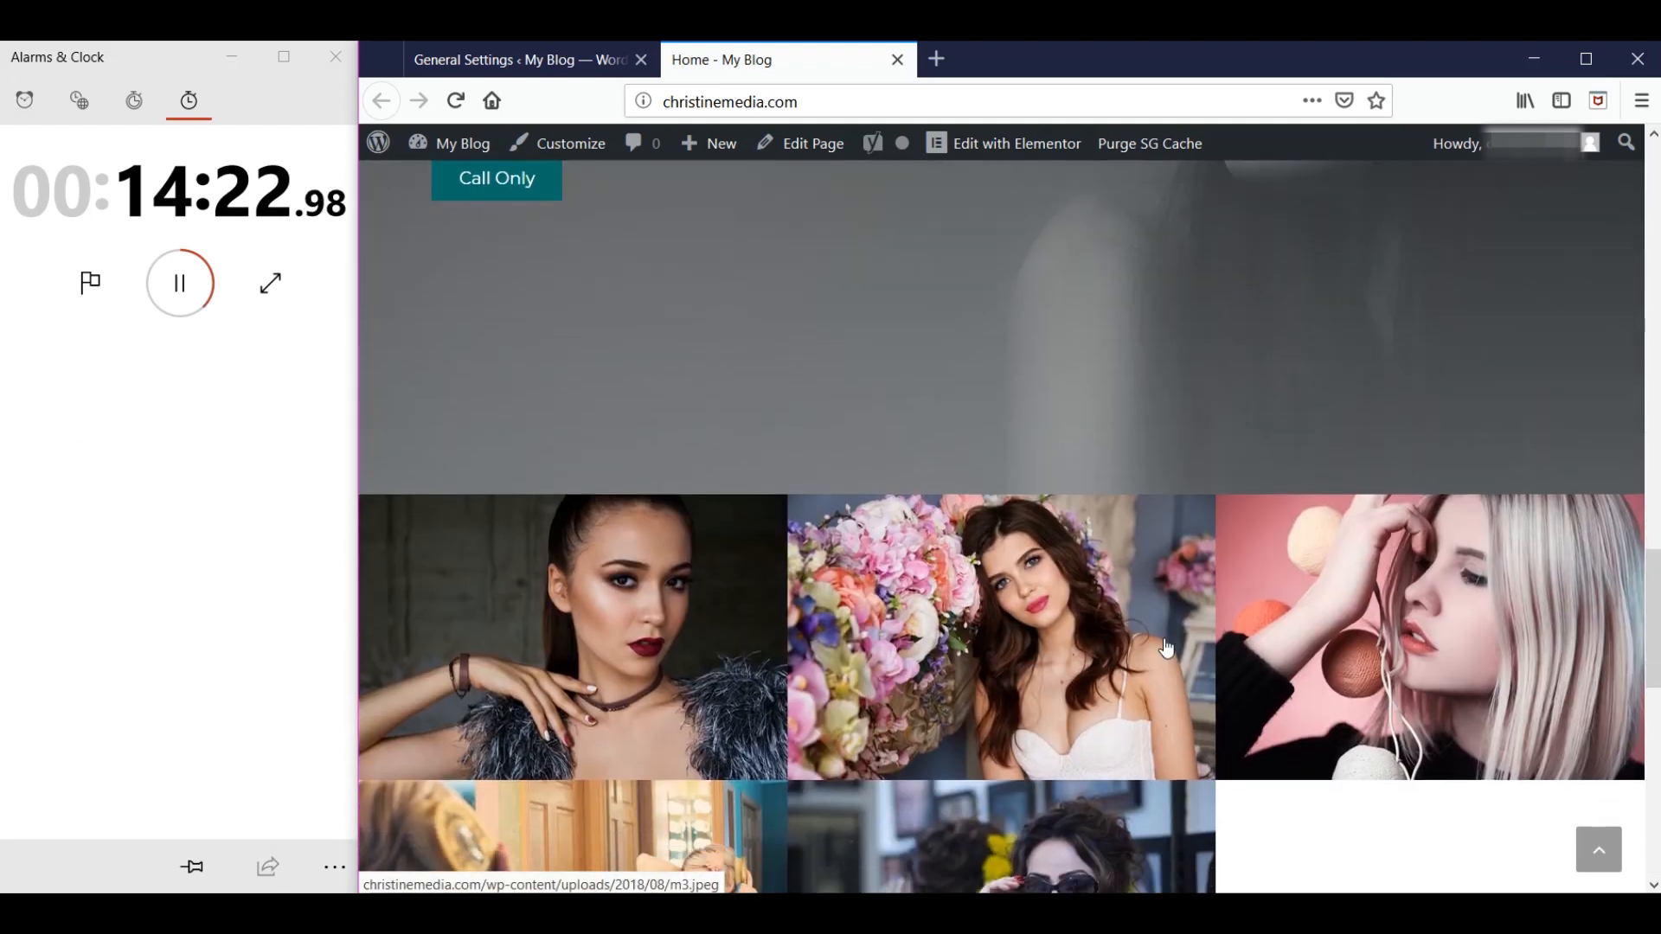
scroll(1398, 616, "up", 10)
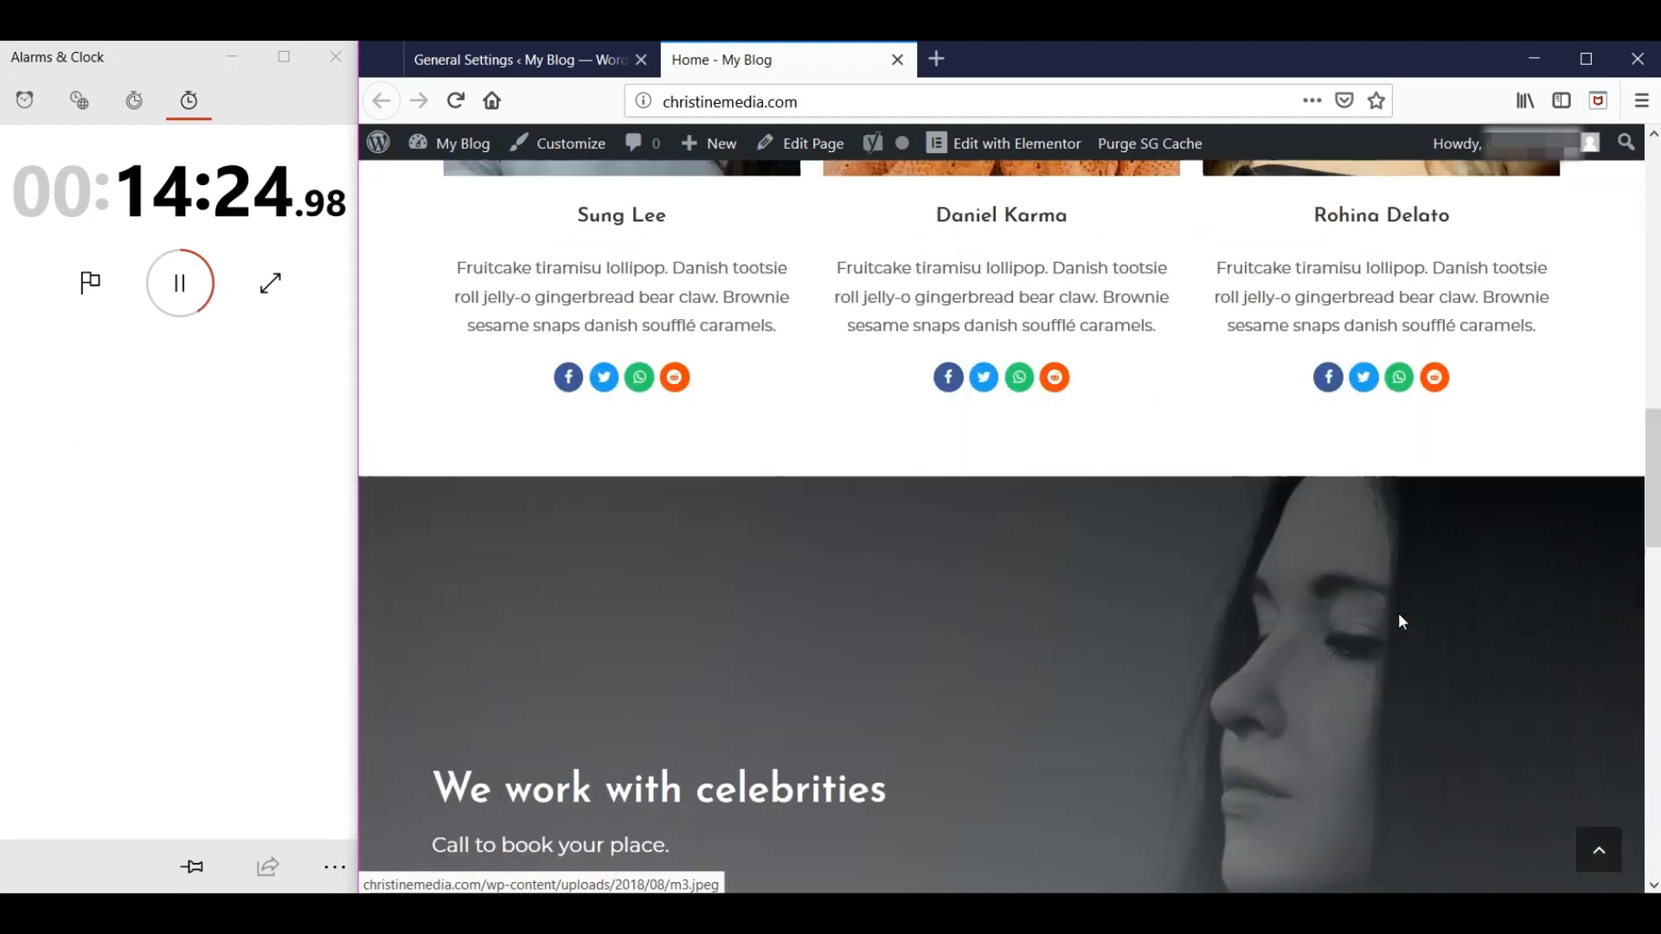
scroll(1409, 298, "up", 4)
scroll(1136, 662, "down", 3)
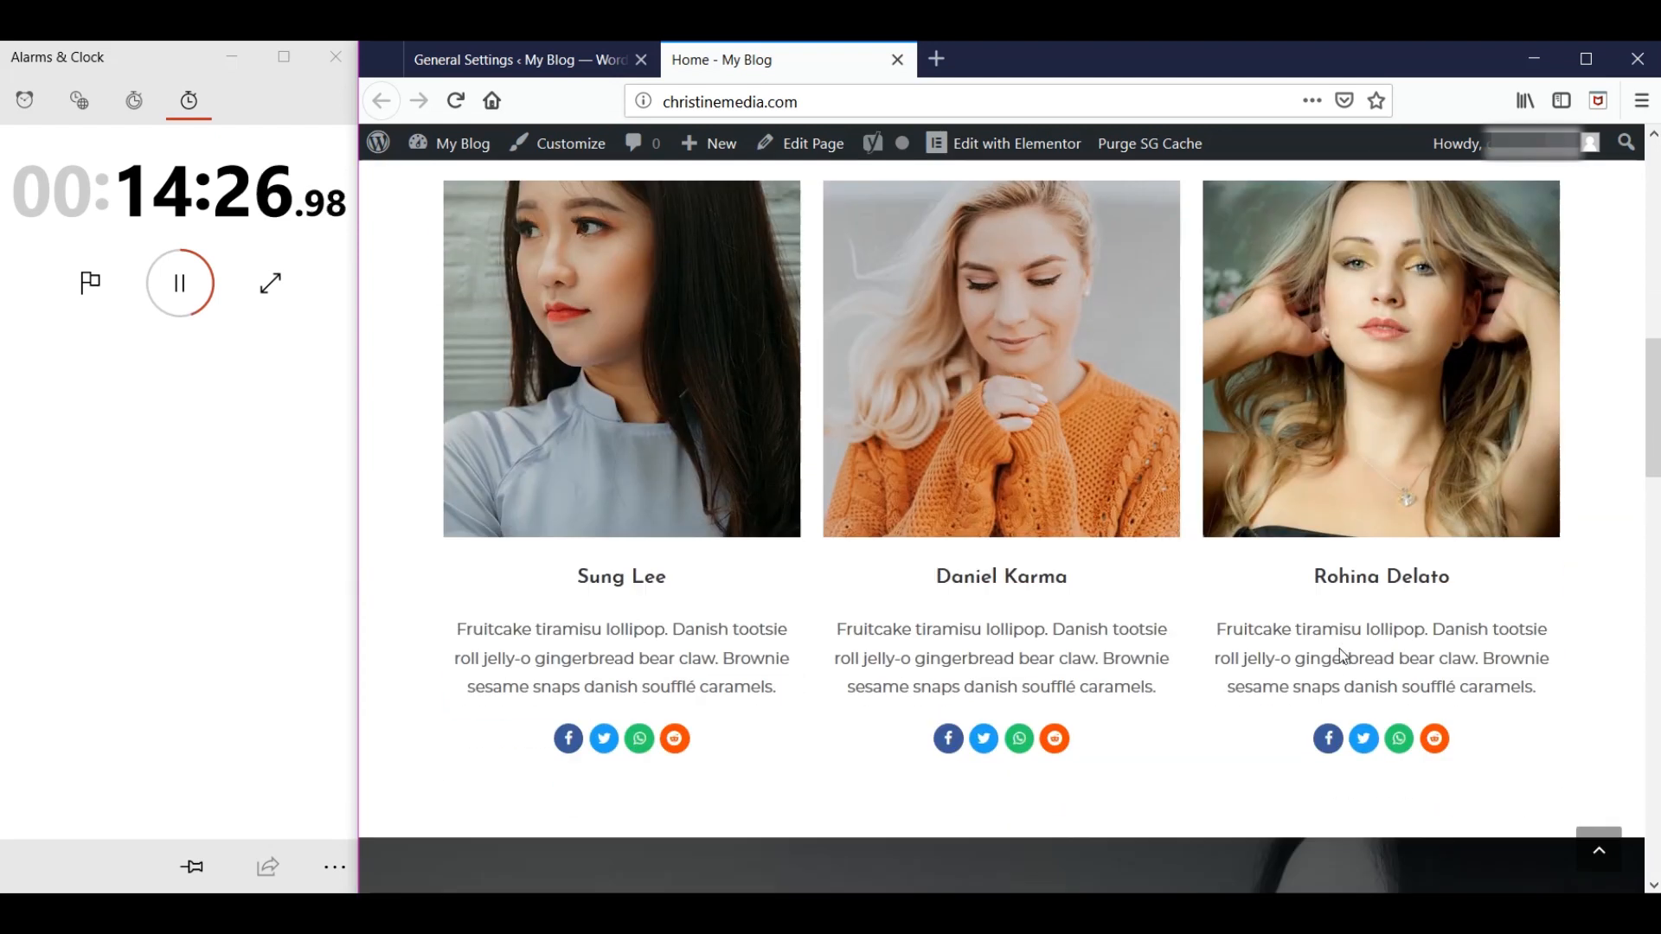
scroll(1087, 662, "up", 15)
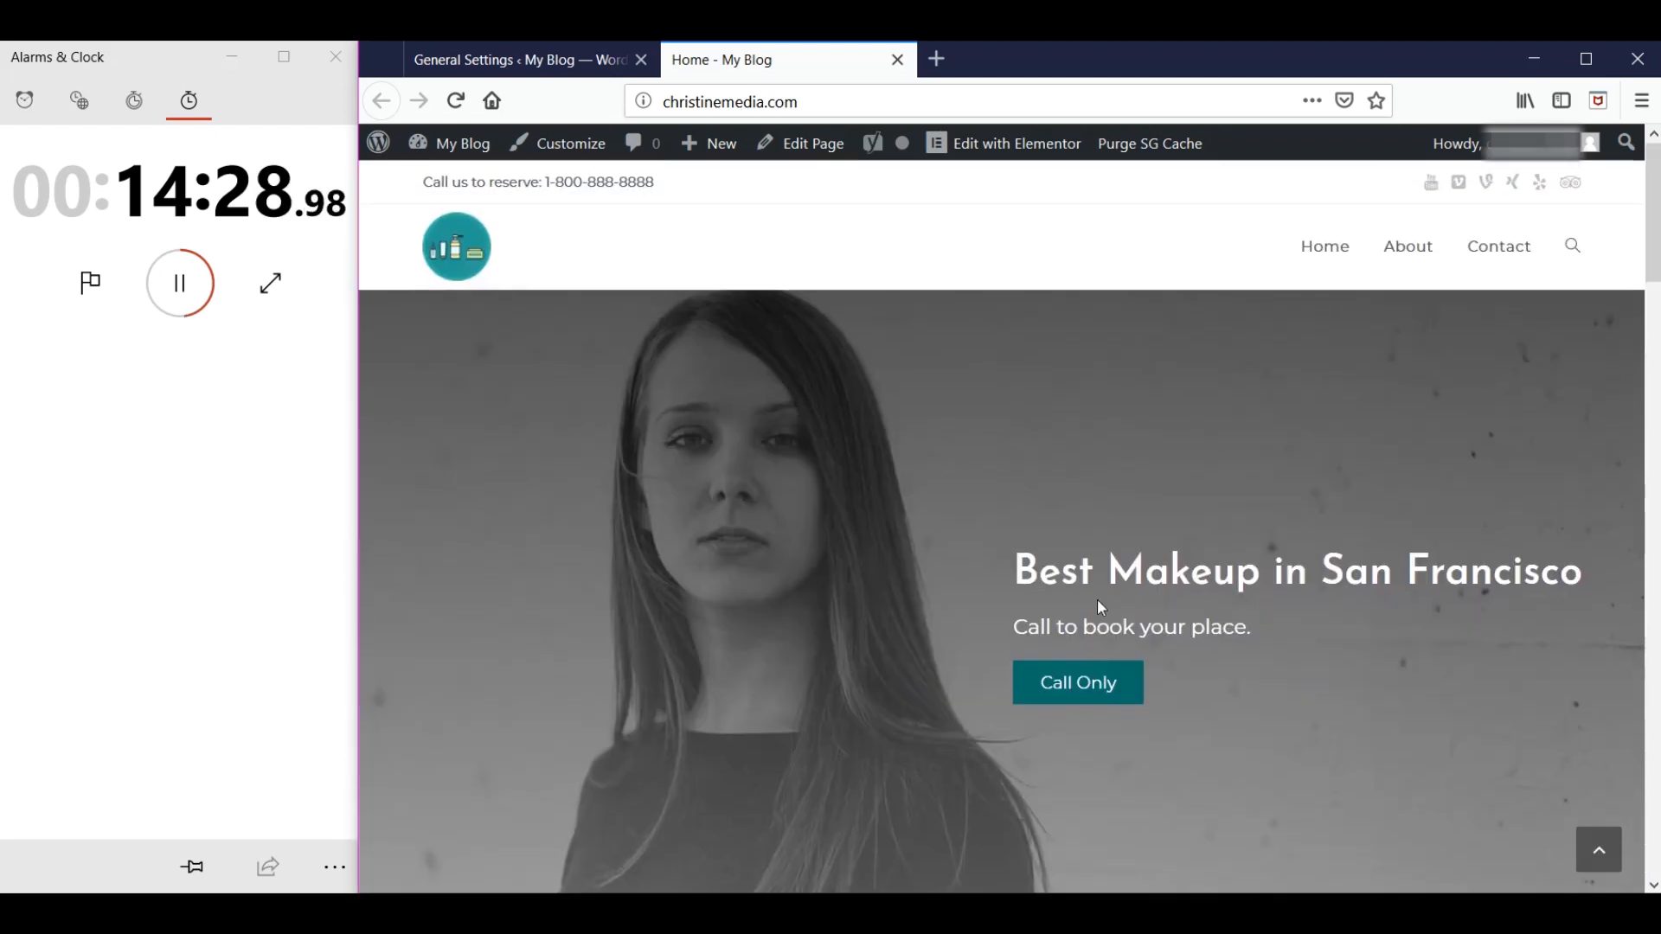
left_click(1415, 251)
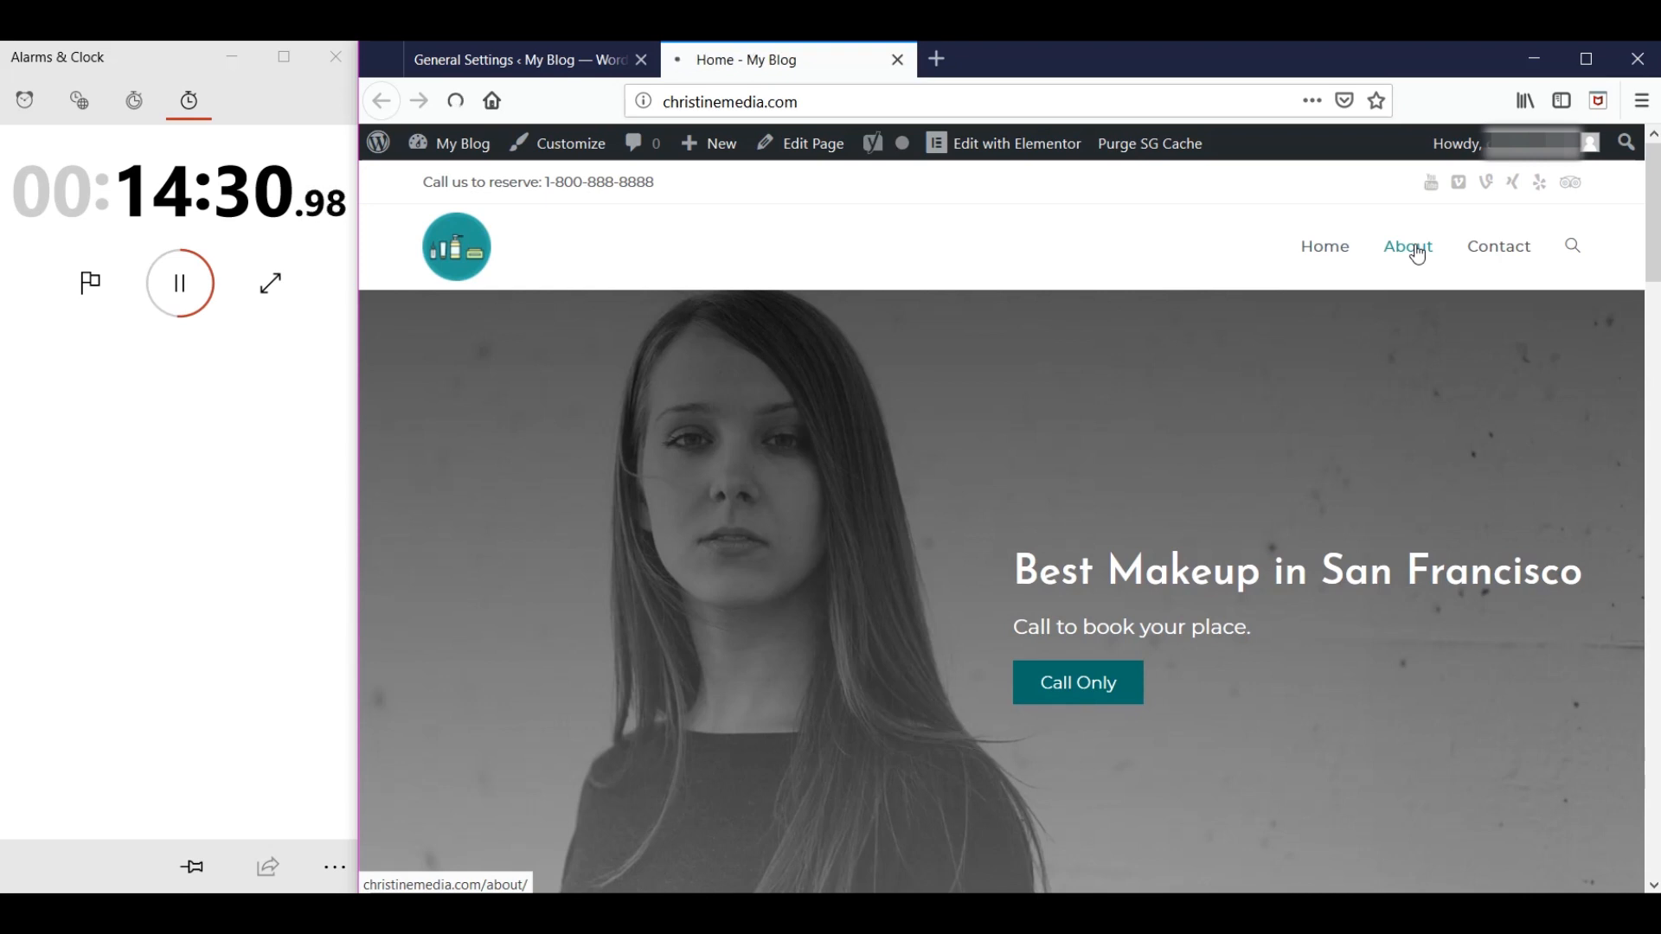